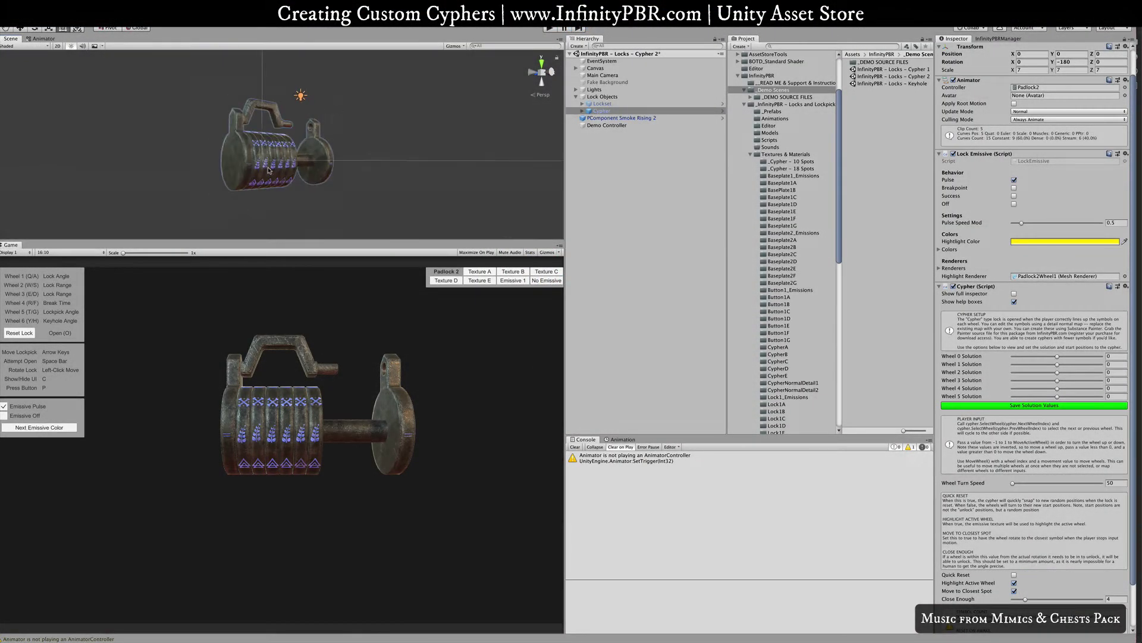
pyautogui.keyDown('alt'); pyautogui.moveTo(268, 170); pyautogui.dragTo(311, 186); pyautogui.keyUp('alt')
pyautogui.scroll(5, 235, 175)
pyautogui.scroll(5, 220, 159)
pyautogui.press('f')
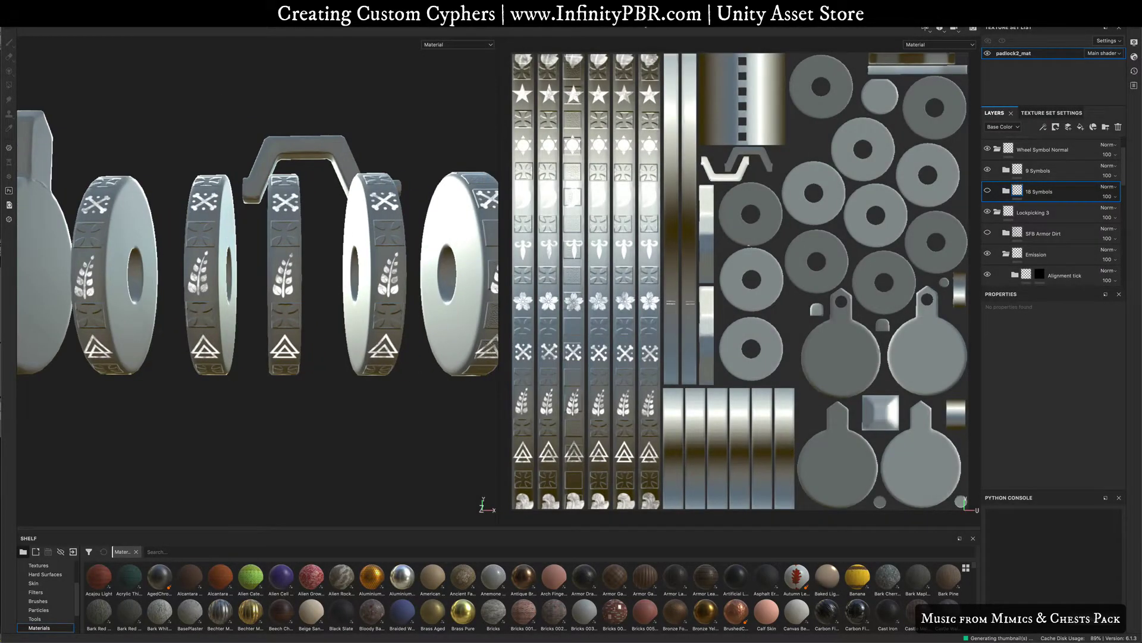
# Collapse the Lockpicking 3, Alignment Tick and Wheel Symbol Normal folders in the padlock2_mat layer stack
pyautogui.keyDown('alt'); pyautogui.moveTo(263, 293); pyautogui.dragTo(355, 329); pyautogui.keyUp('alt')
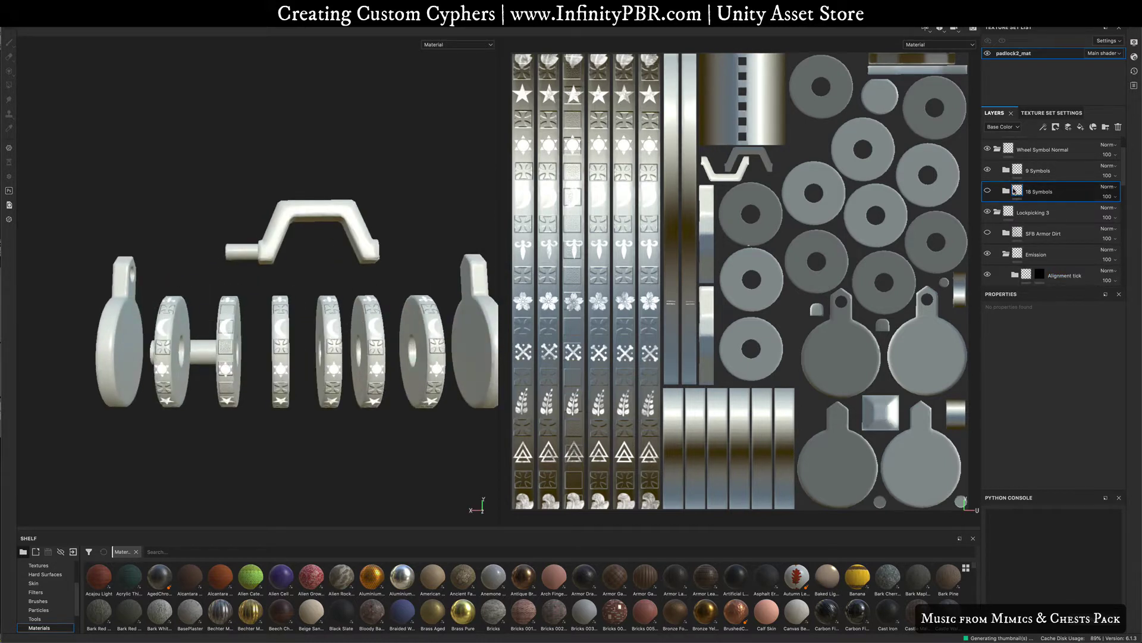
pyautogui.click(997, 211)
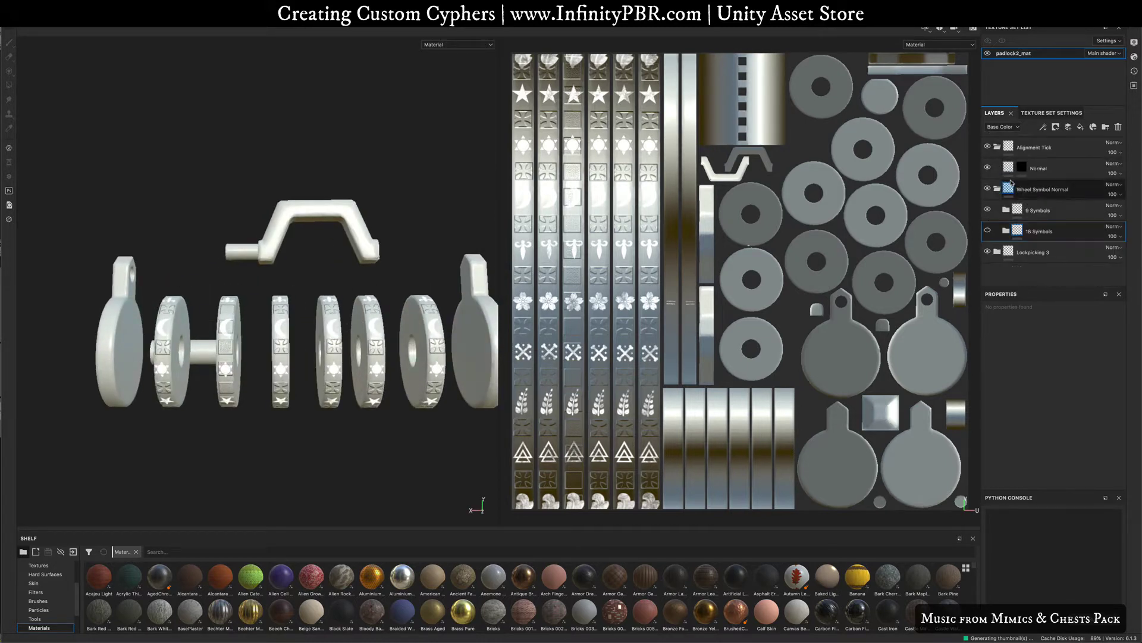
pyautogui.click(997, 149)
pyautogui.click(998, 168)
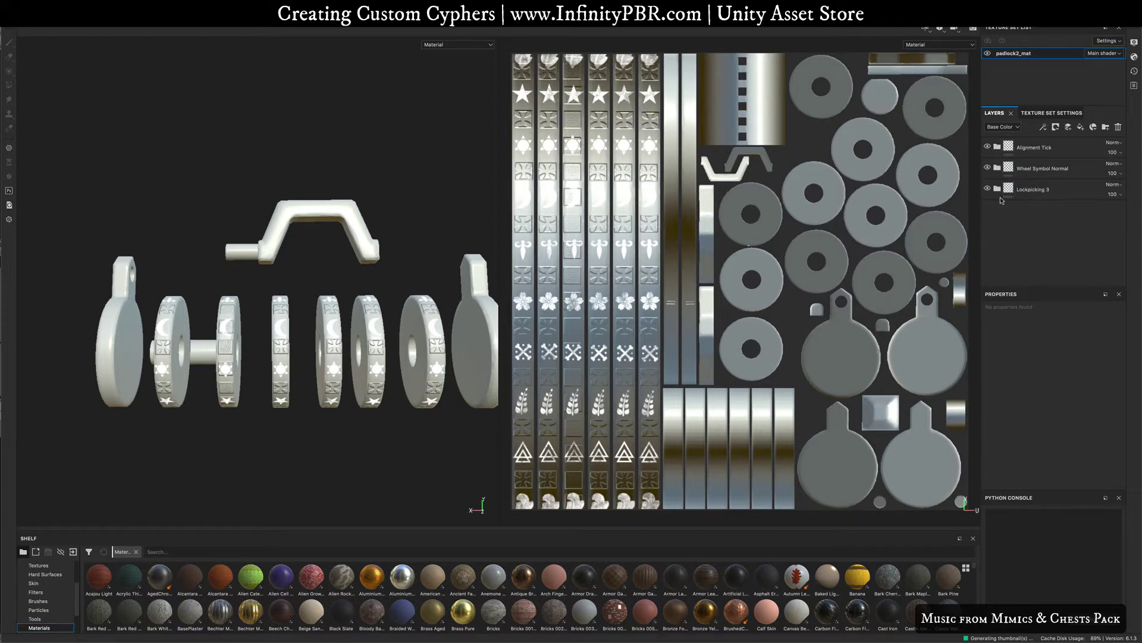
# Duplicate the 9 Symbols folder inside Wheel Symbol Normal and rename the copy 12 Symbols
pyautogui.click(1034, 170)
pyautogui.click(997, 167)
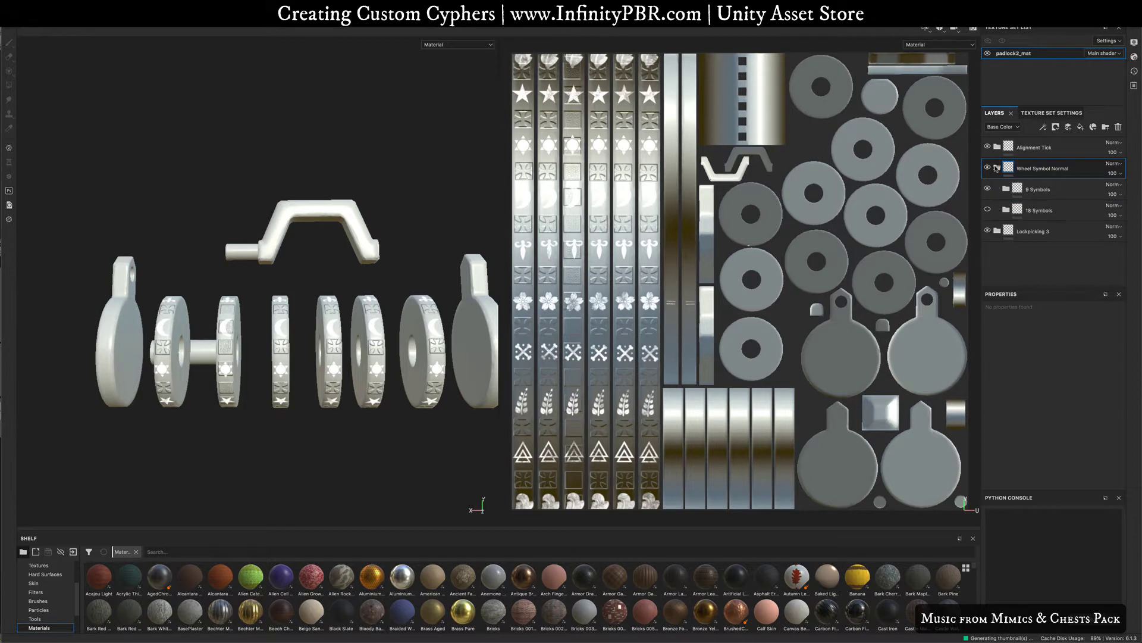
pyautogui.click(1036, 192)
pyautogui.hotkey('ctrl', 'd')
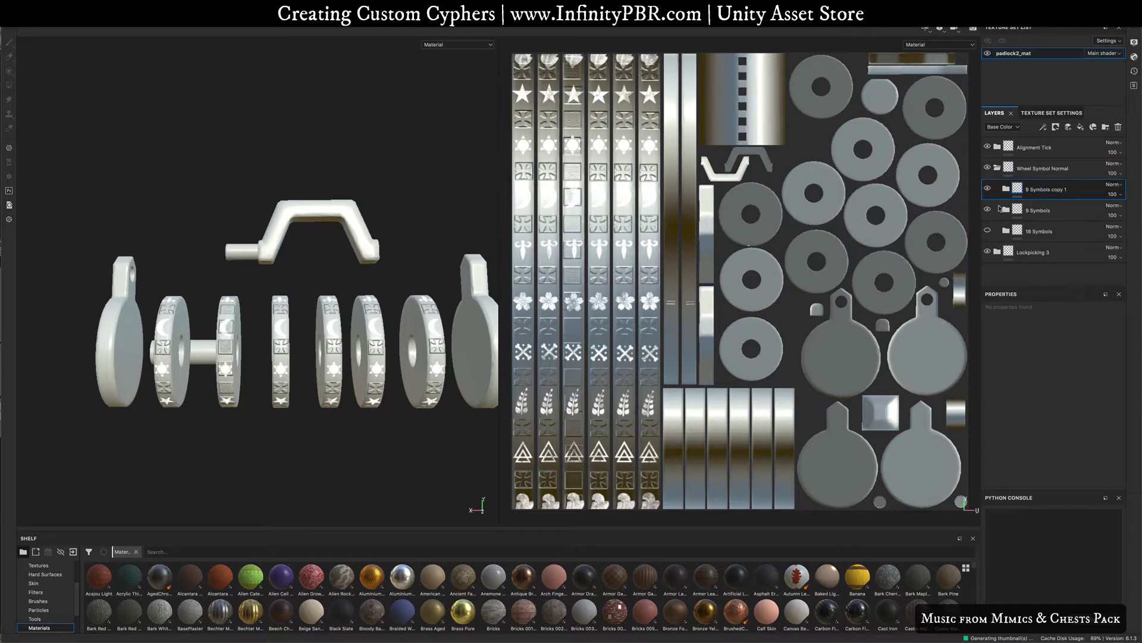
pyautogui.doubleClick(1041, 190)
pyautogui.write('1')
pyautogui.write('2 Symbols')
pyautogui.press('Return')
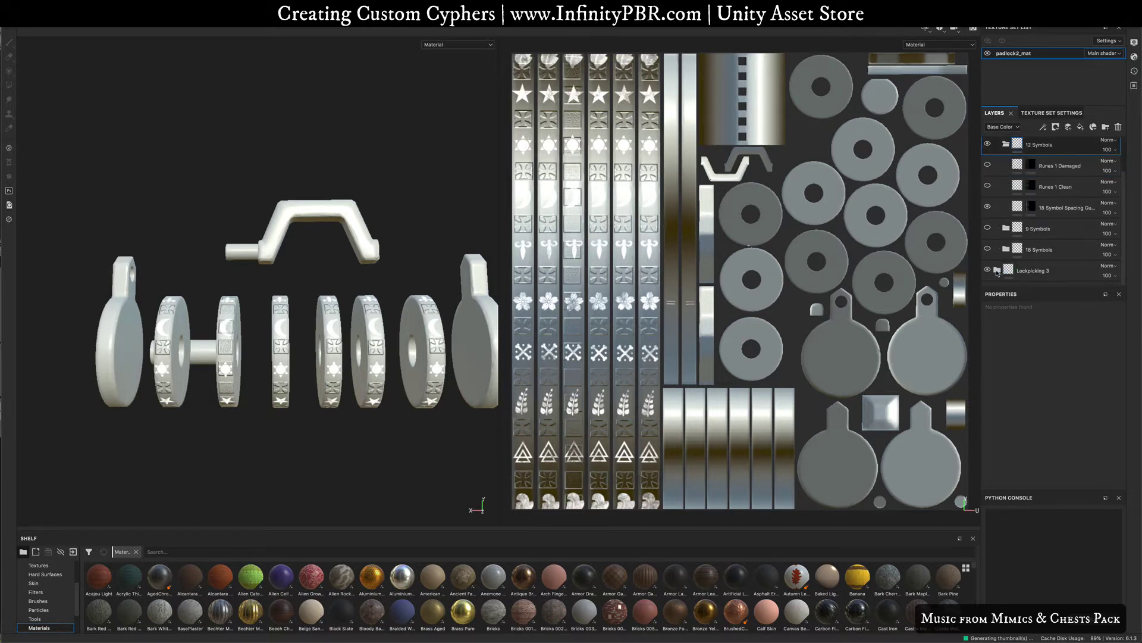
# Hide the Emission folder inside Lockpicking 3 and collapse it
pyautogui.click(999, 271)
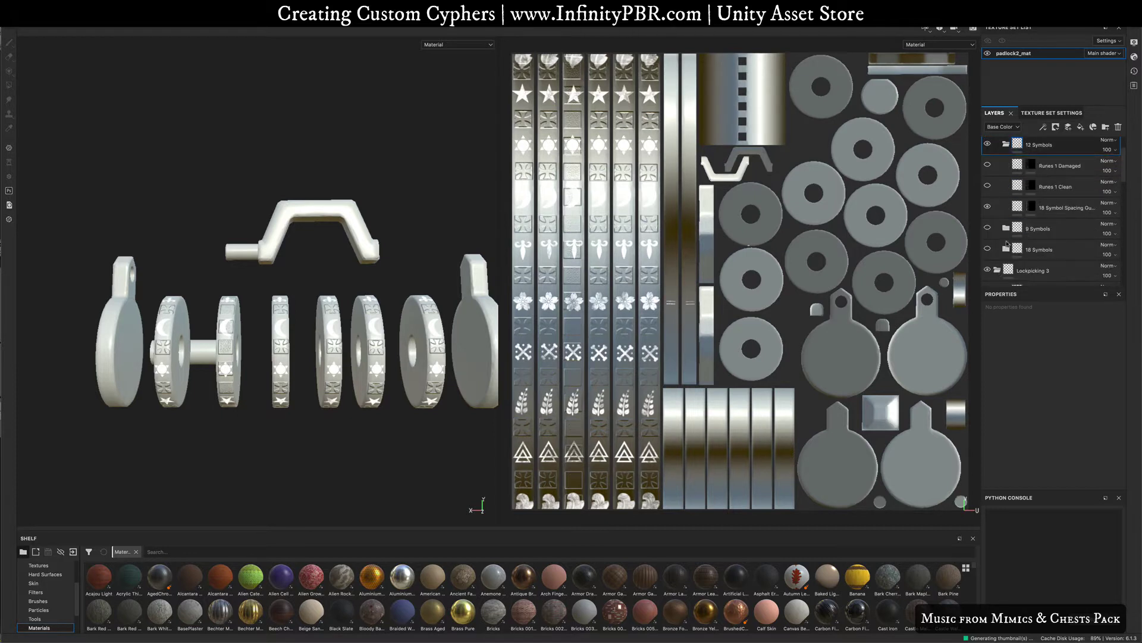
pyautogui.scroll(-3, 1008, 257)
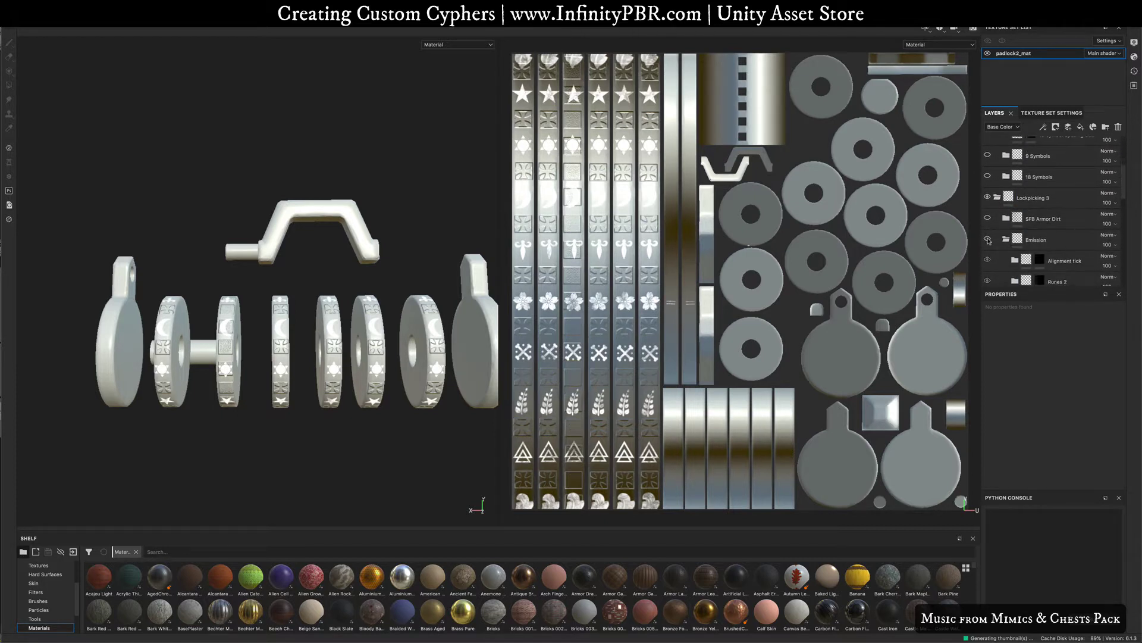
pyautogui.click(1007, 240)
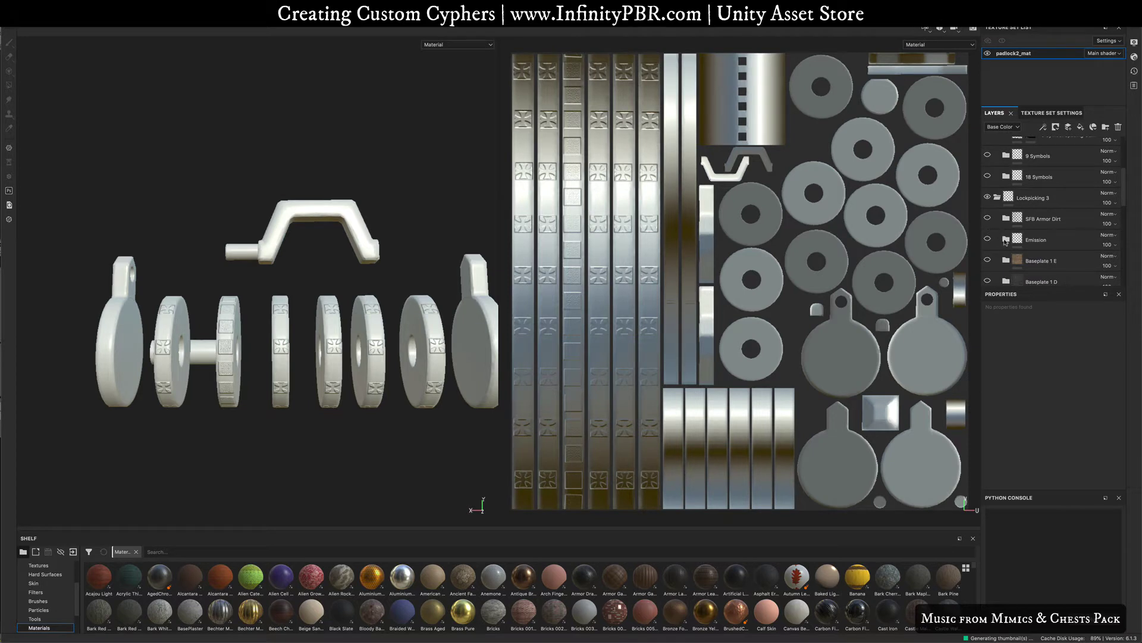
# Duplicate the 18 Symbol Spacing layer in the 12 Symbols folder as 12 Symbol Spacing and give the copy a fresh black mask
pyautogui.scroll(5, 1006, 239)
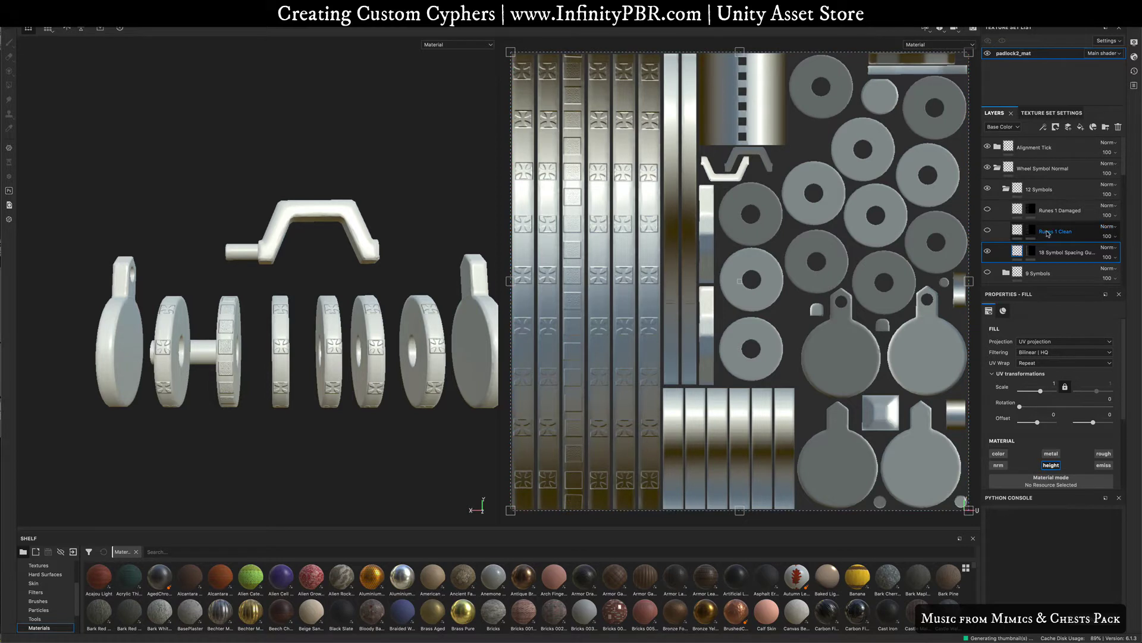
pyautogui.hotkey('ctrl', 'd')
pyautogui.doubleClick(1056, 253)
pyautogui.write('12 Symbol Spacing Gu...')
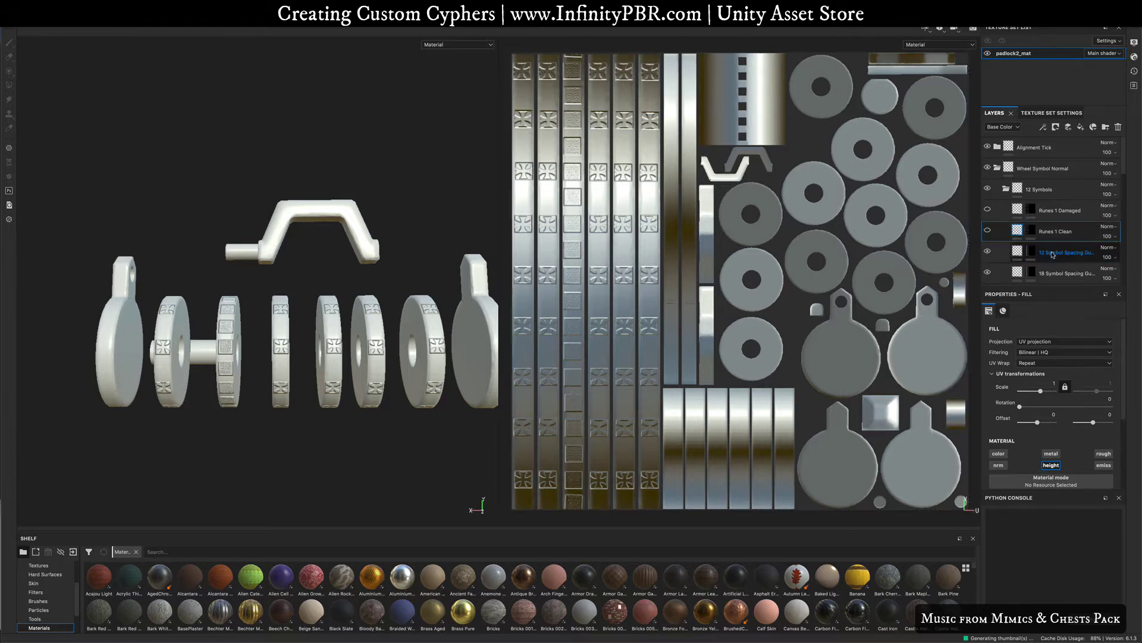
pyautogui.rightClick(1048, 253)
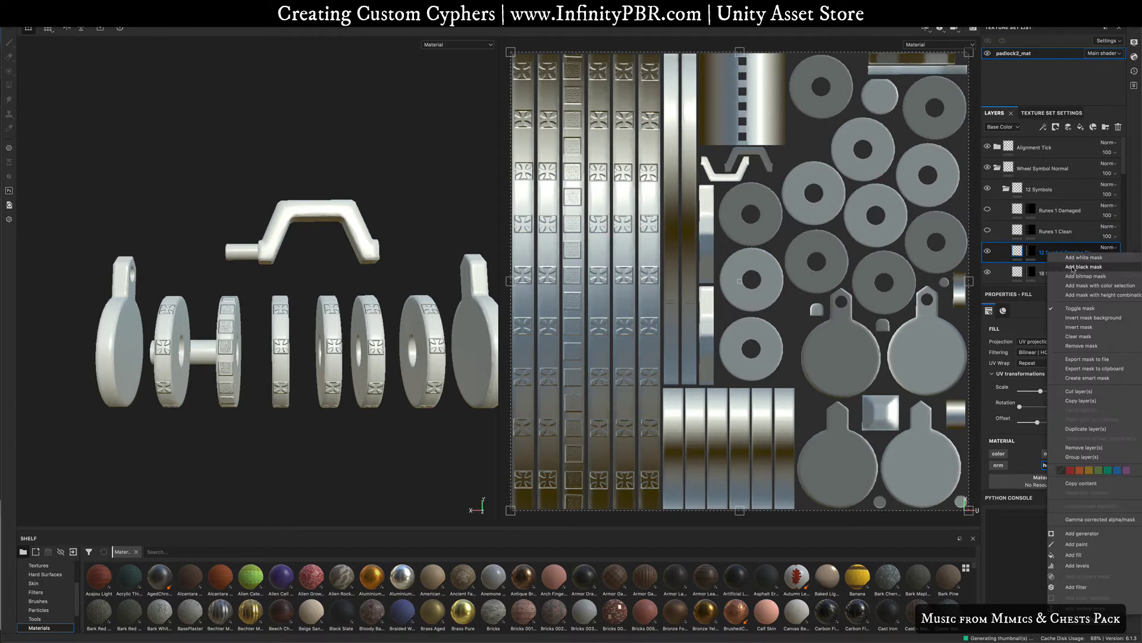
pyautogui.click(1071, 267)
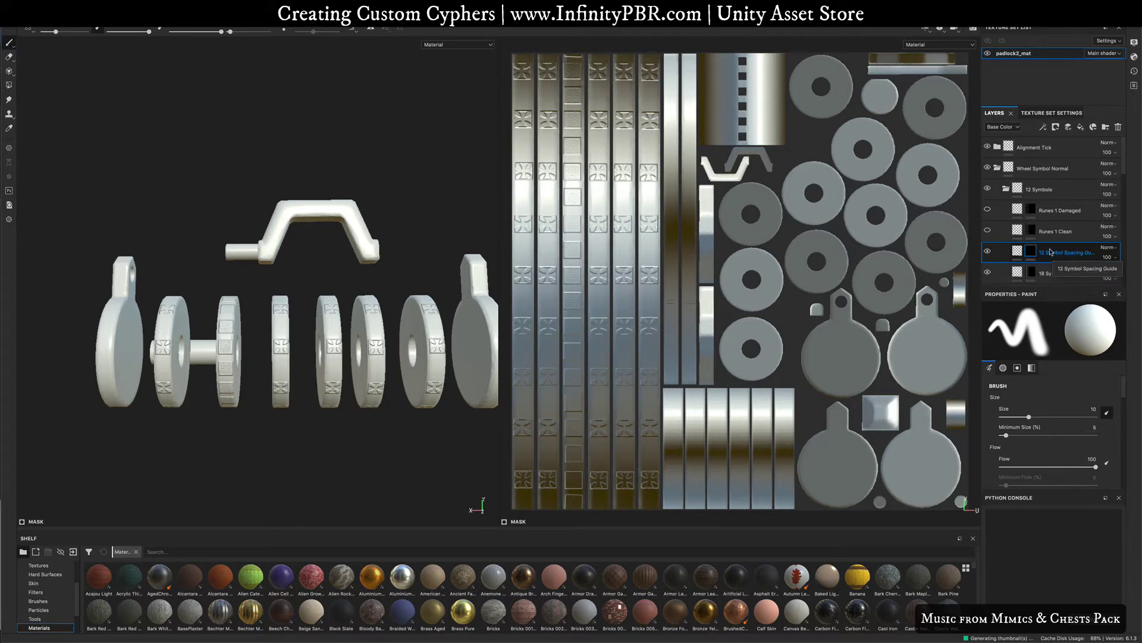
# Choose the Basic Hard brush and load an arrow alpha for painting the 12-symbol spacing mask
pyautogui.click(38, 601)
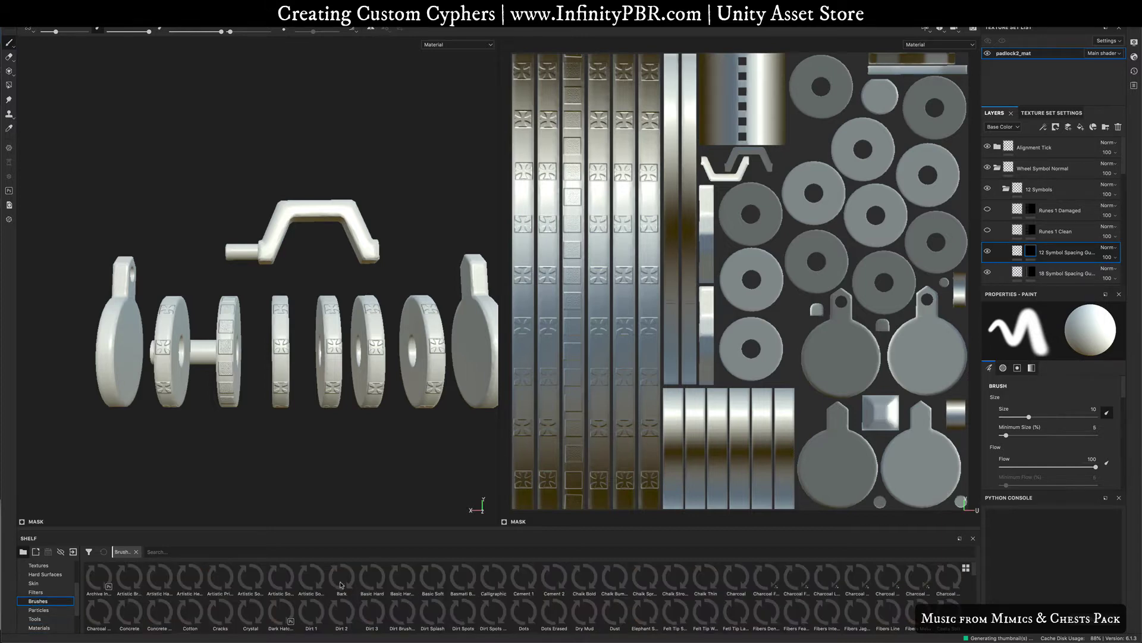
pyautogui.click(372, 577)
pyautogui.scroll(3, 47, 589)
pyautogui.click(37, 583)
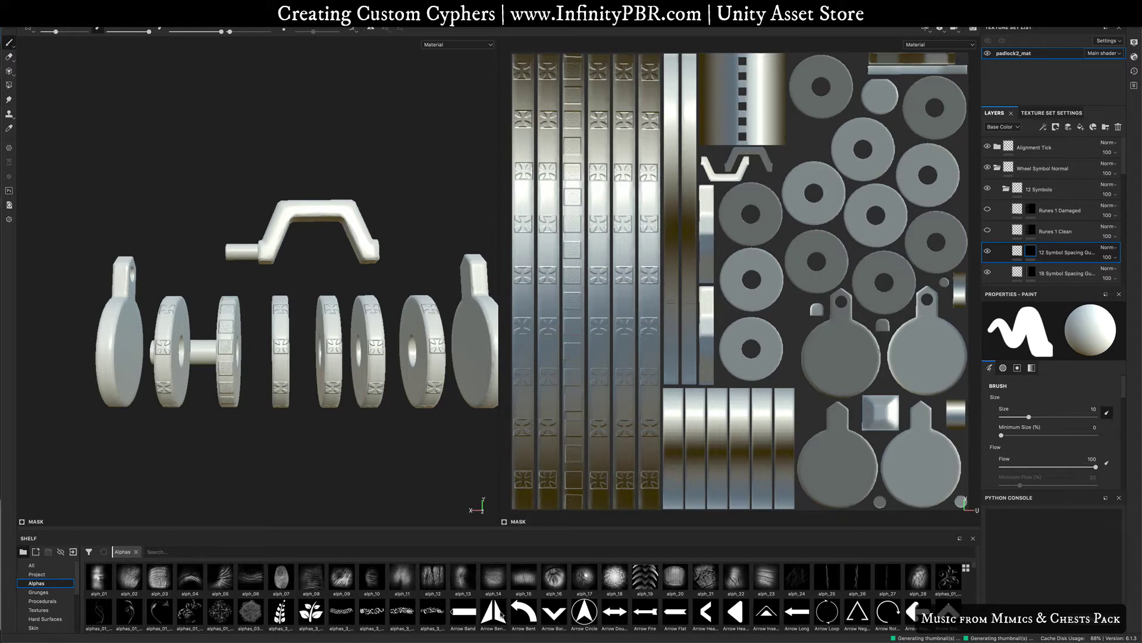
pyautogui.click(746, 613)
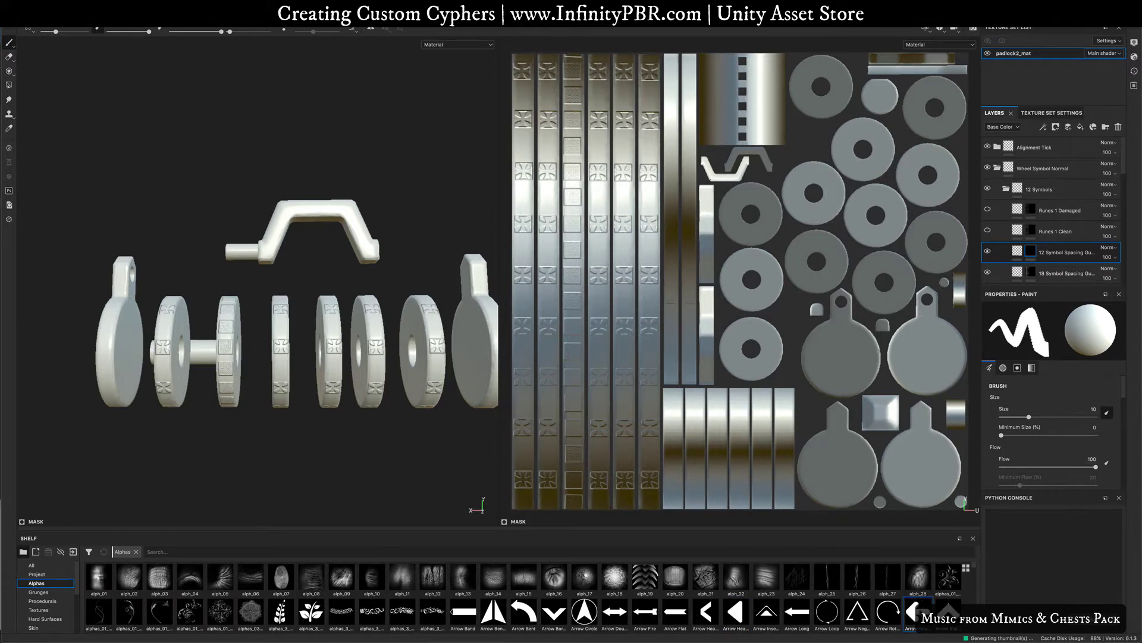
pyautogui.click(951, 602)
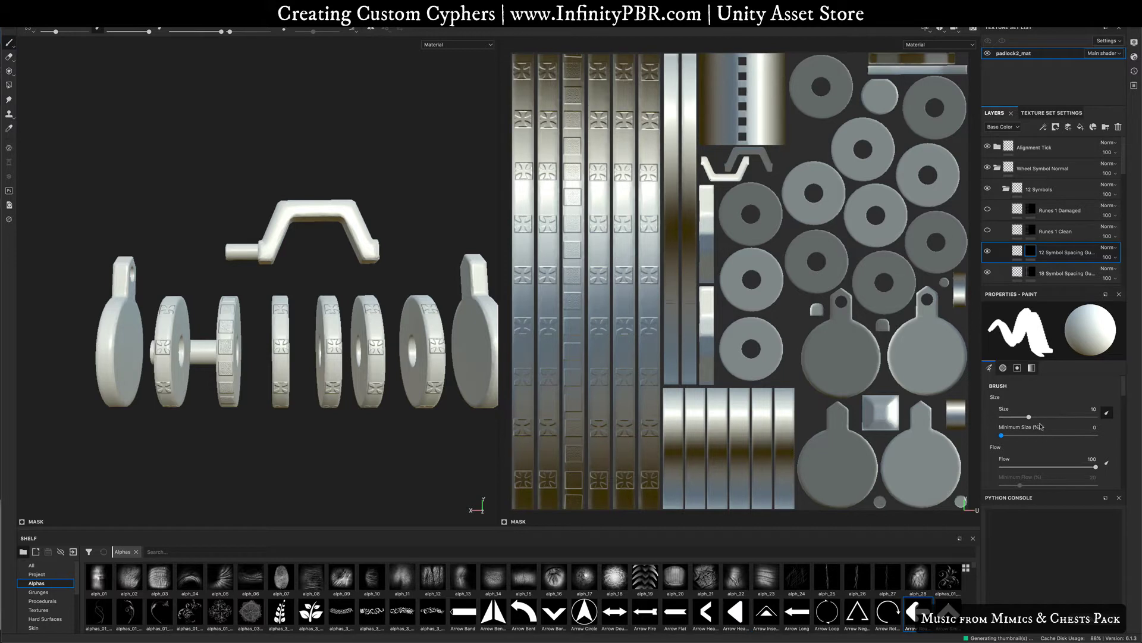
# Set the brush alignment to UV
pyautogui.scroll(-8, 1038, 426)
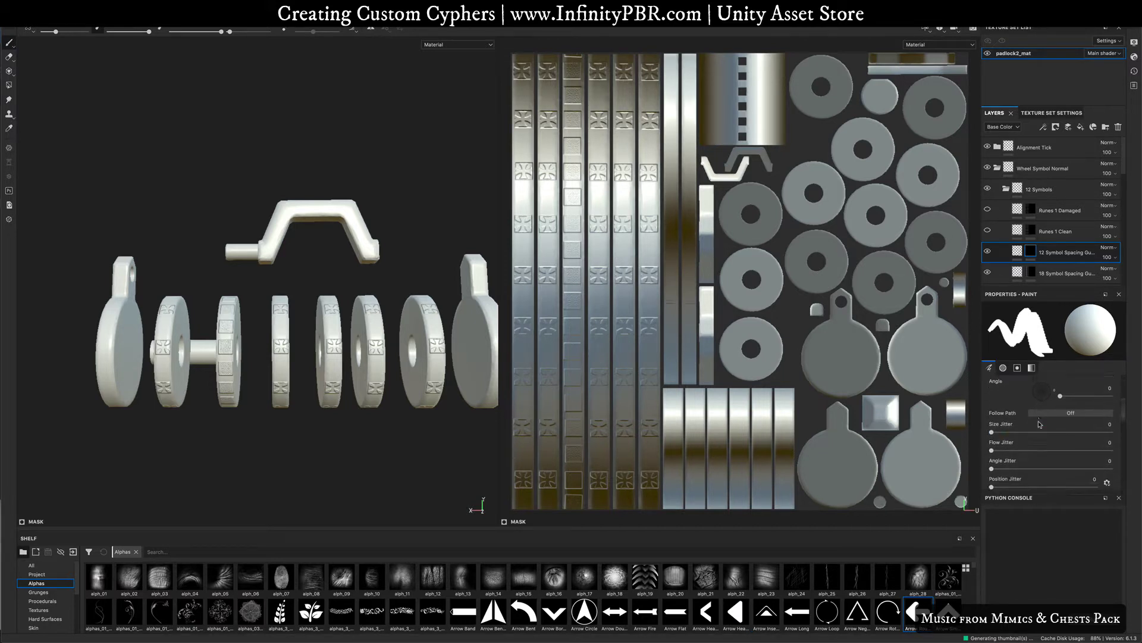
pyautogui.scroll(-3, 1039, 423)
pyautogui.click(1047, 436)
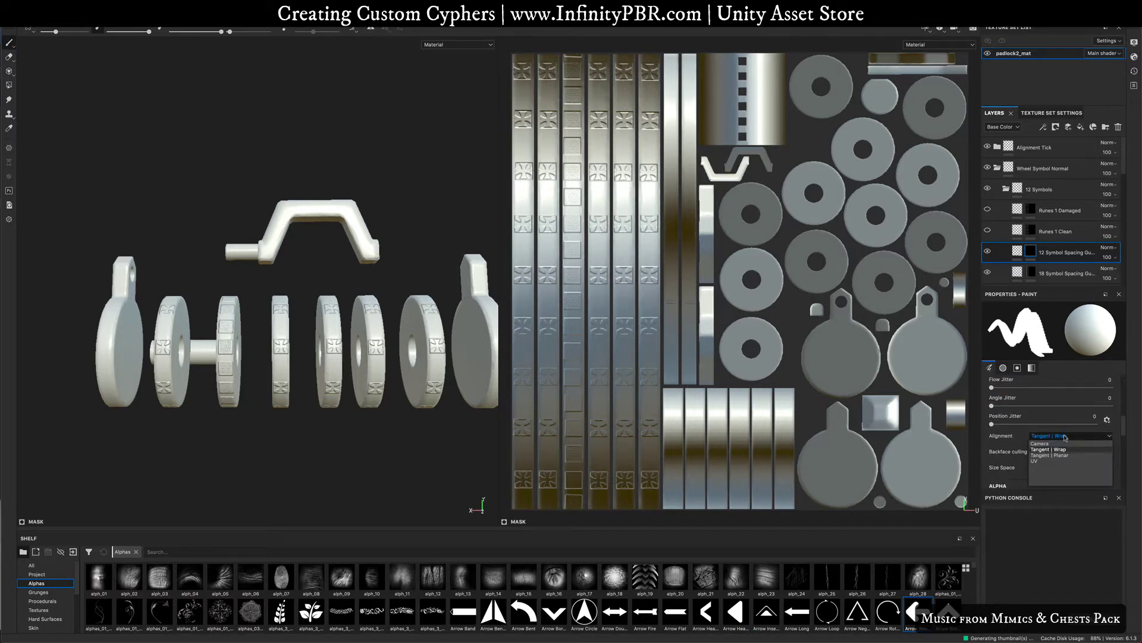
pyautogui.click(1041, 460)
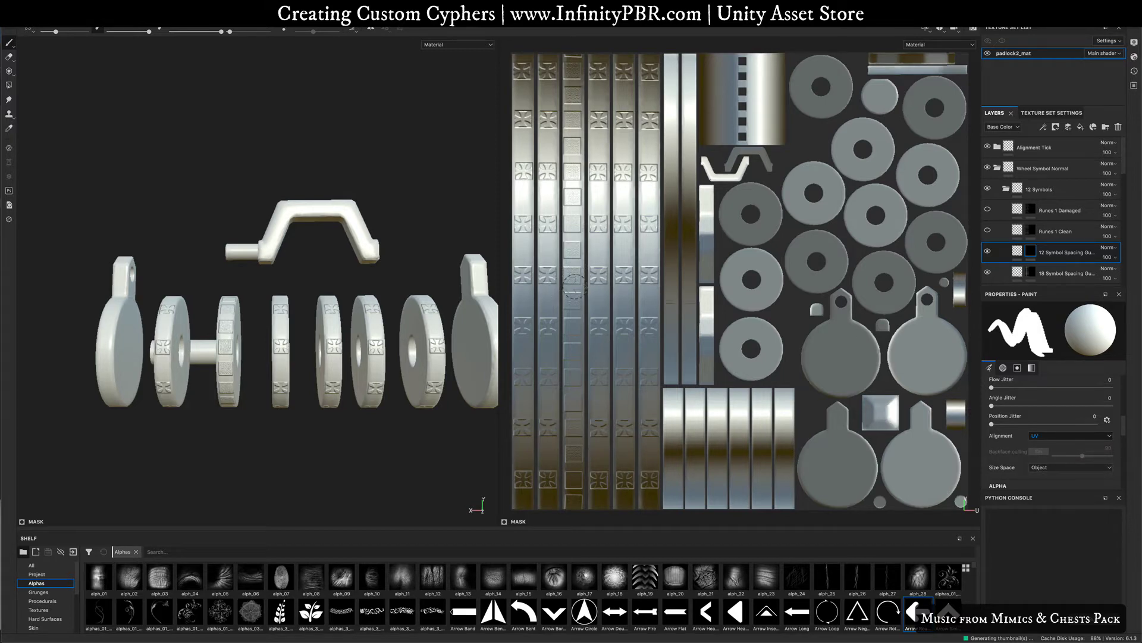
# Reduce the brush size to fit one symbol square on the wheel strips in the 2D view
pyautogui.scroll(2, 548, 277)
pyautogui.scroll(-3, 549, 277)
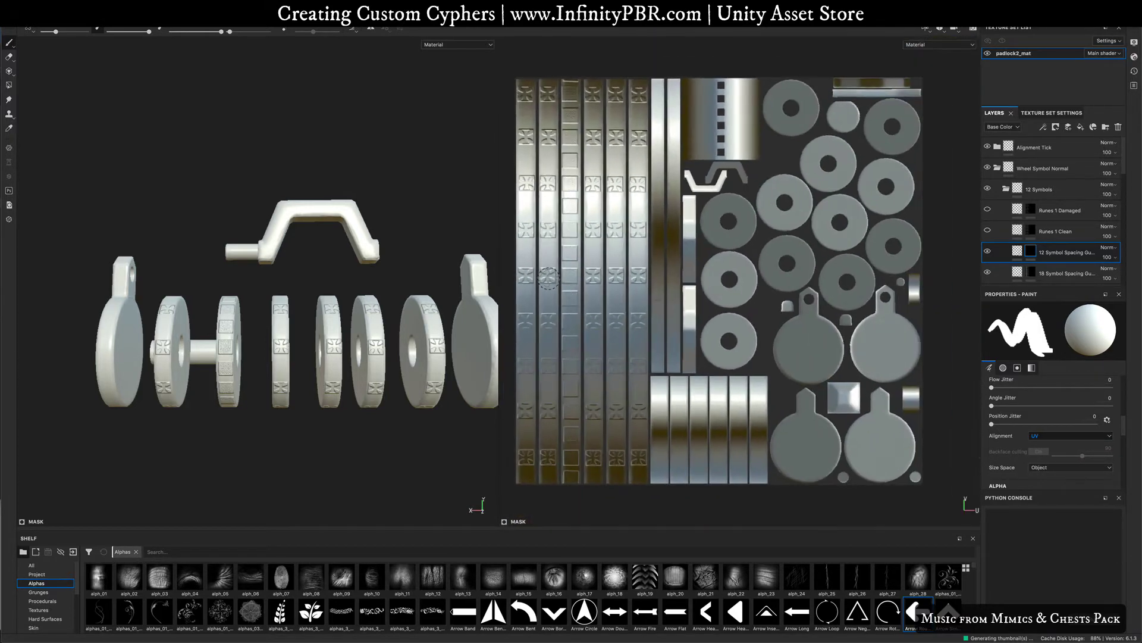
pyautogui.scroll(2, 648, 268)
pyautogui.scroll(2, 665, 316)
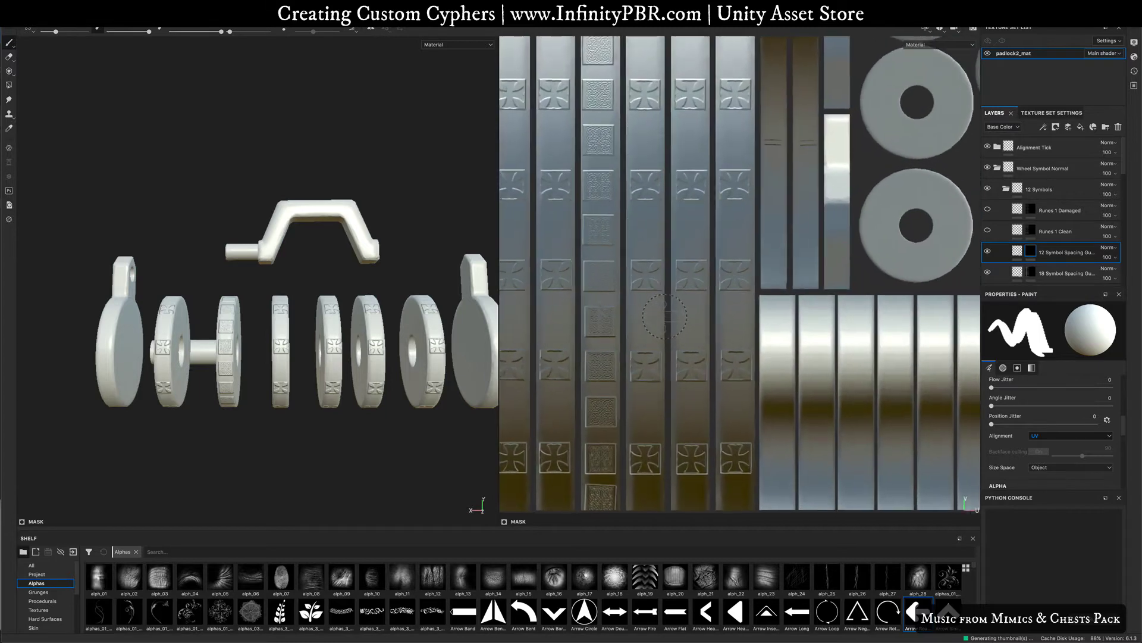
pyautogui.keyDown('alt'); pyautogui.moveTo(665, 316); pyautogui.dragTo(683, 358, button='middle'); pyautogui.keyUp('alt')
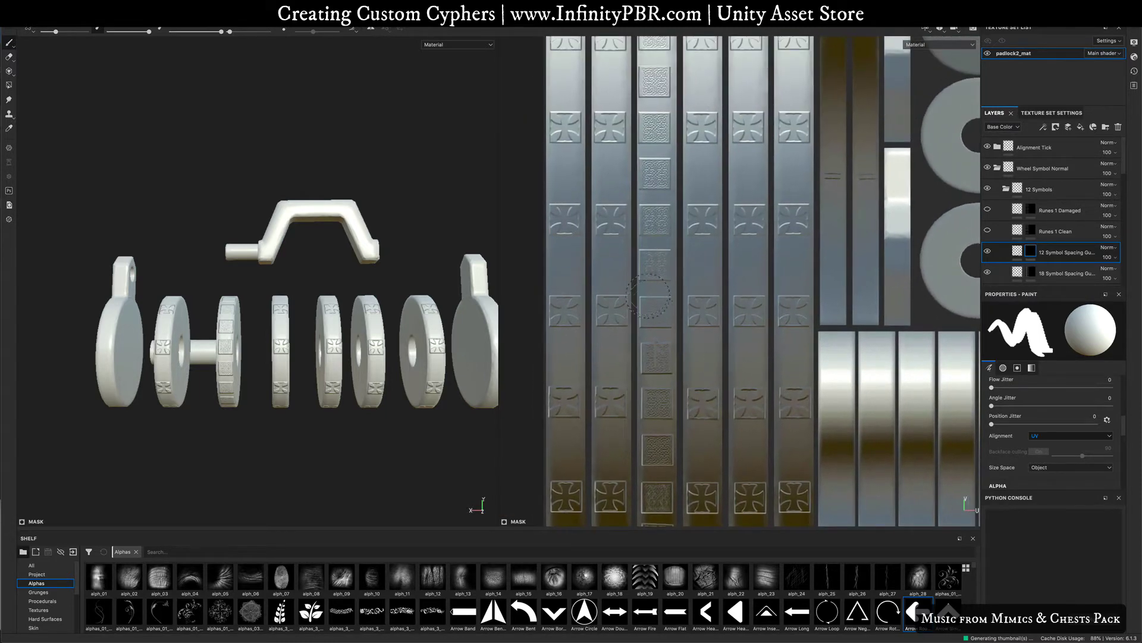
pyautogui.press('super')
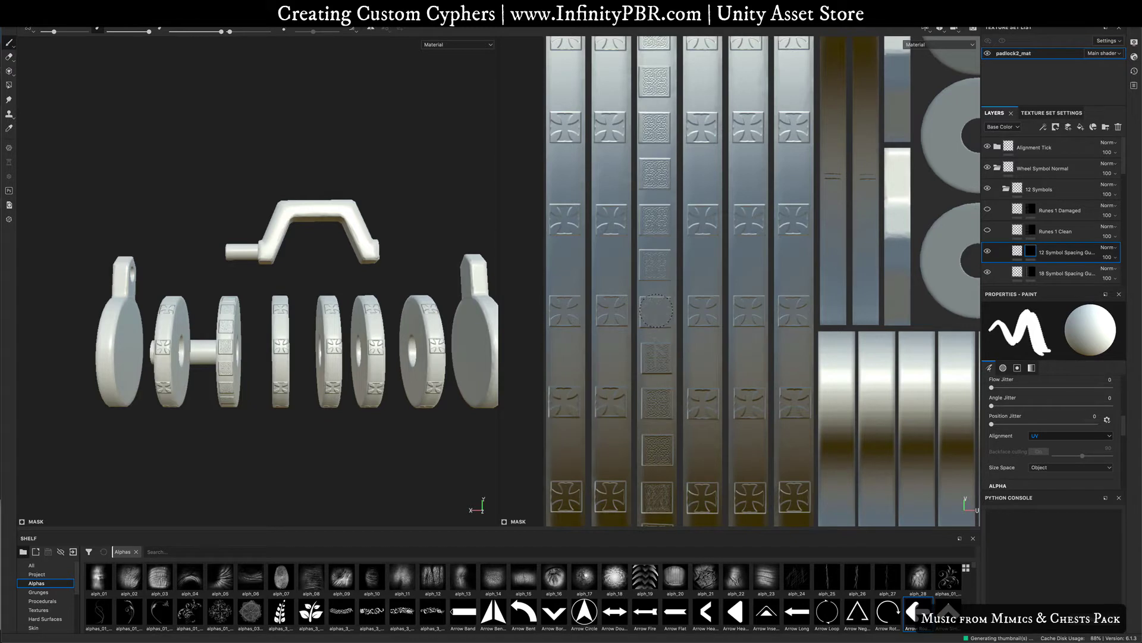
pyautogui.press('super')
# Try stamping the arrow alpha onto a wheel in the 3D view
pyautogui.keyDown('alt'); pyautogui.moveTo(283, 382); pyautogui.dragTo(651, 390); pyautogui.keyUp('alt')
pyautogui.keyDown('alt'); pyautogui.moveTo(152, 359); pyautogui.dragTo(310, 355); pyautogui.keyUp('alt')
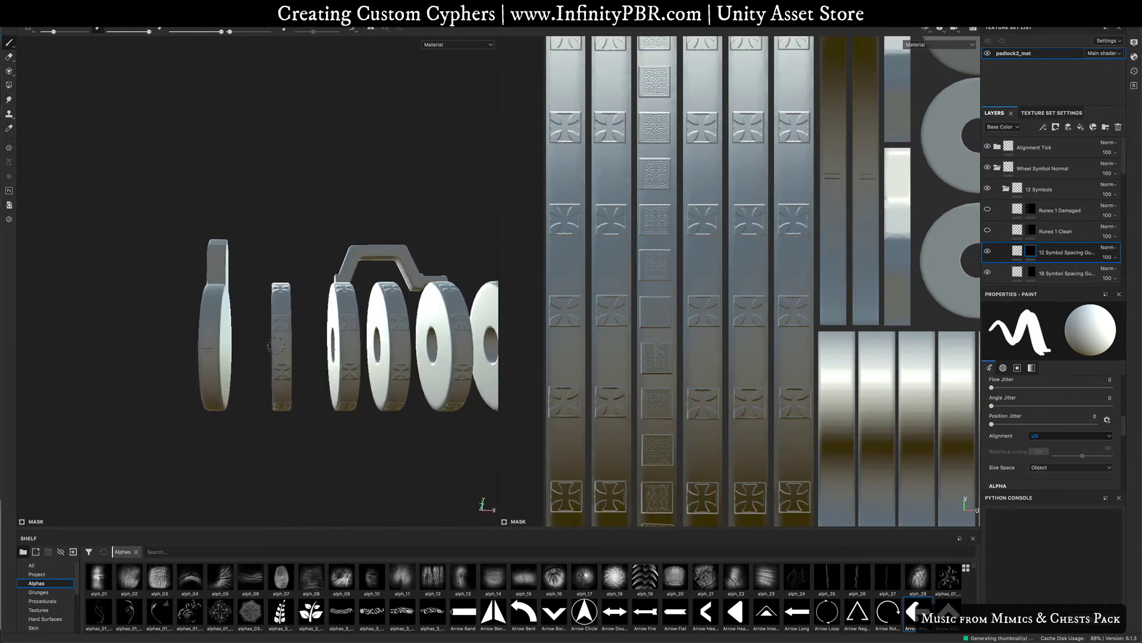
pyautogui.keyDown('alt'); pyautogui.moveTo(219, 348); pyautogui.dragTo(660, 366); pyautogui.keyUp('alt')
pyautogui.moveTo(725, 374)
pyautogui.keyDown('alt'); pyautogui.mouseDown(button='middle')
pyautogui.moveTo(681, 365)
pyautogui.moveTo(708, 406)
pyautogui.mouseUp(button='middle'); pyautogui.keyUp('alt')
pyautogui.keyDown('alt'); pyautogui.moveTo(284, 369); pyautogui.dragTo(260, 357); pyautogui.keyUp('alt')
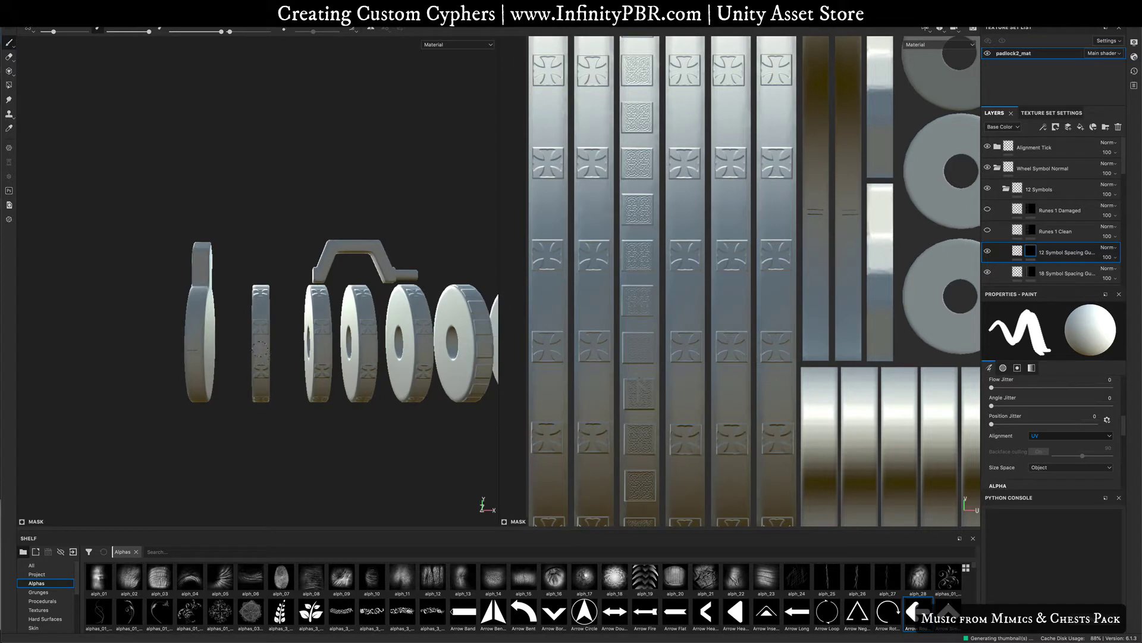
pyautogui.press('f')
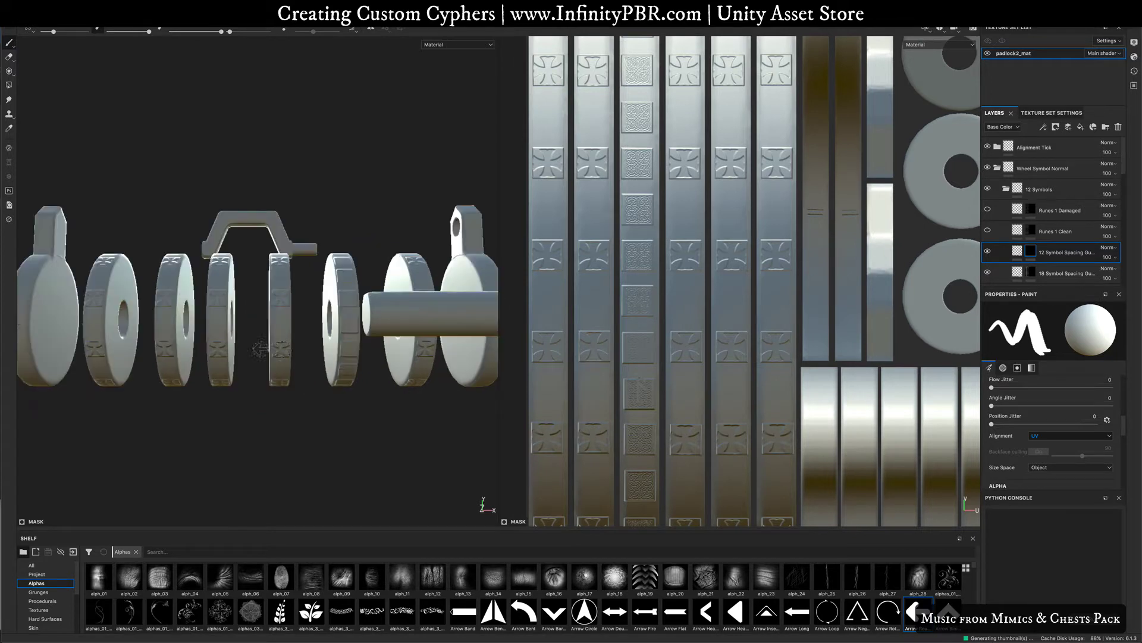
pyautogui.click(350, 324)
pyautogui.hotkey('ctrl', 'z')
# Stamp arrows in a row across the other wheel strips and at even intervals along the third strip
pyautogui.click(685, 395)
pyautogui.click(730, 395)
pyautogui.click(777, 393)
pyautogui.click(594, 394)
pyautogui.click(548, 394)
pyautogui.click(639, 320)
pyautogui.click(638, 253)
pyautogui.click(637, 186)
pyautogui.click(637, 118)
# Delete the 18 Symbol Spacing layer from the 12 Symbols folder and stamp the remaining arrows, completing twelve per wheel strip
pyautogui.keyDown('alt'); pyautogui.moveTo(655, 381); pyautogui.dragTo(683, 139, button='middle'); pyautogui.keyUp('alt')
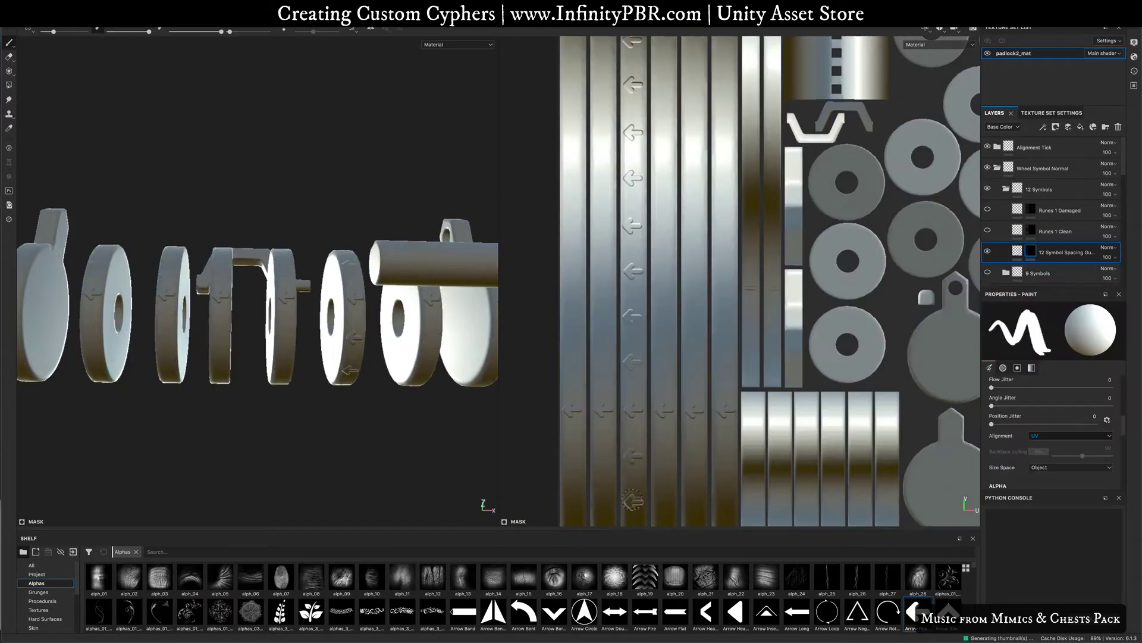
pyautogui.scroll(2, 746, 259)
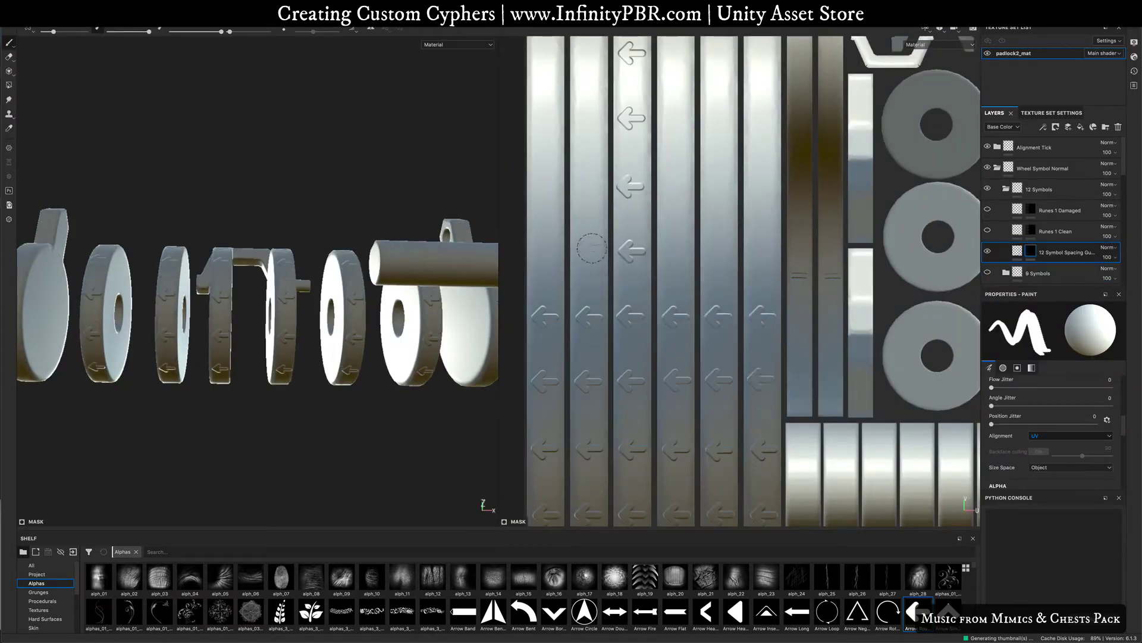
pyautogui.click(764, 188)
pyautogui.click(589, 119)
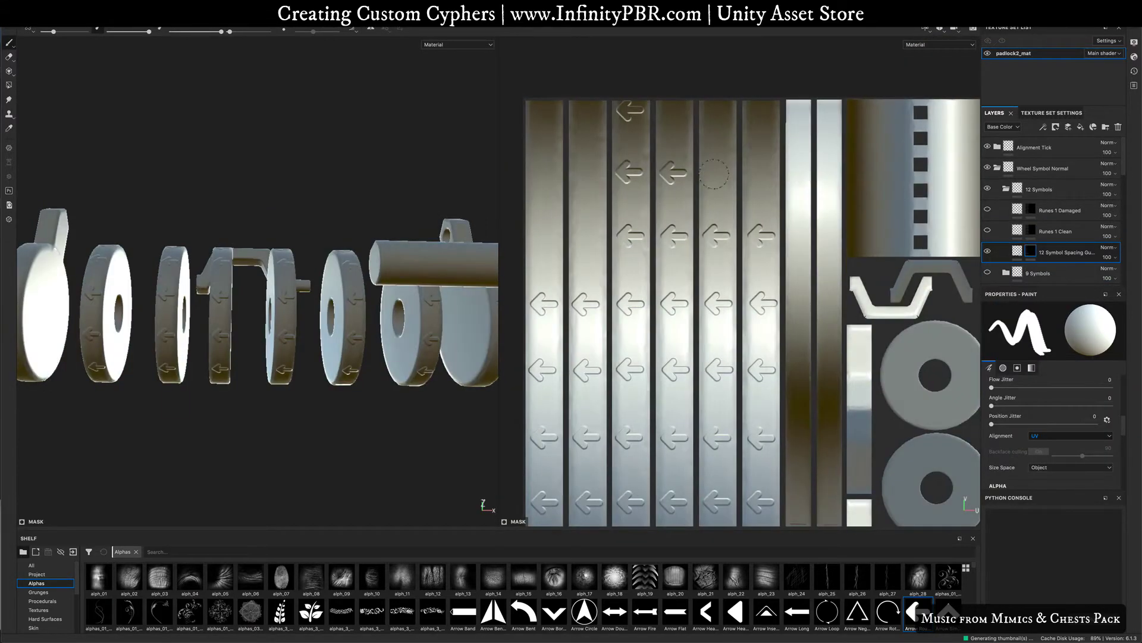
pyautogui.scroll(-2, 770, 288)
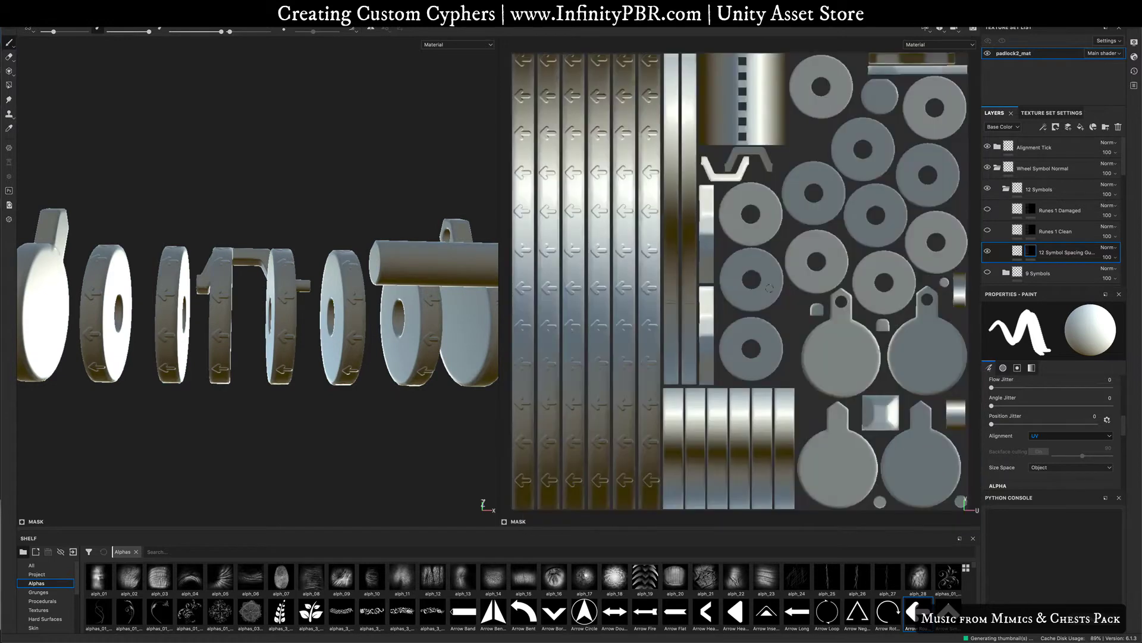
# Show the Runes 1 Clean layer in the 12 Symbols folder and replace its mask with a black mask
pyautogui.click(1053, 232)
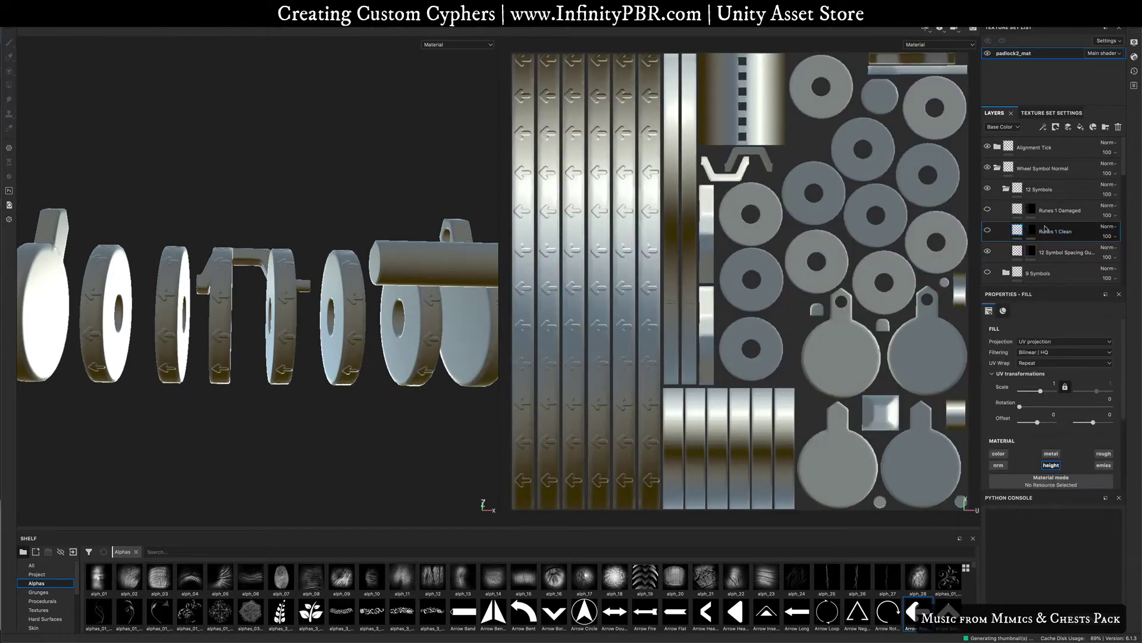
pyautogui.click(988, 231)
pyautogui.rightClick(1049, 234)
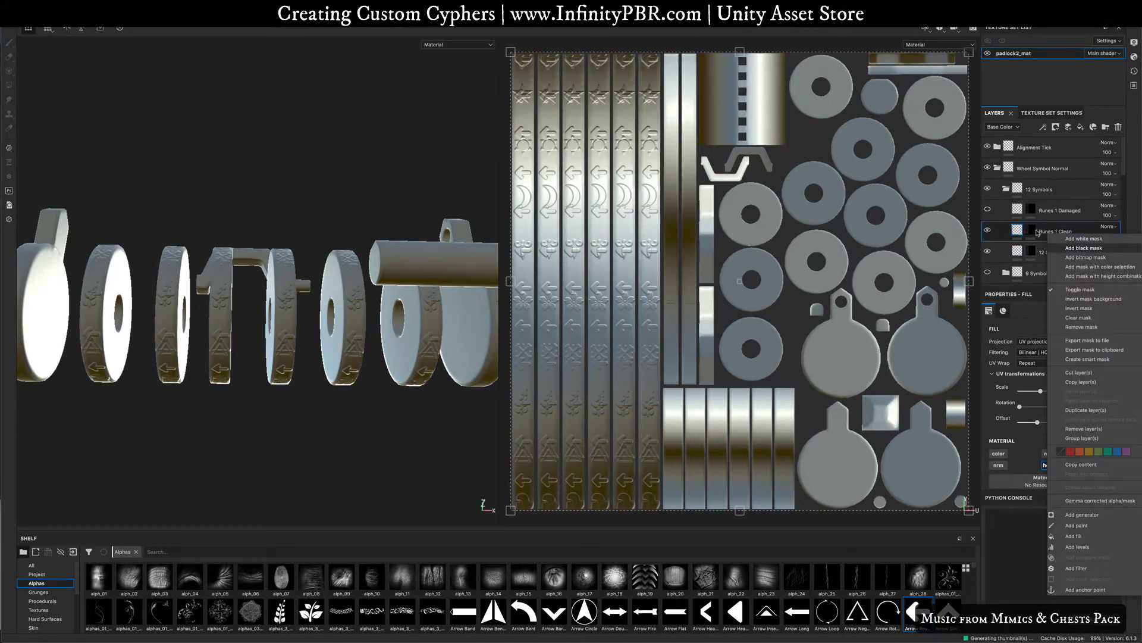
pyautogui.click(1084, 248)
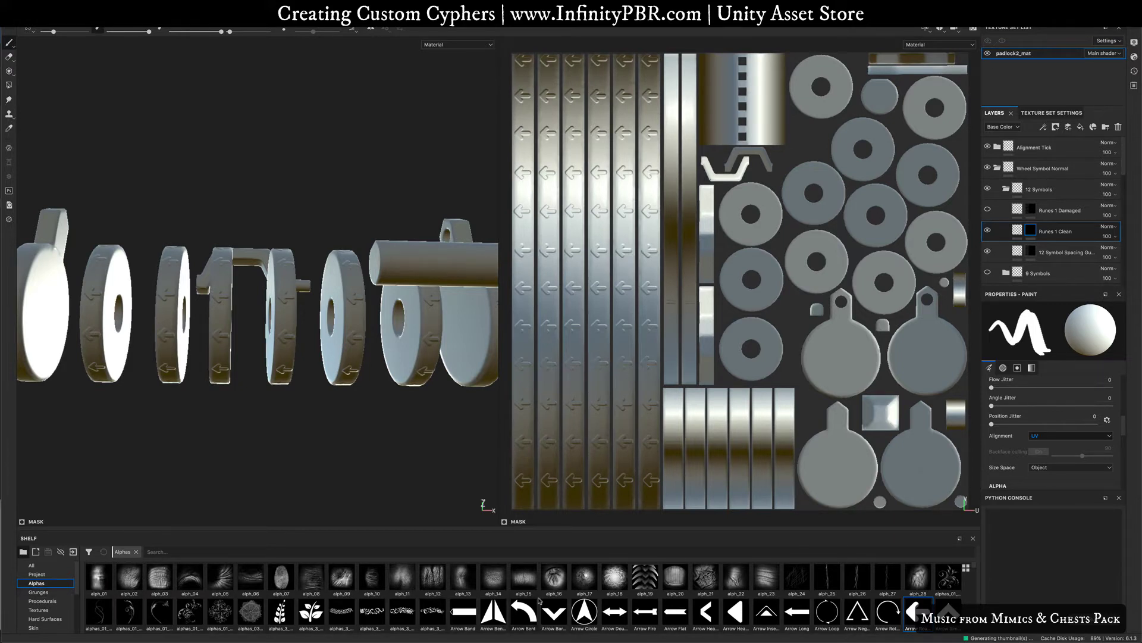
# Choose the V-shaped alpha and the H-shaped rune from the alpha library and stamp them over arrow positions on the wheel strips
pyautogui.scroll(-5, 647, 598)
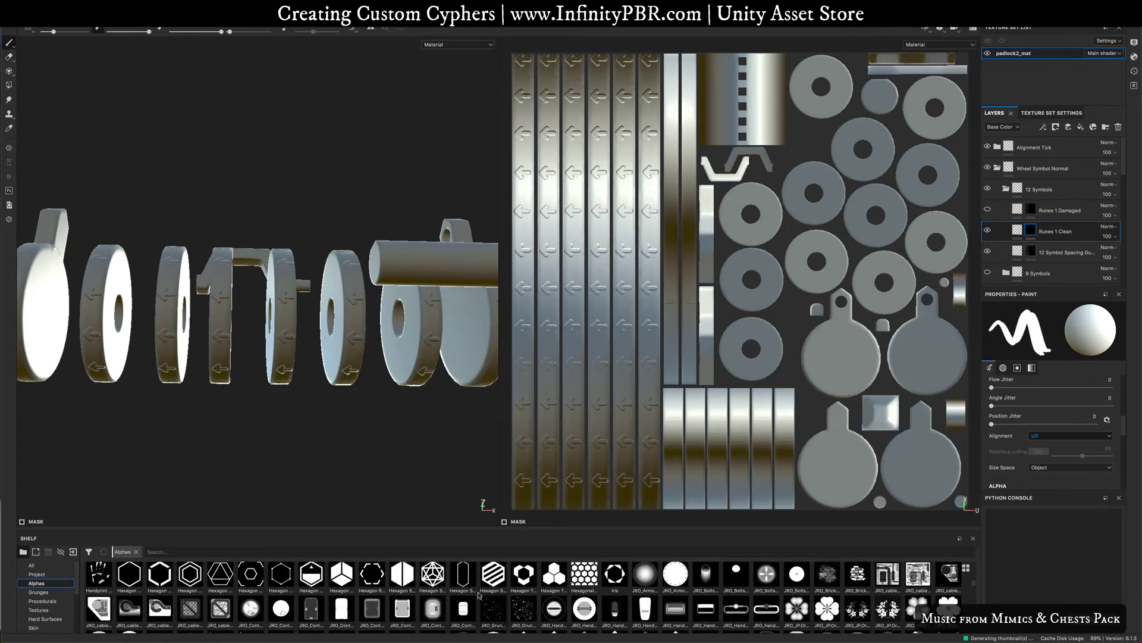
pyautogui.scroll(-5, 478, 595)
pyautogui.scroll(-8, 479, 595)
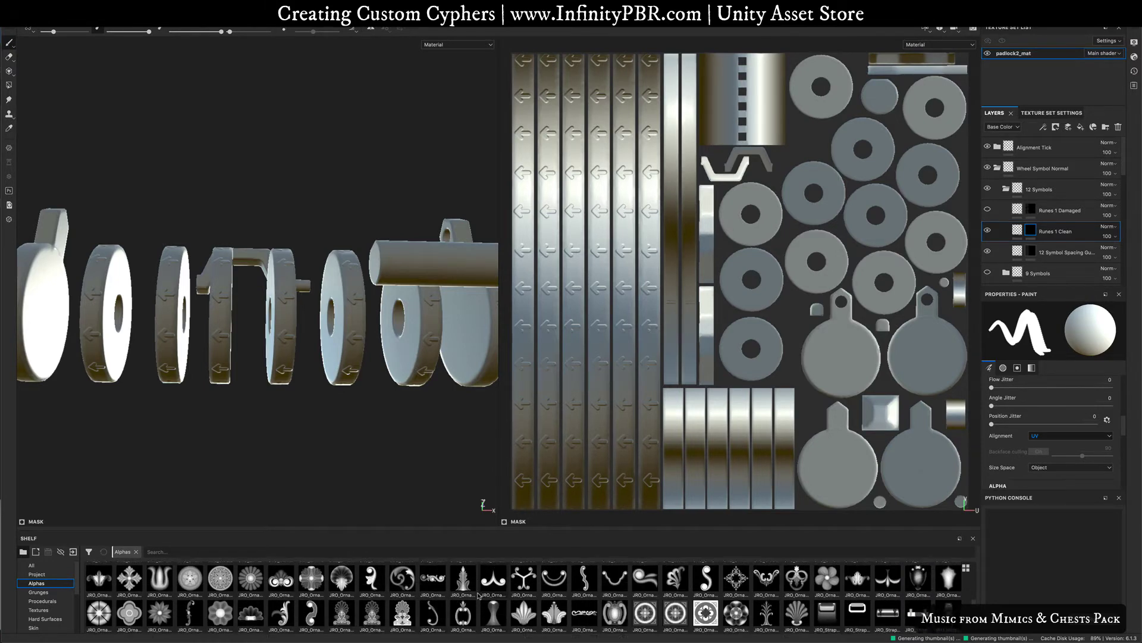
pyautogui.scroll(-10, 479, 595)
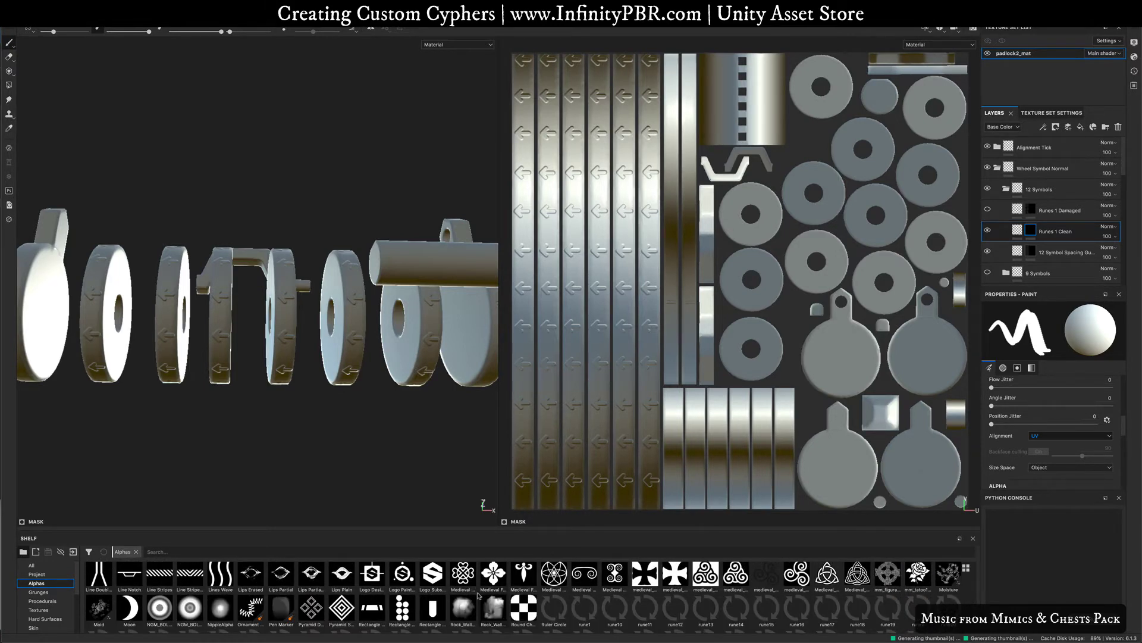
pyautogui.scroll(3, 479, 595)
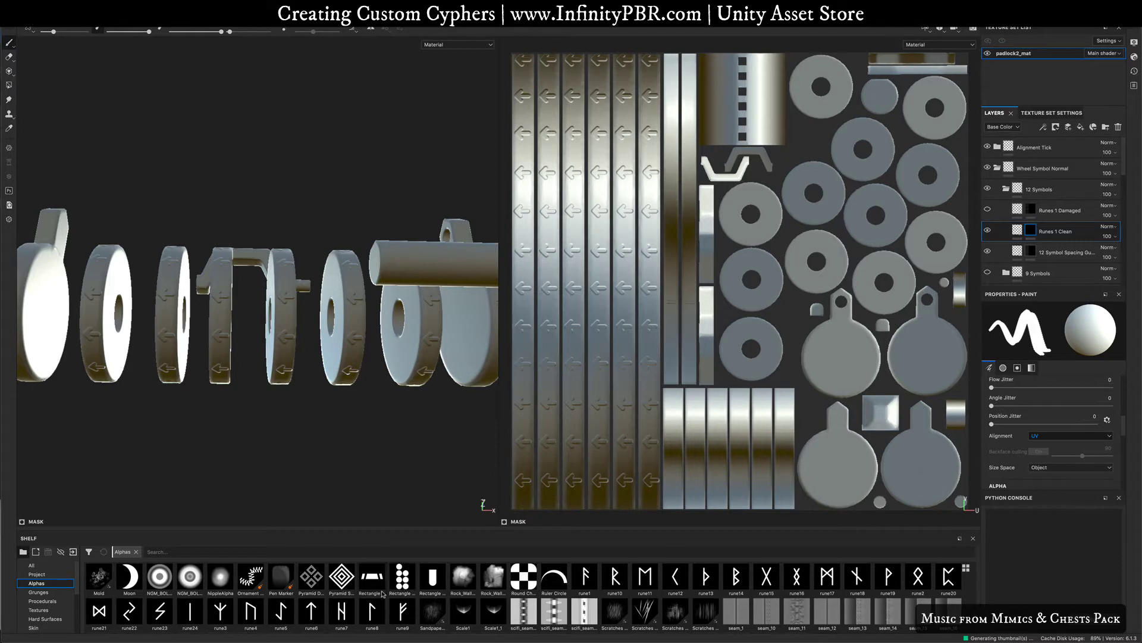
pyautogui.scroll(4, 382, 593)
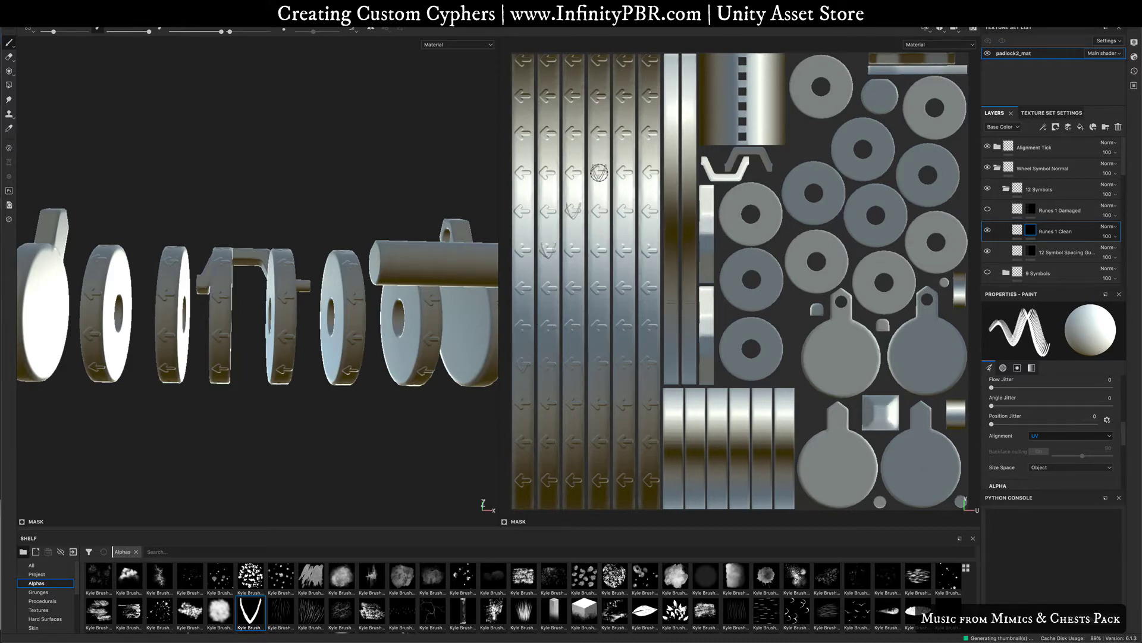
pyautogui.scroll(-10, 493, 586)
pyautogui.click(341, 612)
pyautogui.click(521, 211)
pyautogui.scroll(-1, 522, 211)
pyautogui.click(548, 134)
pyautogui.click(572, 173)
# Stamp the vertical-line rune and rune11 on the wheel strips, toggling the 12 Symbol Spacing layer's visibility to check the symbols
pyautogui.click(190, 611)
pyautogui.click(523, 97)
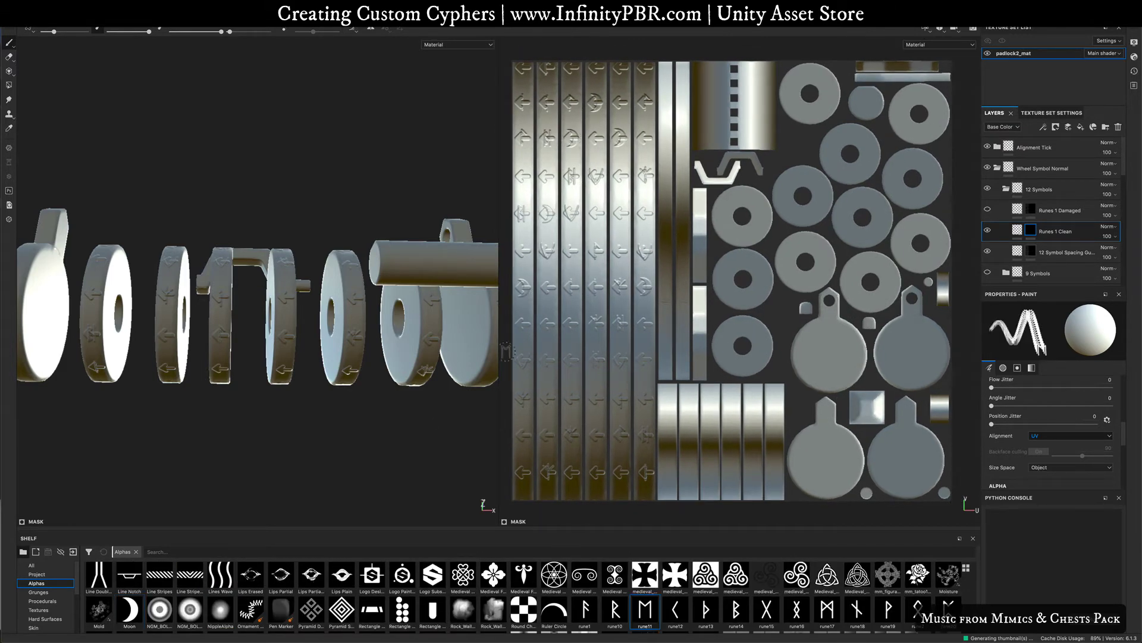
pyautogui.click(987, 251)
pyautogui.click(988, 251)
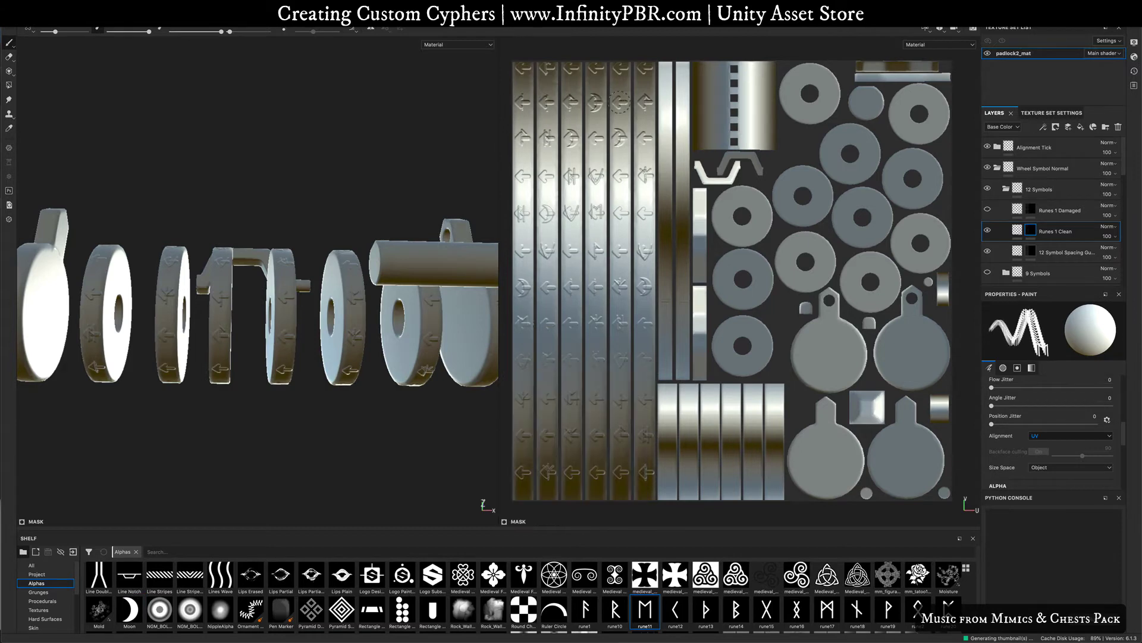
# Stamp the four-petal medieval flower, rune15, rune17 and the horned mask ornament over further arrow positions on the wheel strips
pyautogui.click(493, 574)
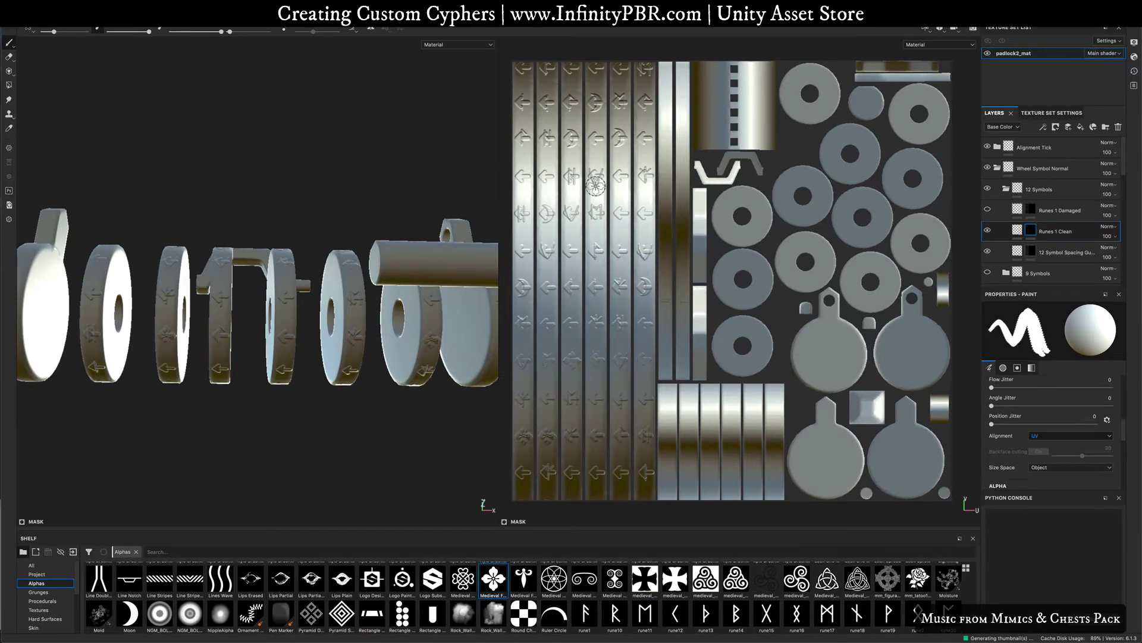
pyautogui.click(767, 613)
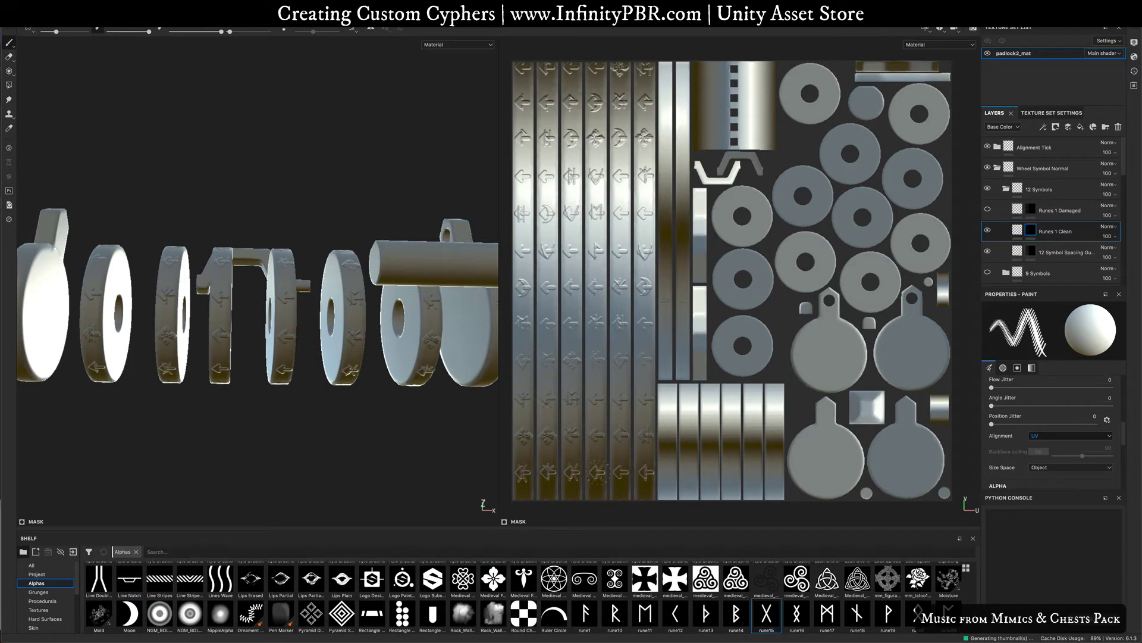
pyautogui.click(827, 613)
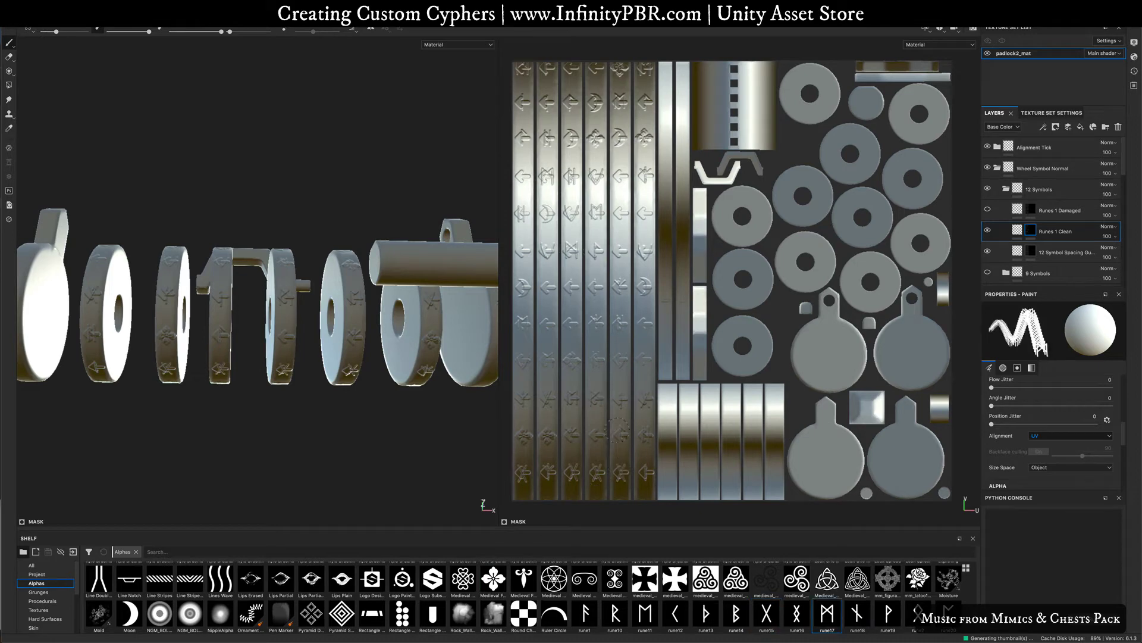
pyautogui.scroll(10, 555, 609)
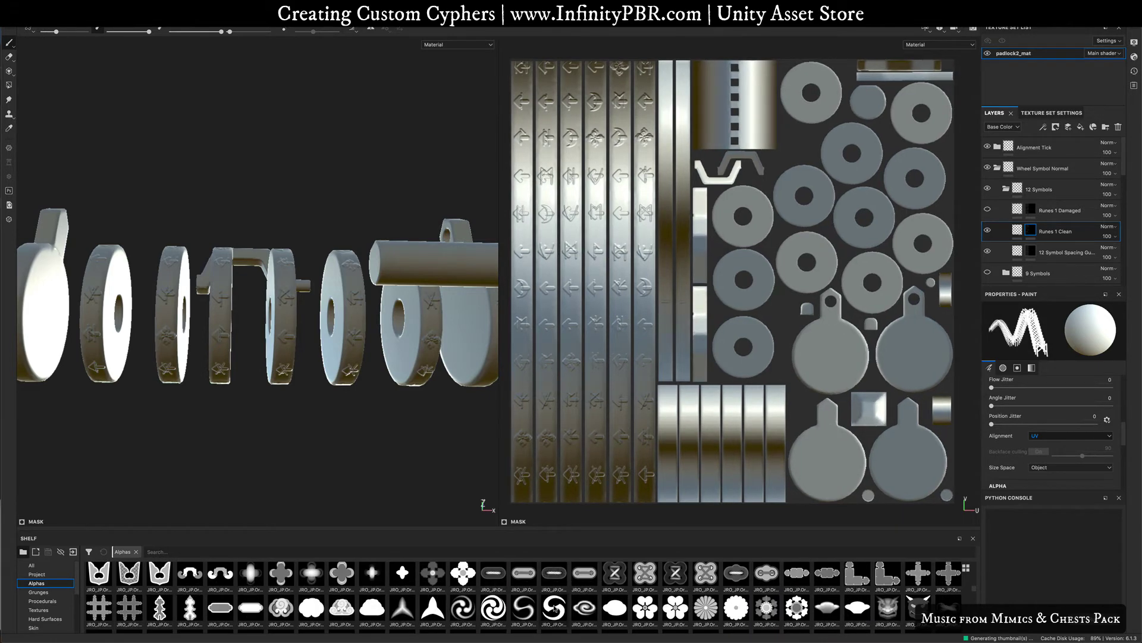
pyautogui.click(888, 608)
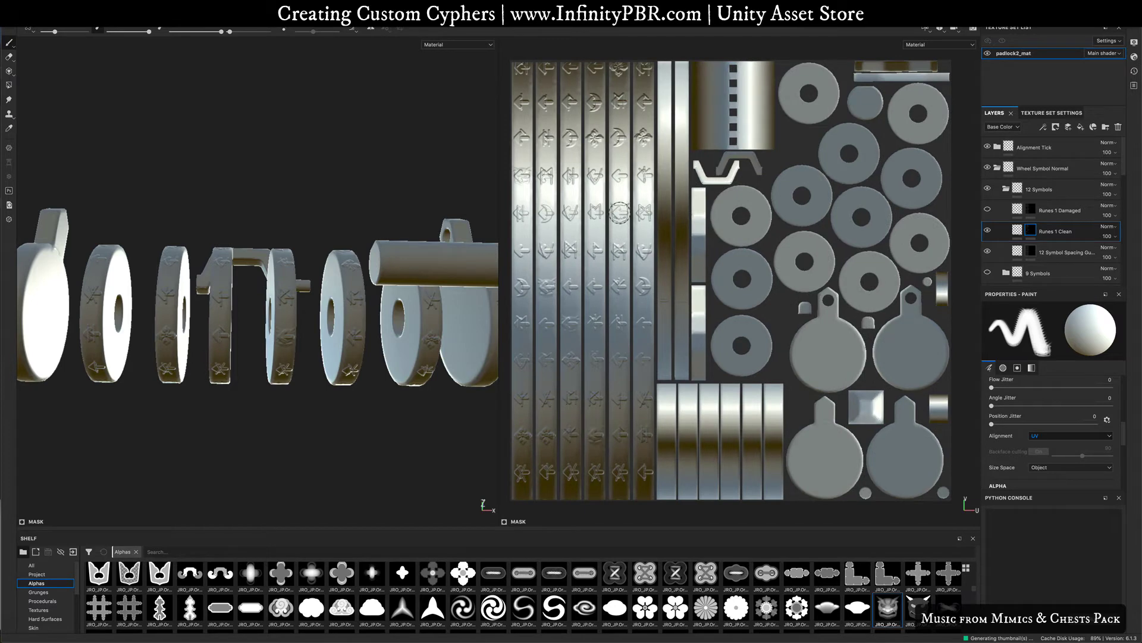
# Stamp the triple-hexagon alpha over the remaining arrow position on each wheel strip
pyautogui.scroll(10, 320, 600)
pyautogui.click(554, 607)
pyautogui.keyDown('ctrl'); pyautogui.moveTo(524, 250); pyautogui.dragTo(520, 250, button='right'); pyautogui.keyUp('ctrl')
pyautogui.click(521, 250)
pyautogui.click(547, 321)
pyautogui.click(570, 69)
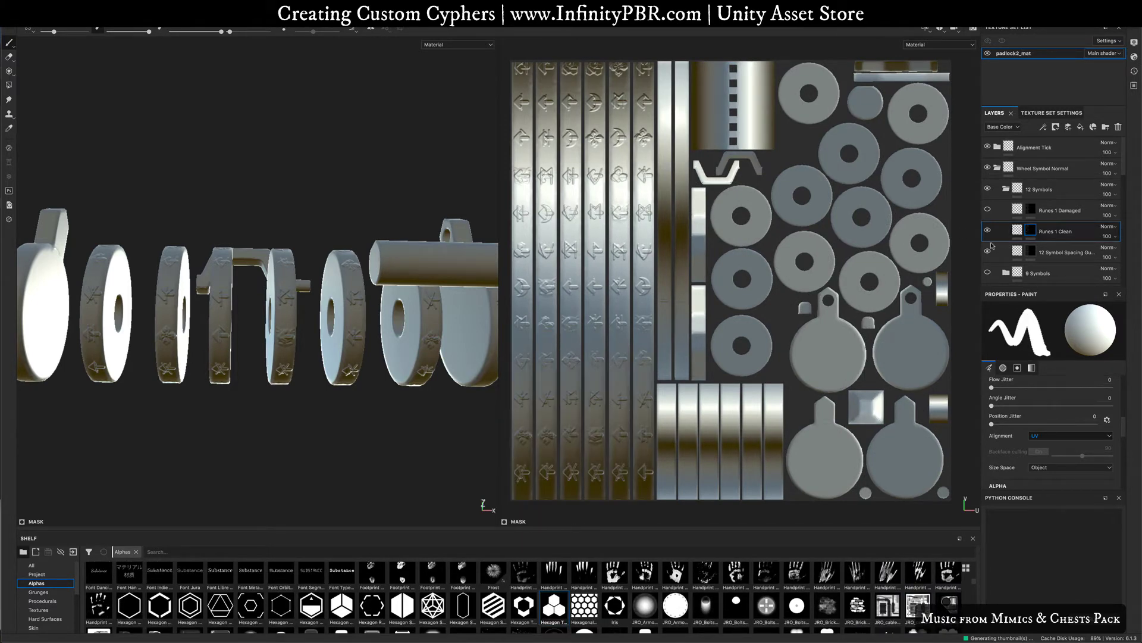
# Hide the 12 Symbol Spacing layer and copy the mask of the Runes 1 Clean layer
pyautogui.click(988, 252)
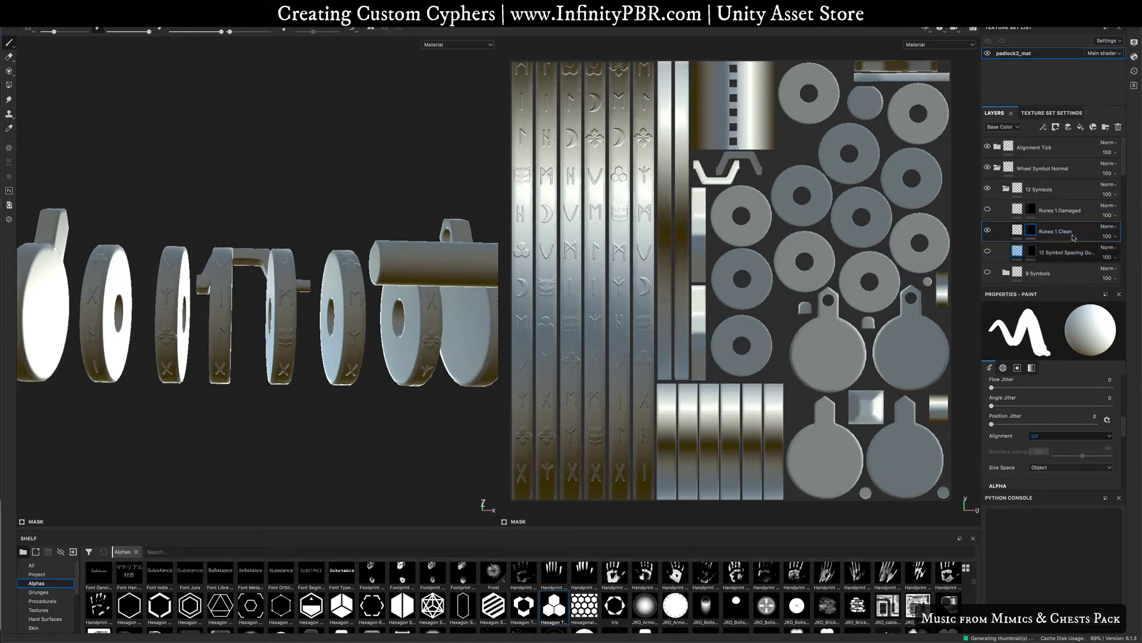
pyautogui.rightClick(1051, 231)
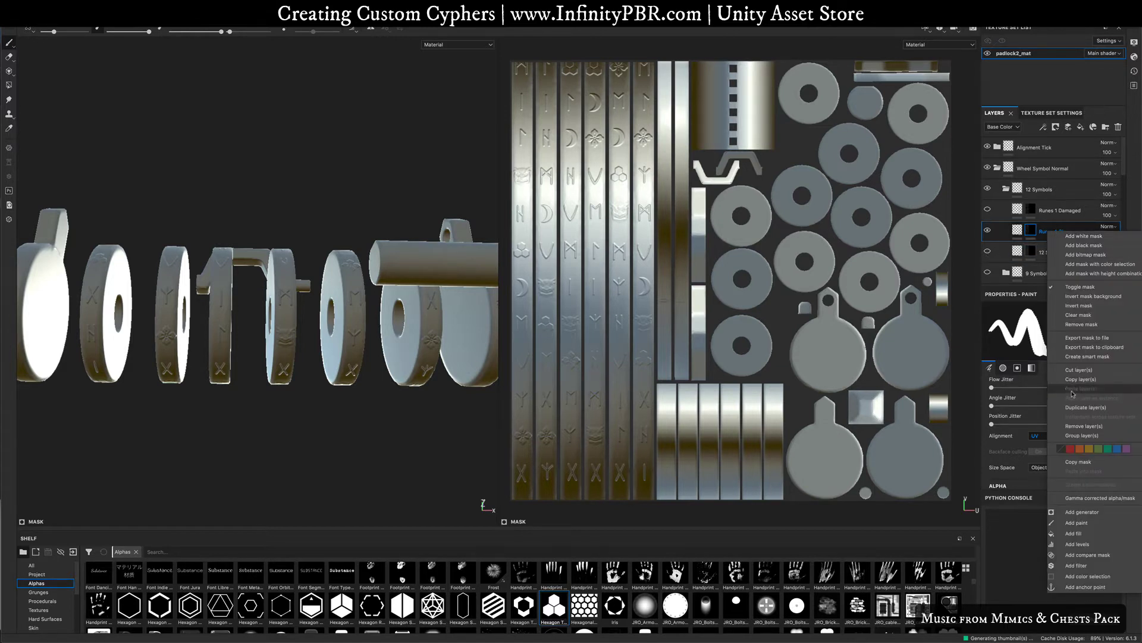
pyautogui.click(1079, 462)
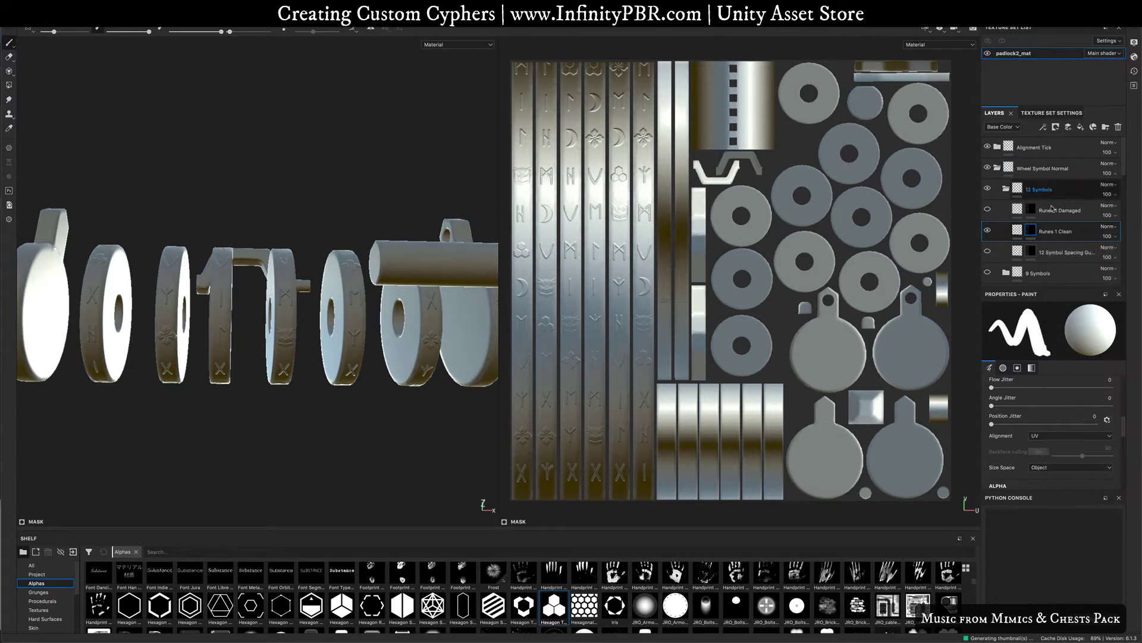
# Show the Runes 1 Damaged layer in place of Runes 1 Clean and paste the copied mask into its mask
pyautogui.click(988, 210)
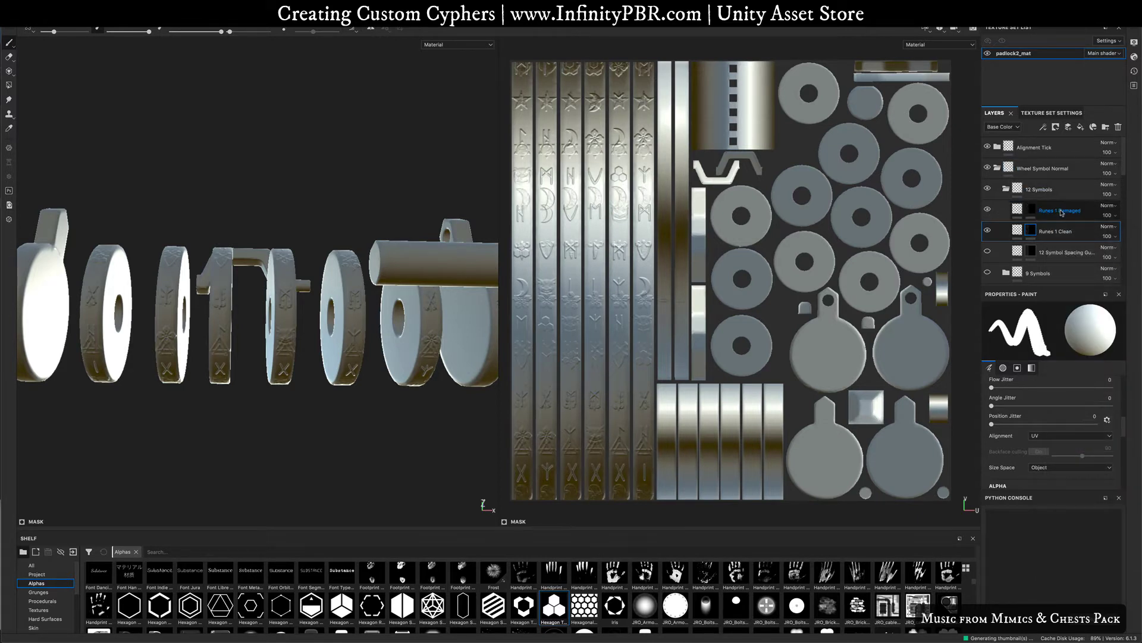
pyautogui.rightClick(1050, 210)
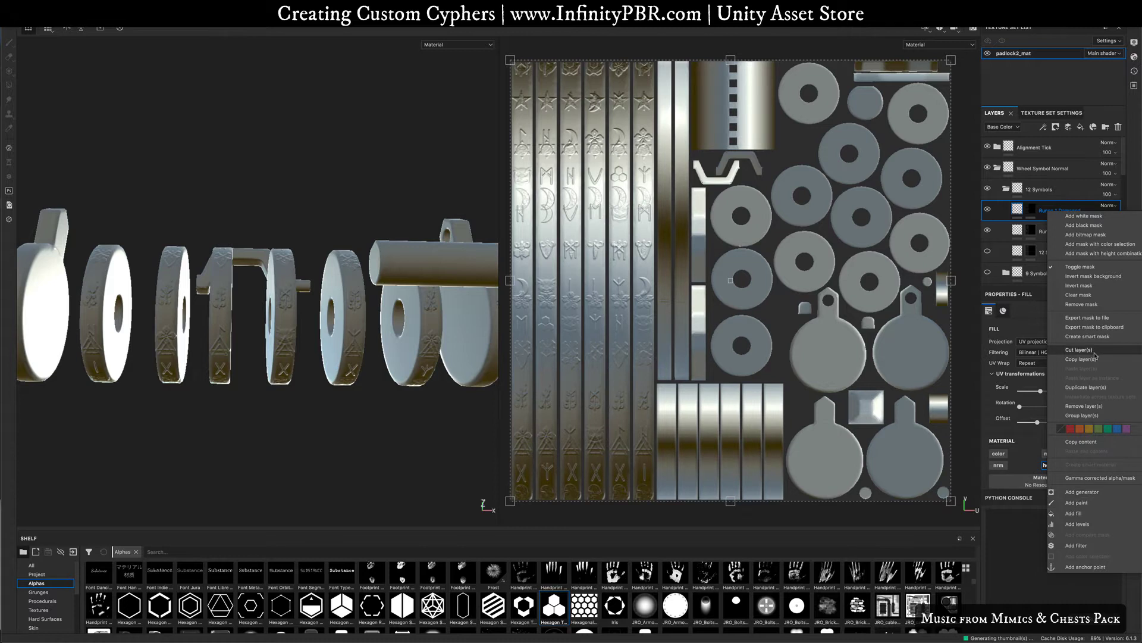
pyautogui.click(1031, 210)
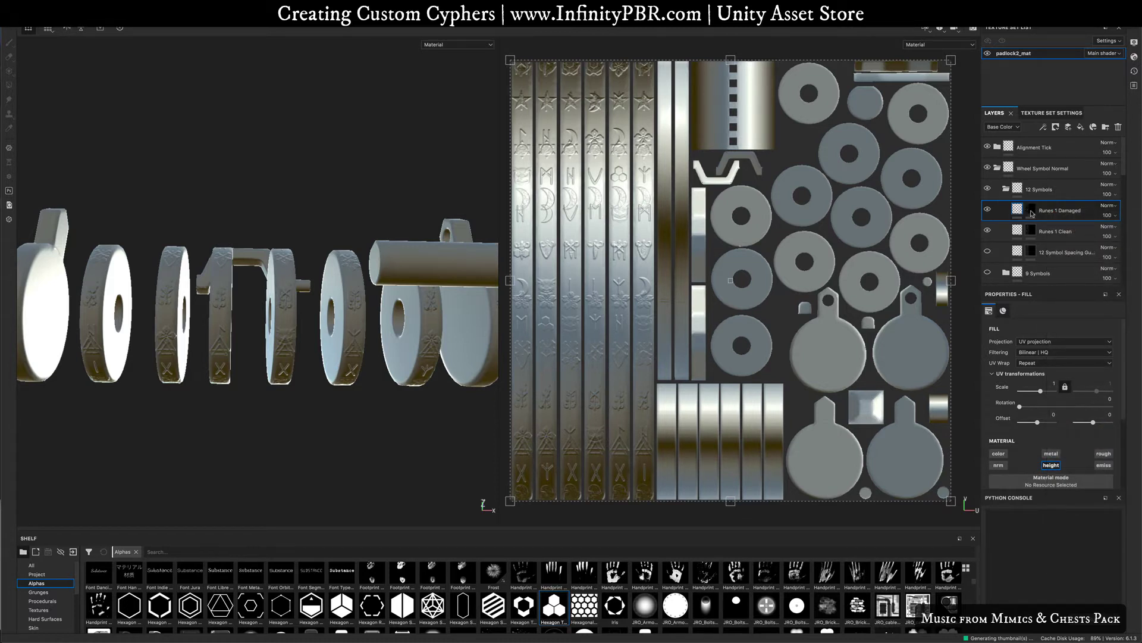
pyautogui.click(1032, 213)
pyautogui.rightClick(1050, 211)
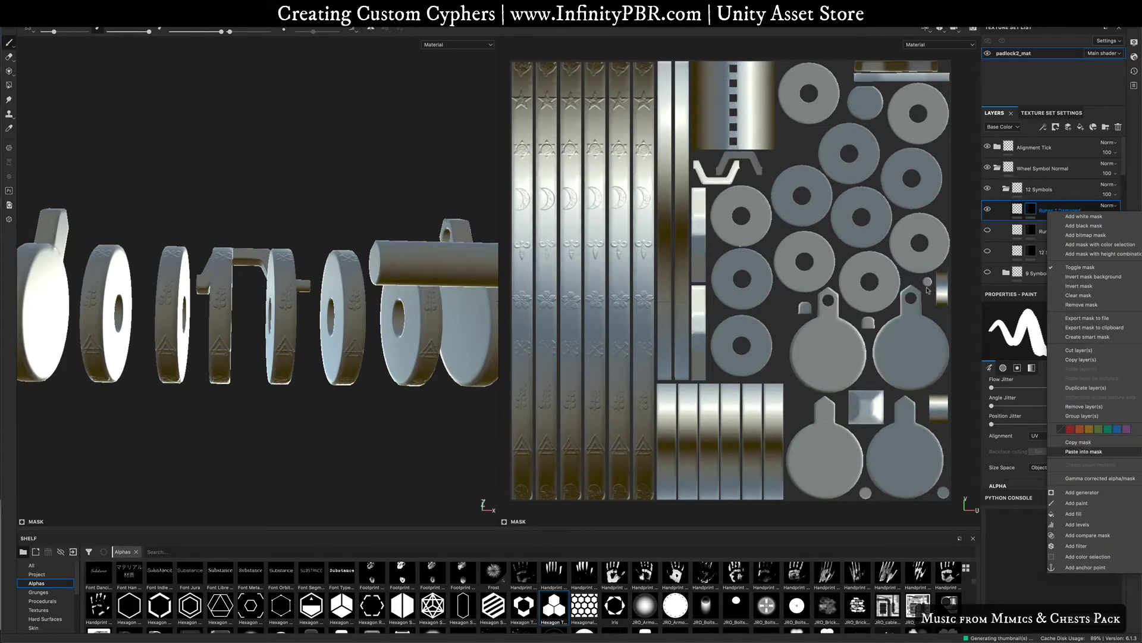
pyautogui.click(1084, 451)
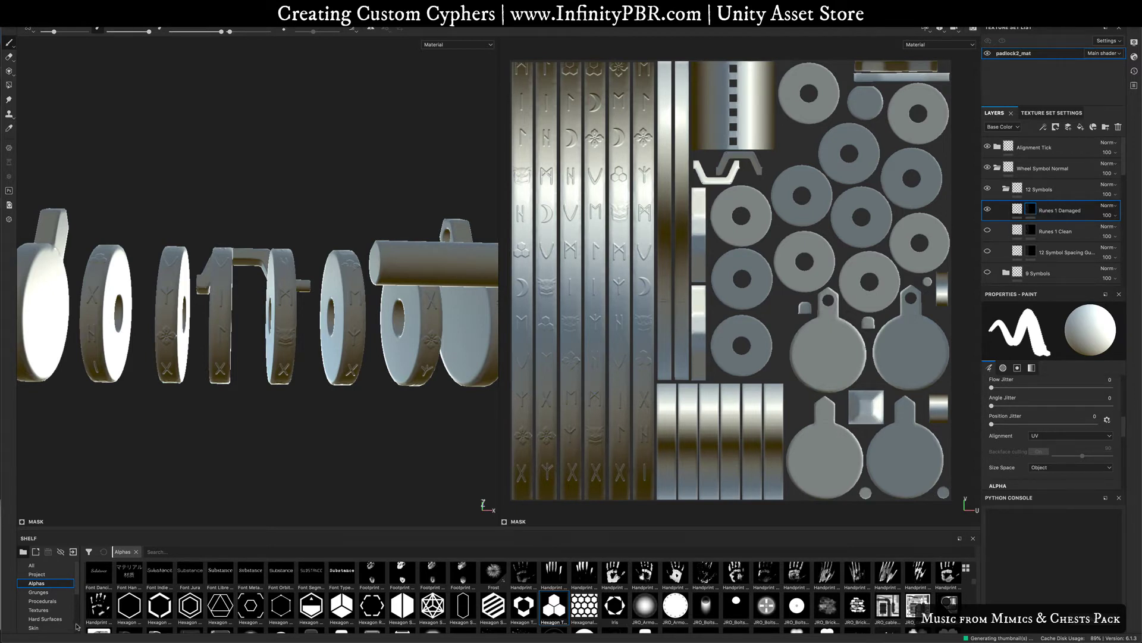
# Choose the Dirt 1 brush for painting the Runes 1 Damaged mask and lower its flow
pyautogui.scroll(-3, 44, 582)
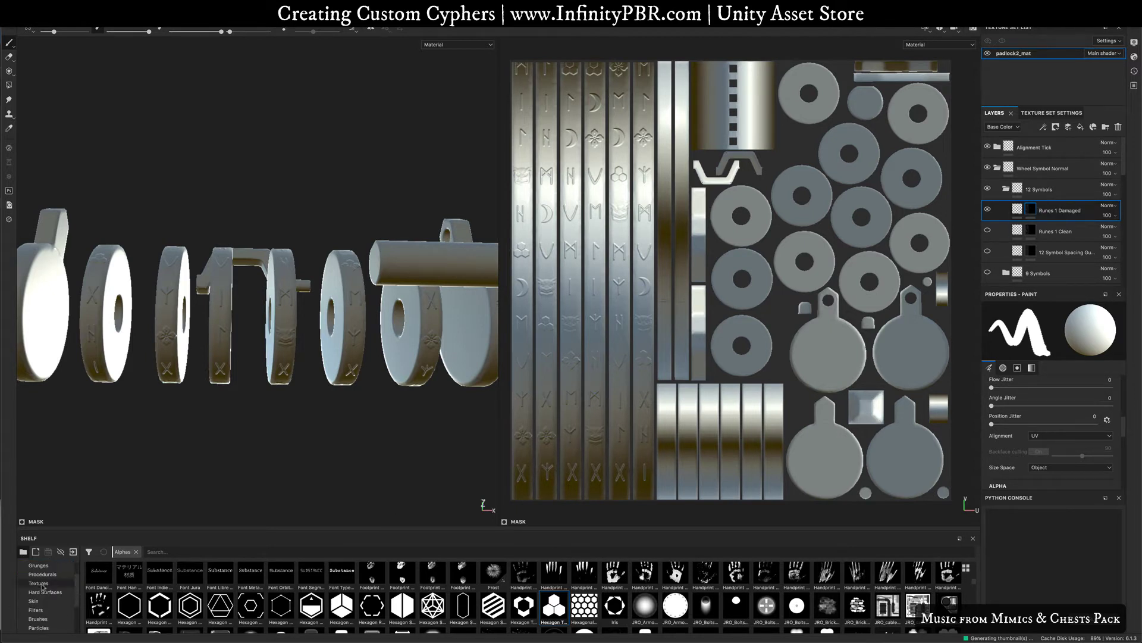
pyautogui.click(38, 619)
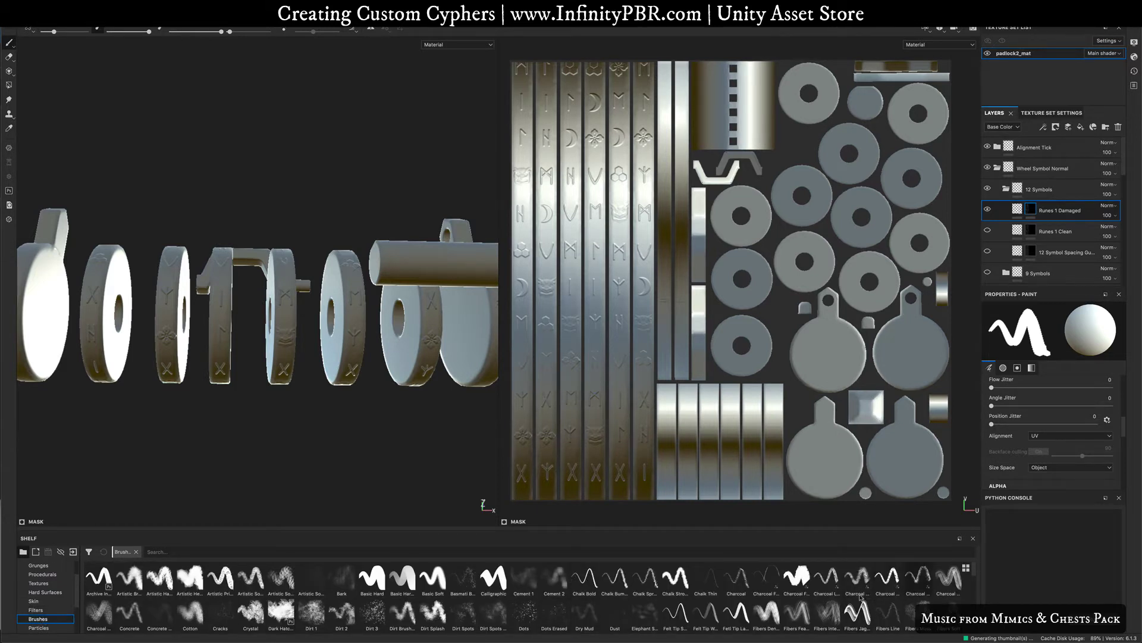
pyautogui.click(311, 615)
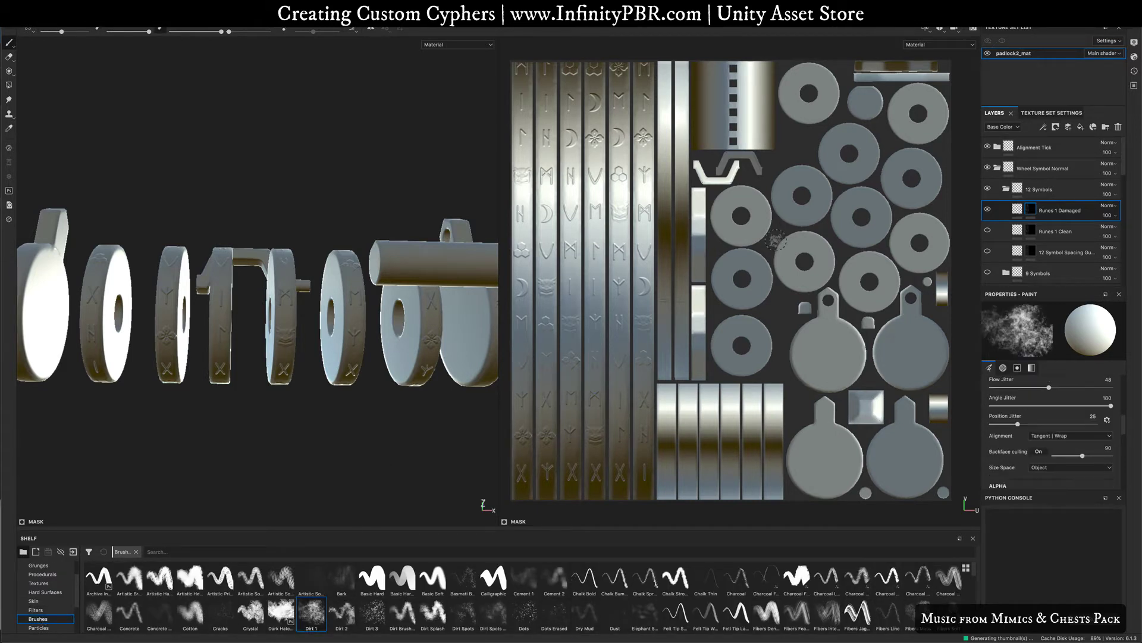
pyautogui.scroll(5, 1057, 429)
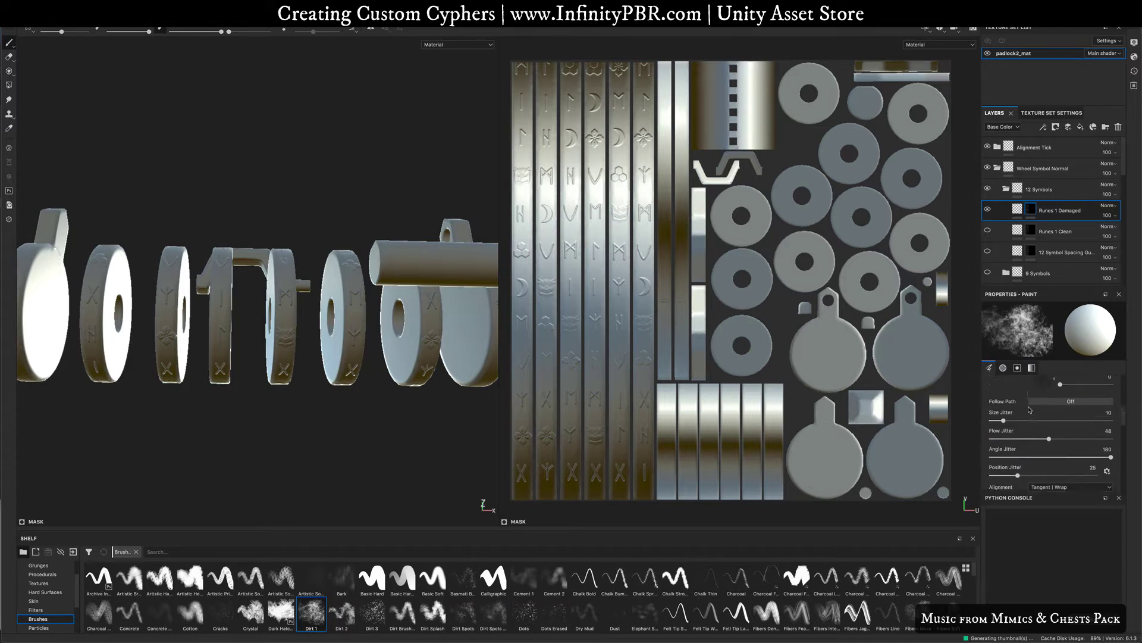
pyautogui.scroll(5, 1024, 458)
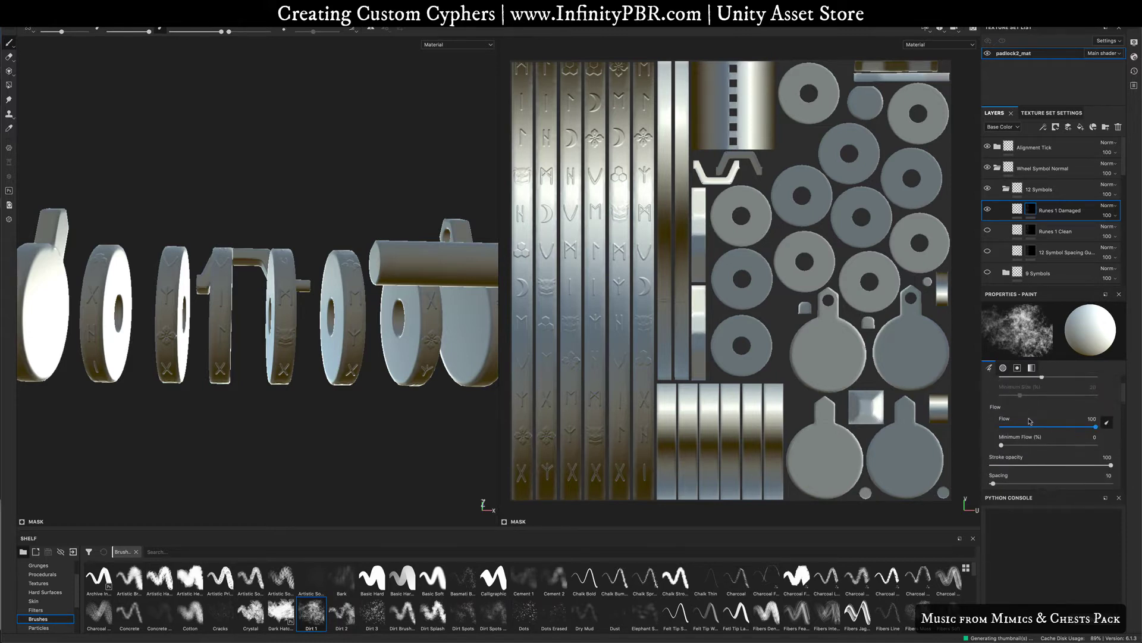
pyautogui.scroll(-4, 1019, 454)
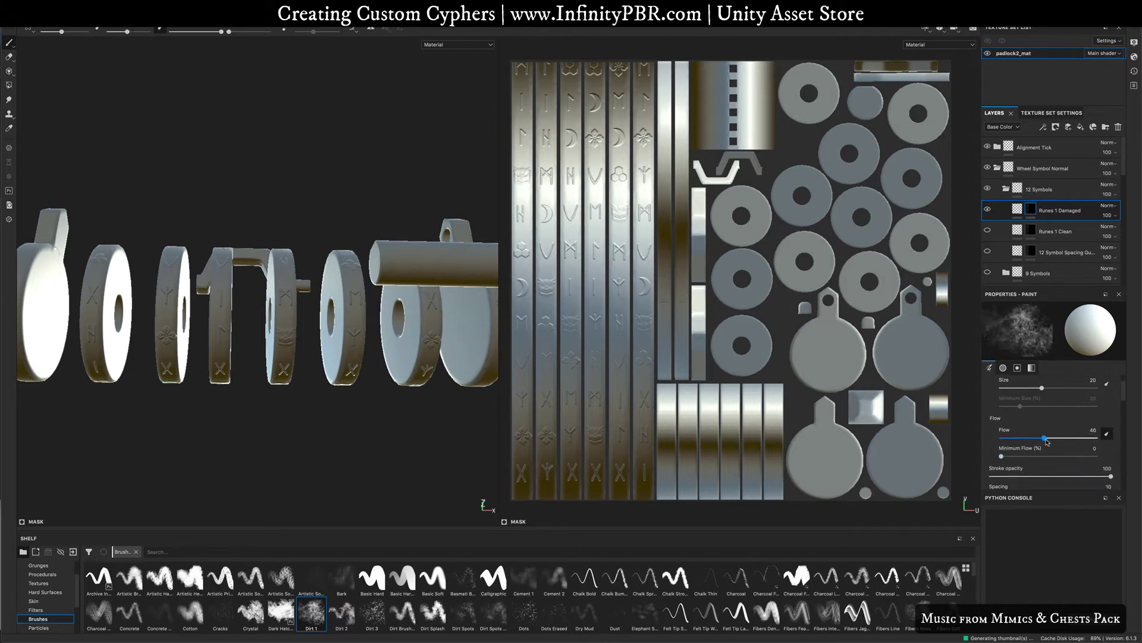
# Set the brush's grayscale to 0 and wear away parts of the symbols on the wheel strips, reducing the brush size for finer damage
pyautogui.scroll(-8, 1049, 442)
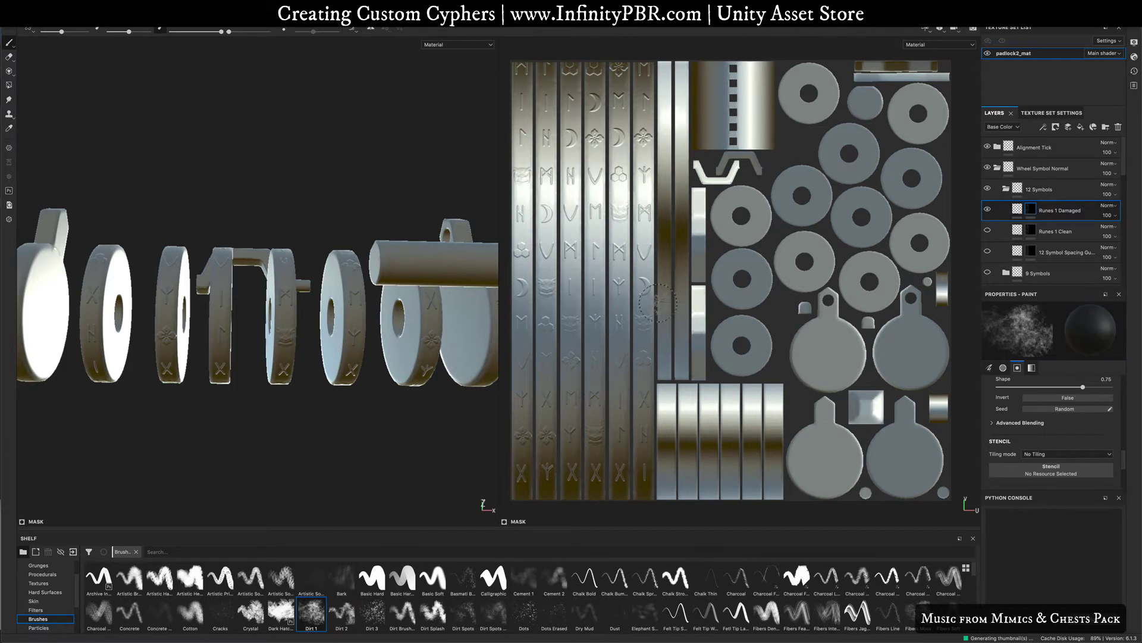
pyautogui.scroll(-3, 1041, 417)
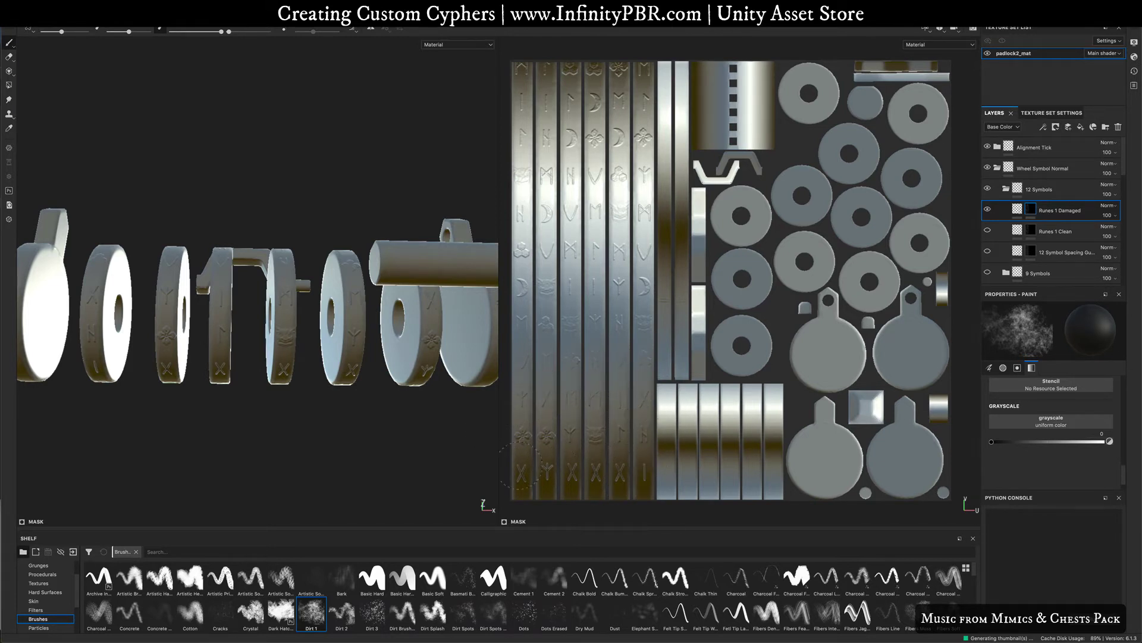
pyautogui.keyDown('ctrl'); pyautogui.moveTo(543, 204); pyautogui.dragTo(536, 205, button='right'); pyautogui.keyUp('ctrl')
pyautogui.press('[')
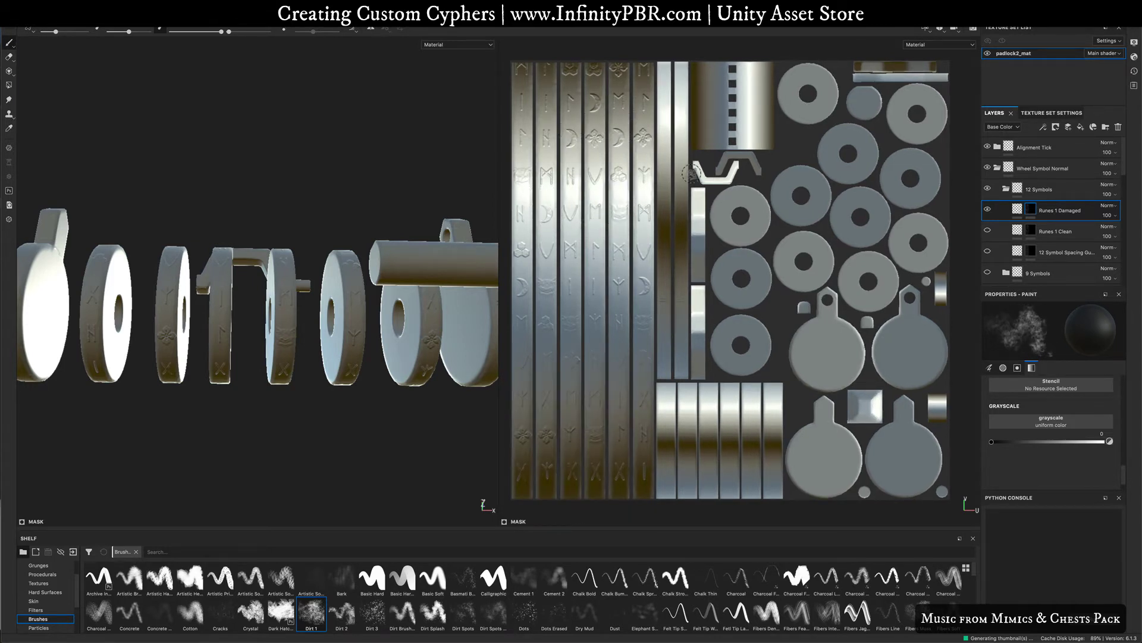
# Copy the Runes 1 Damaged layer's mask, collapse the 12 Symbols folder, and show and expand the Emission folder in Lockpicking 3
pyautogui.rightClick(1048, 210)
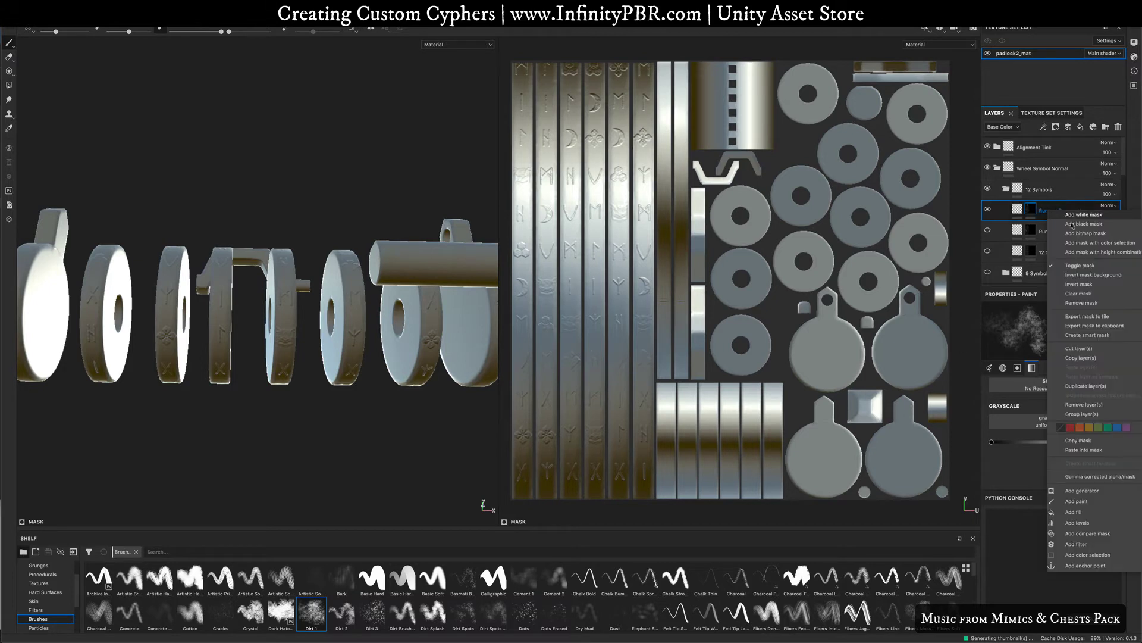
pyautogui.click(1096, 449)
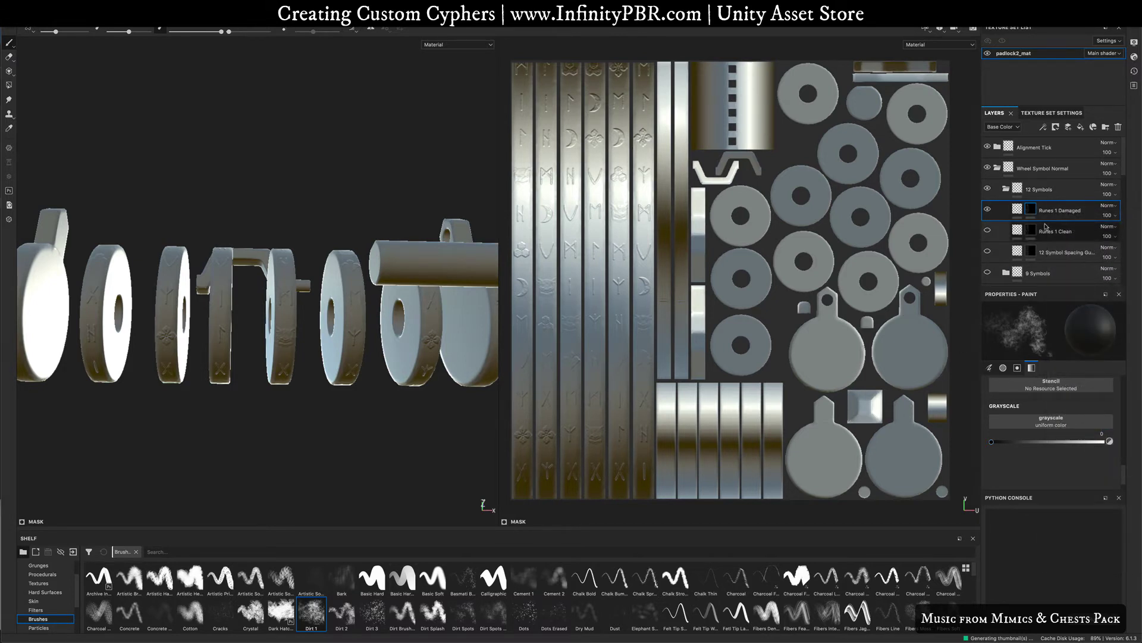
pyautogui.click(1005, 189)
pyautogui.scroll(-5, 1006, 260)
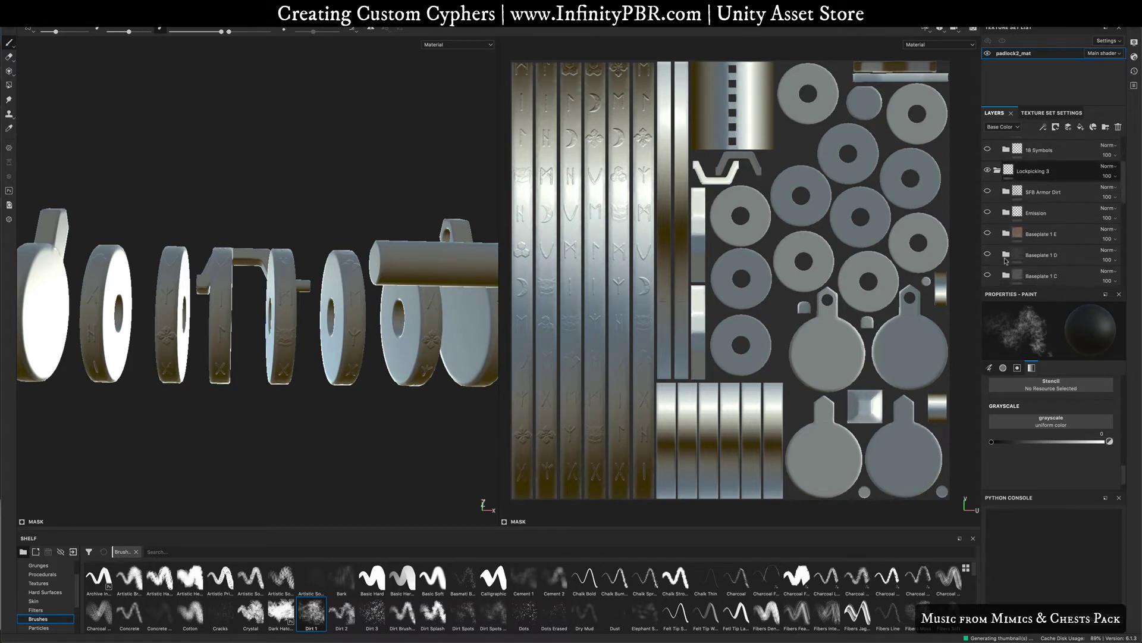
pyautogui.click(988, 211)
pyautogui.click(1006, 212)
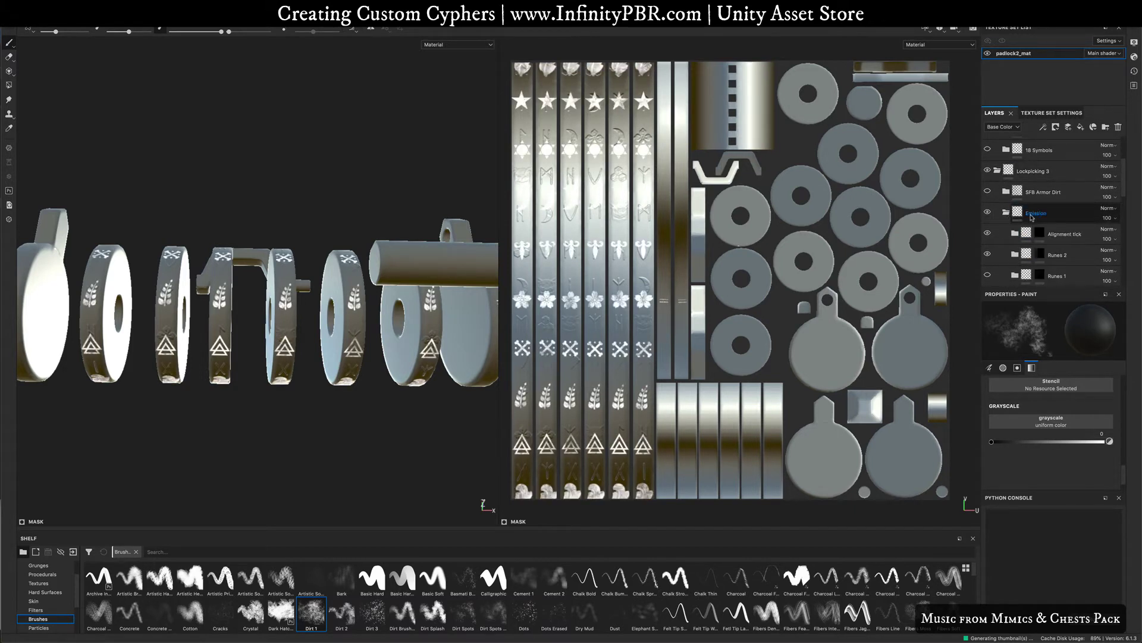
pyautogui.scroll(-2, 1035, 217)
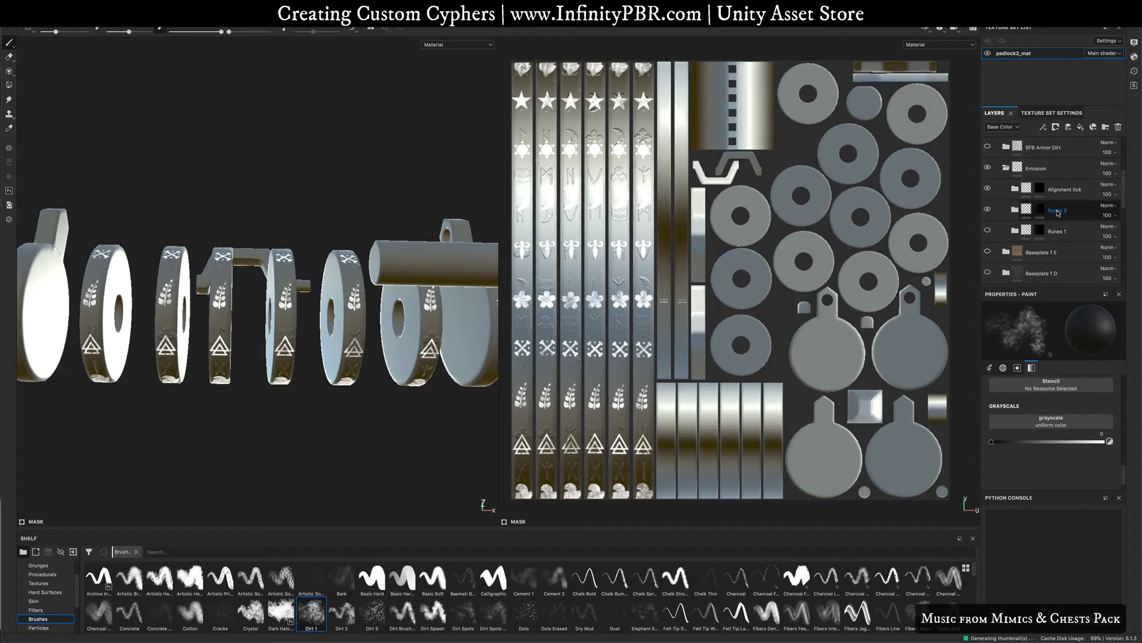
# Duplicate the Runes 2 emission layer, rename the copy "Runes 3 (12)" and hide Runes 2
pyautogui.rightClick(1058, 213)
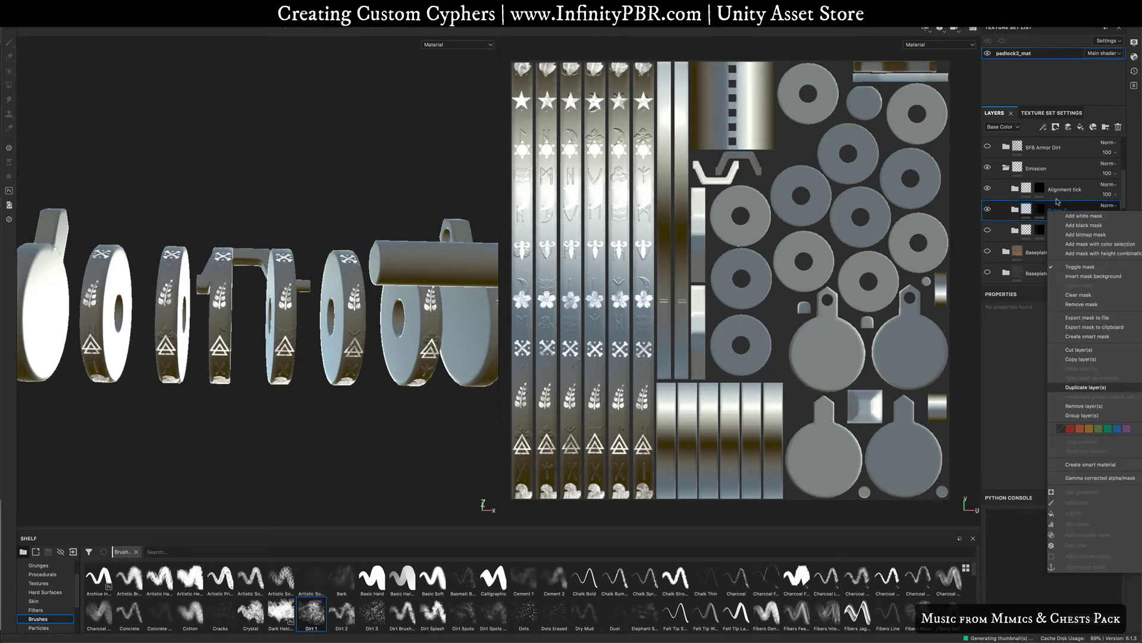
pyautogui.doubleClick(1063, 213)
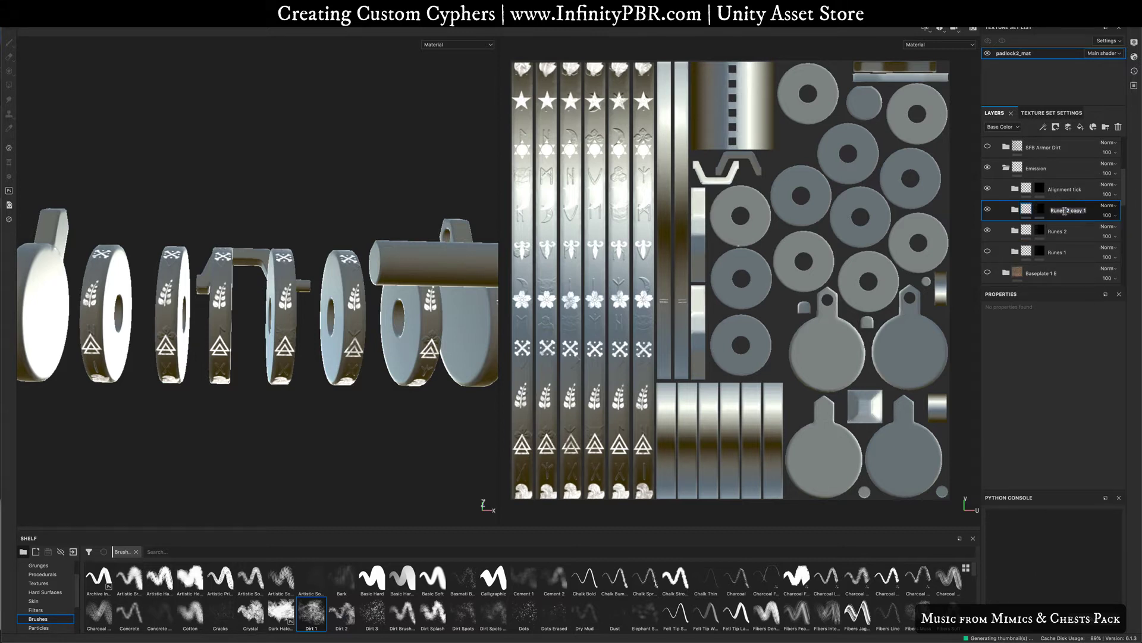
pyautogui.click(1067, 210)
pyautogui.doubleClick(1066, 210)
pyautogui.write('3 (12)')
pyautogui.click(989, 231)
# Paste the copied damaged symbols mask into the mask of the Runes 3 (12) emission layer
pyautogui.rightClick(1040, 210)
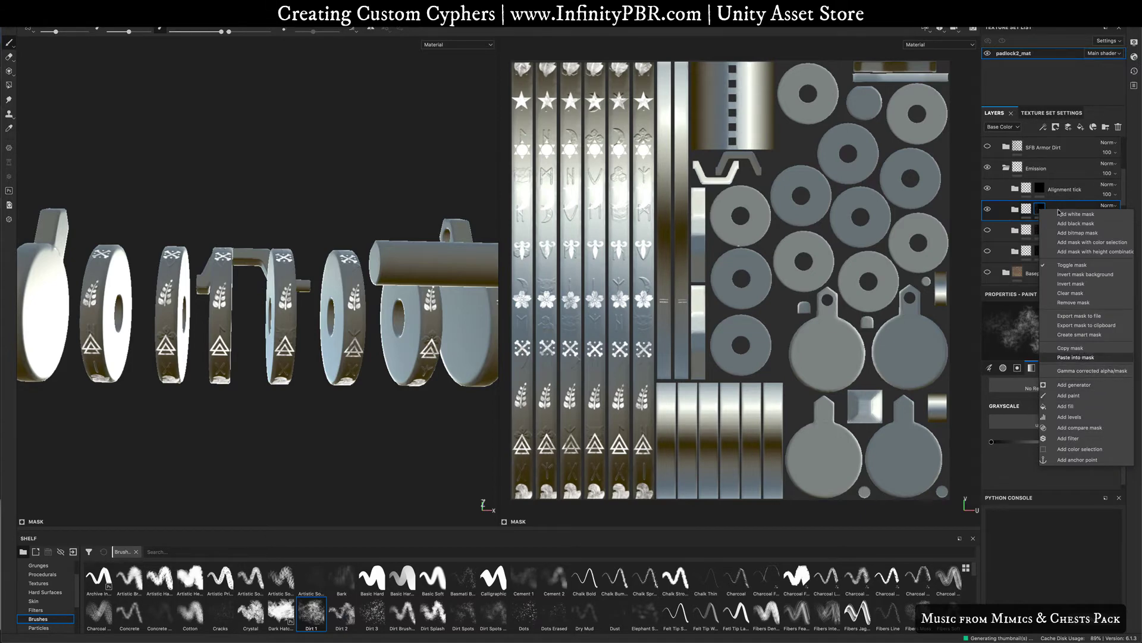
pyautogui.click(1077, 357)
pyautogui.keyDown('alt'); pyautogui.moveTo(333, 315); pyautogui.dragTo(279, 356); pyautogui.keyUp('alt')
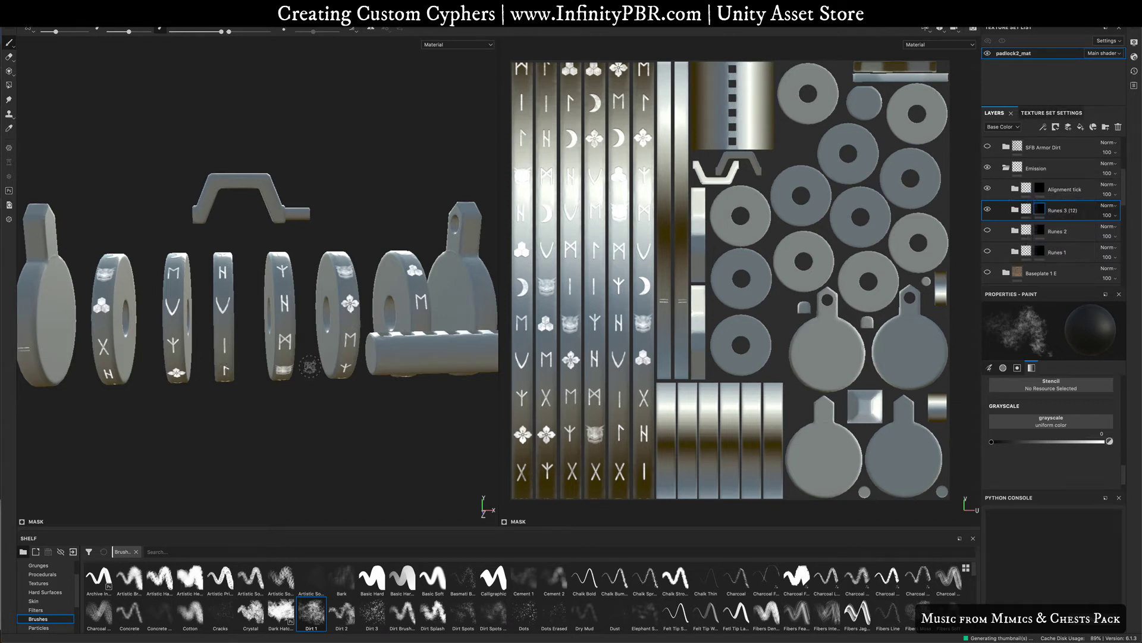
# Remove the baked normal map from the mesh maps in the padlock2_mat texture set settings
pyautogui.scroll(3, 1026, 183)
pyautogui.scroll(2, 1026, 182)
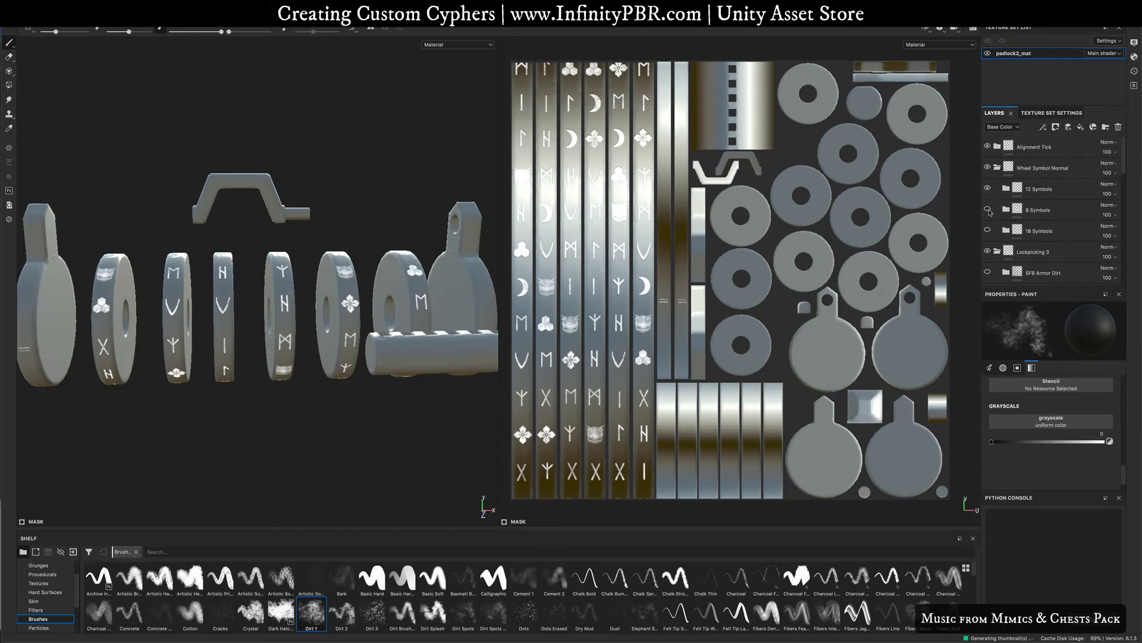
pyautogui.click(1052, 112)
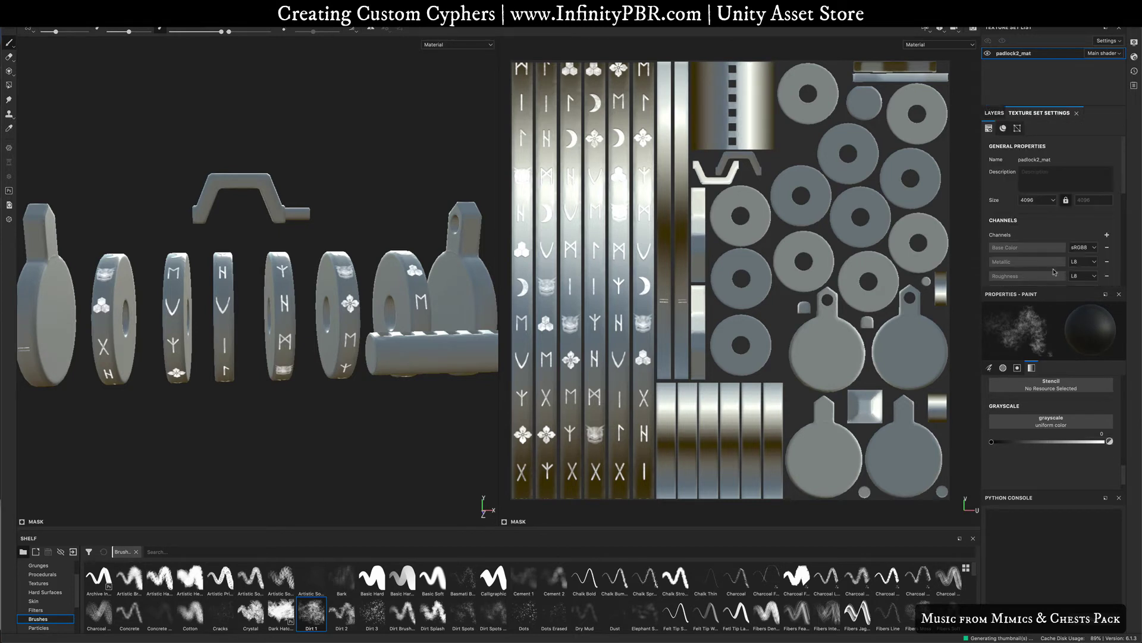
pyautogui.scroll(-5, 1070, 221)
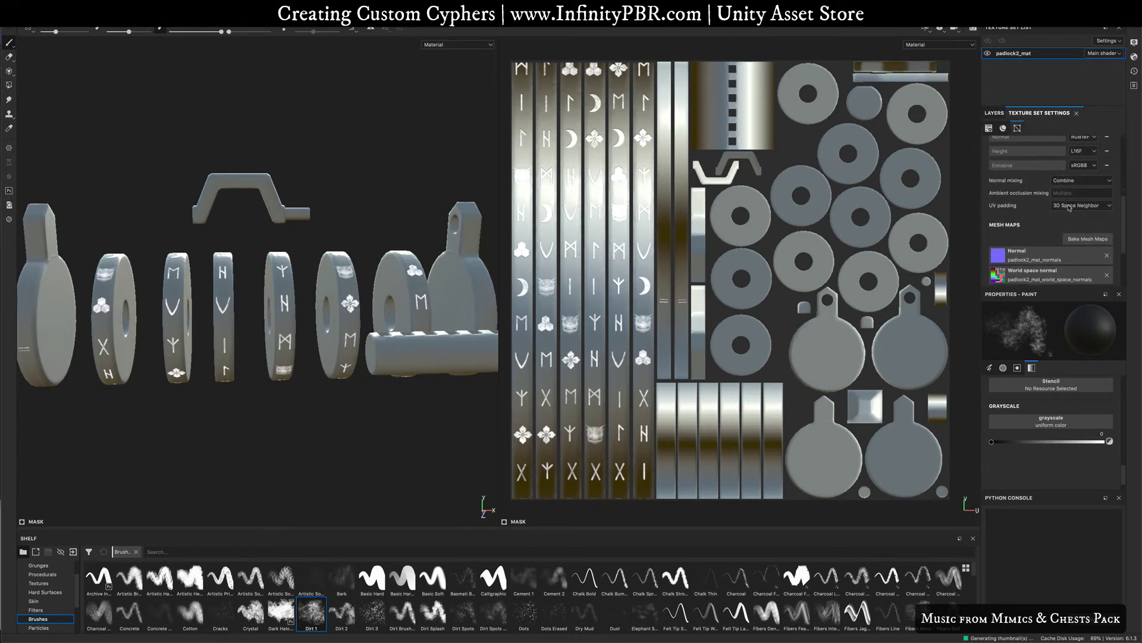
pyautogui.click(1106, 257)
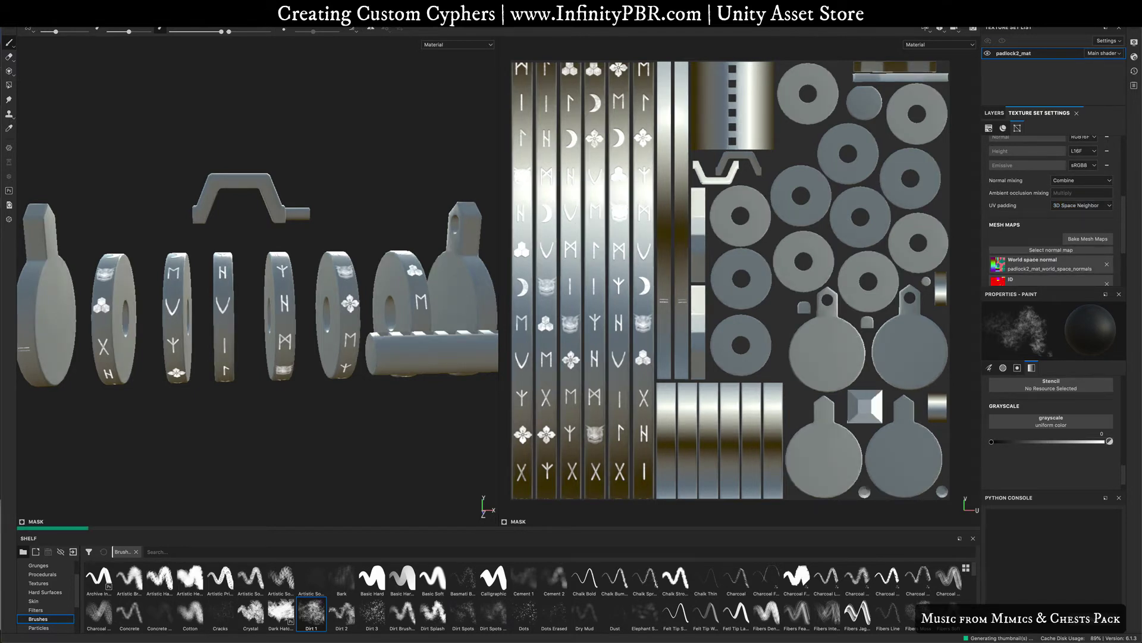
# Open the texture export settings and set the output directory to a new folder named NormalDetailExport3 inside Exports
pyautogui.hotkey('ctrl', 'shift', 'e')
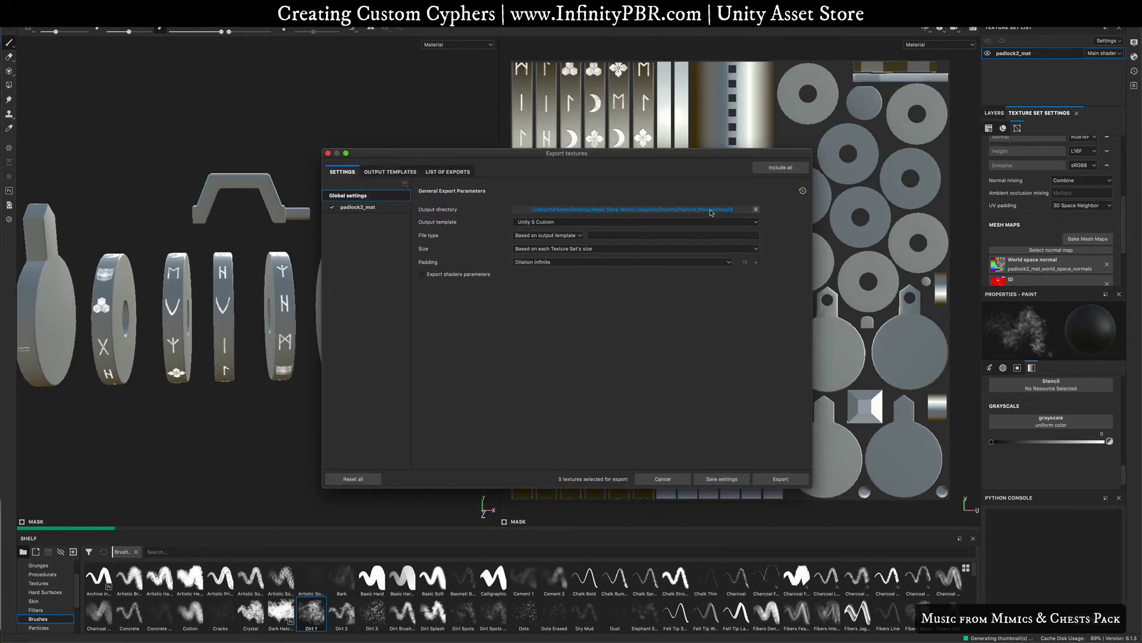
pyautogui.click(623, 210)
pyautogui.click(564, 187)
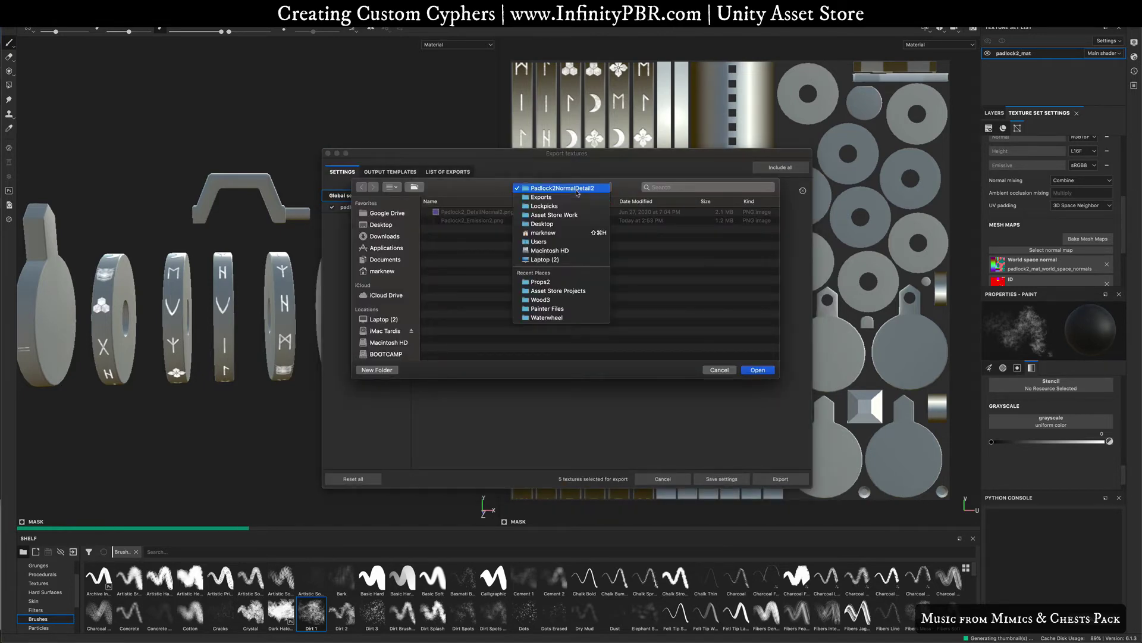
pyautogui.click(556, 196)
pyautogui.click(383, 370)
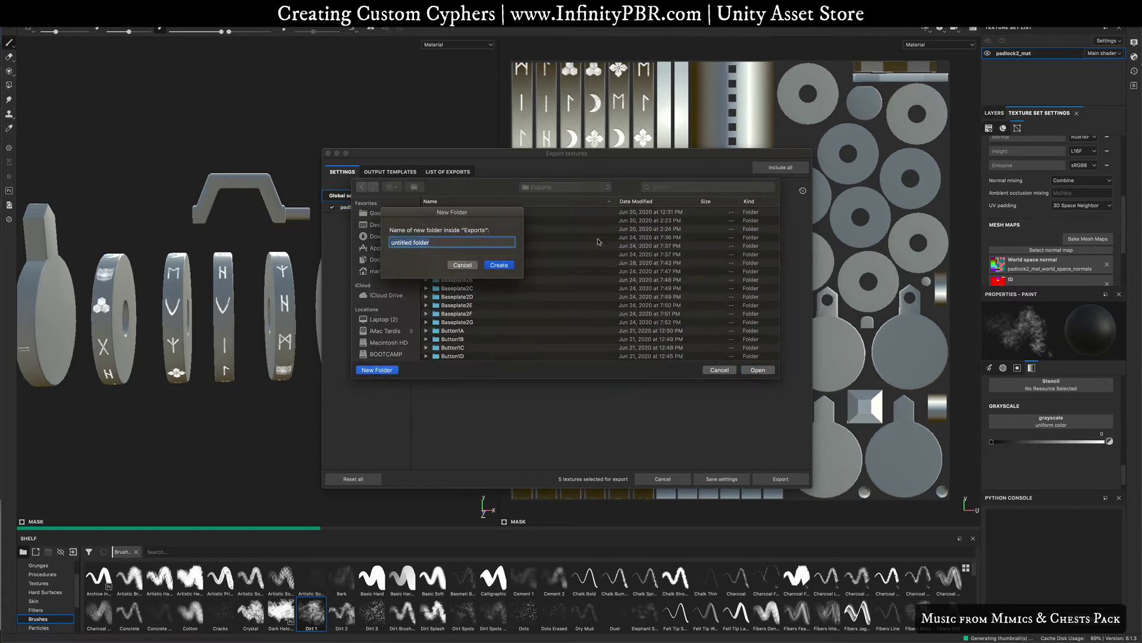
pyautogui.write('NormalDetailExport3')
pyautogui.press('Return')
pyautogui.click(753, 370)
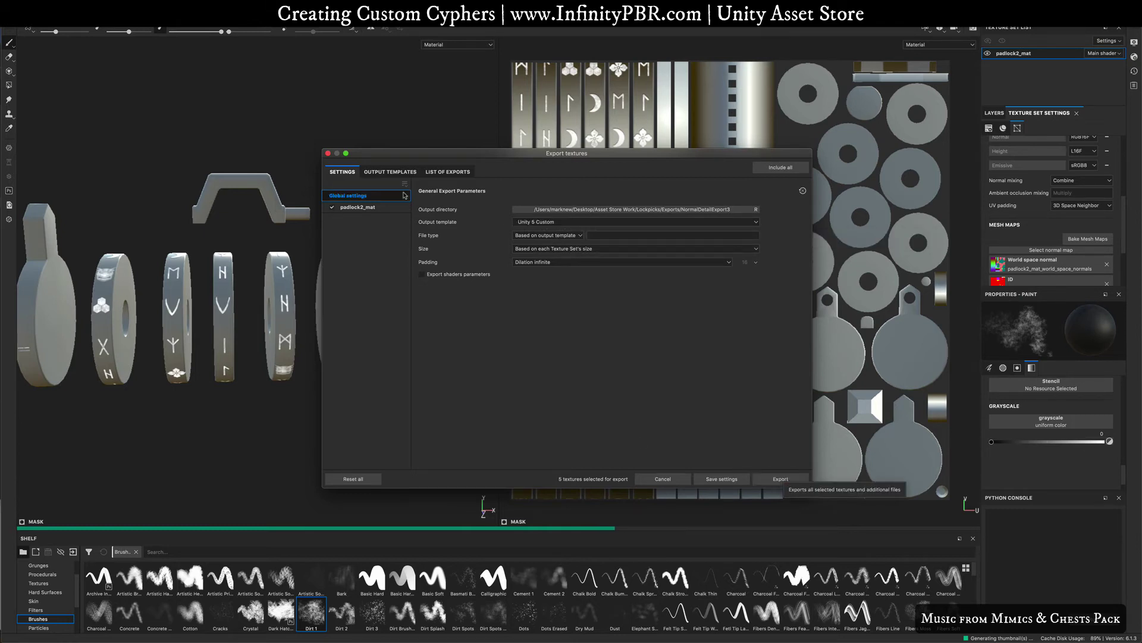
# Export the padlock2_mat textures, close the export window and undo the removal of the normal mesh map
pyautogui.click(781, 478)
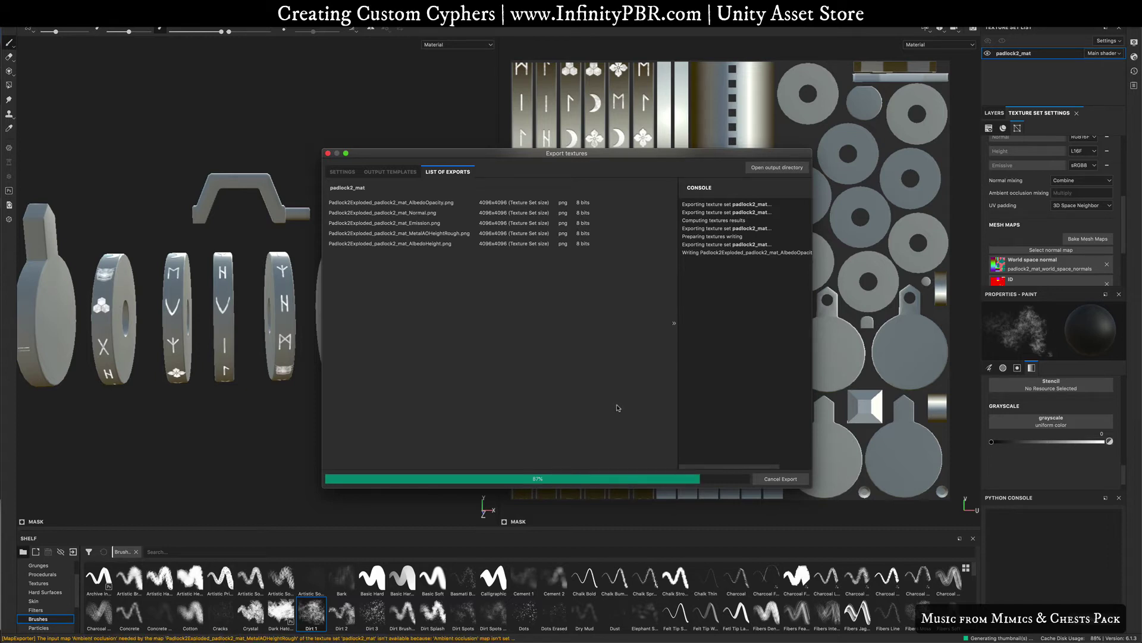
pyautogui.click(327, 154)
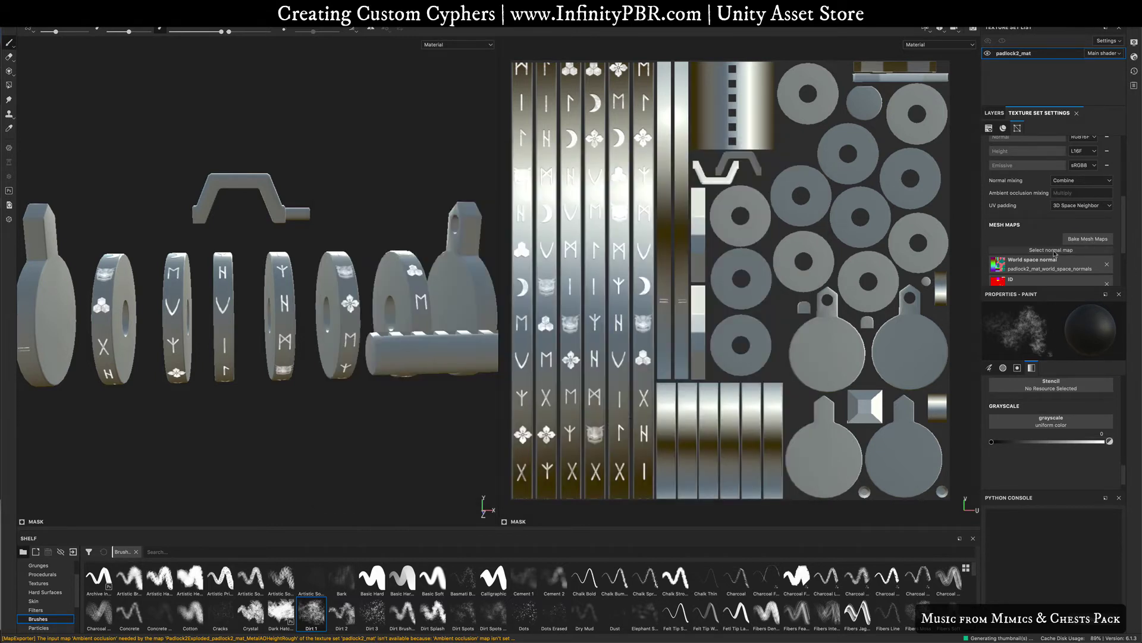
pyautogui.press('super')
pyautogui.press('super+z')
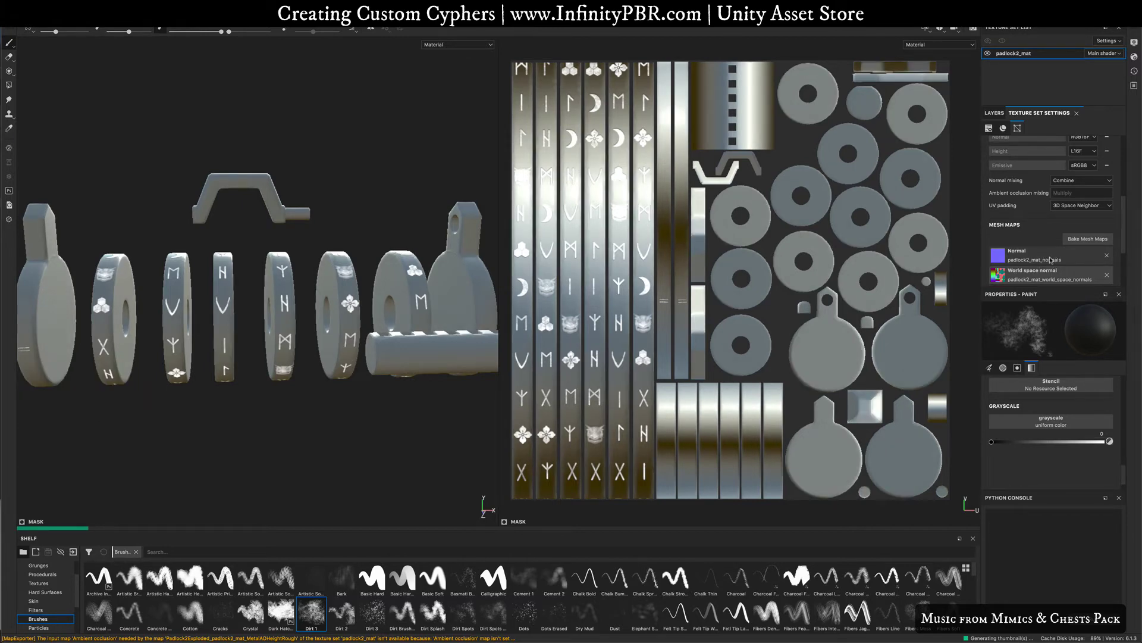
# Switch to Finder, close the file search window and rename a normal detail export folder with the Cypher prefix
pyautogui.click(205, 625)
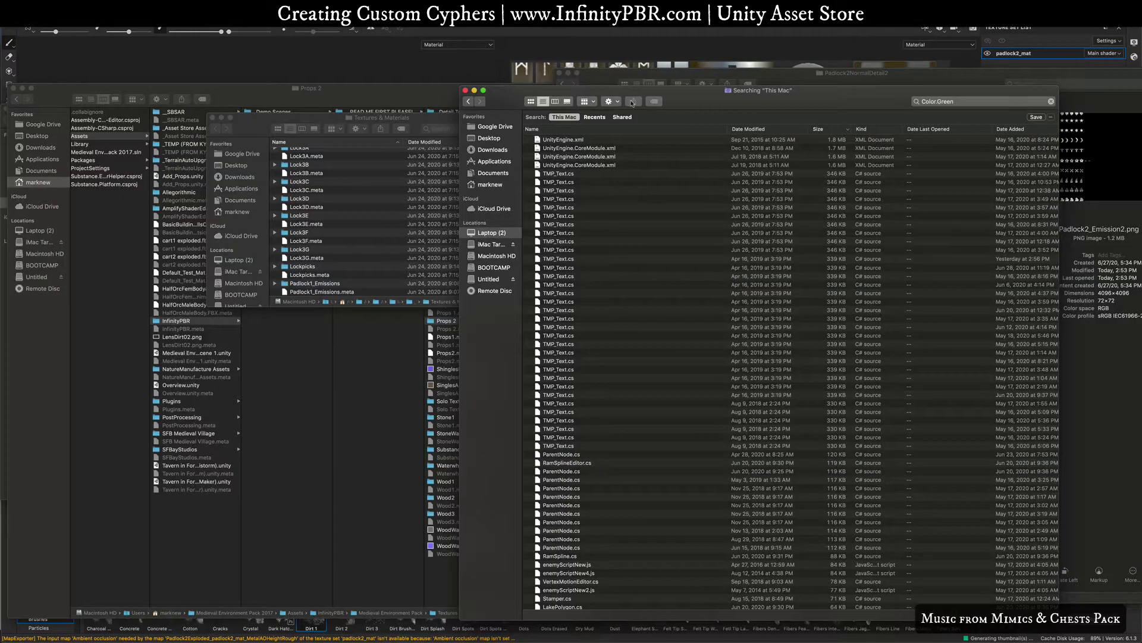
pyautogui.press('super+w')
pyautogui.moveTo(731, 73); pyautogui.dragTo(619, 76)
pyautogui.click(800, 443)
pyautogui.press('Return')
pyautogui.write('Cypher')
pyautogui.press('Return')
# Rename the padlock texture folders in Exports as CypherA, CypherB, CypherD and CypherE
pyautogui.click(791, 524)
pyautogui.press('Return')
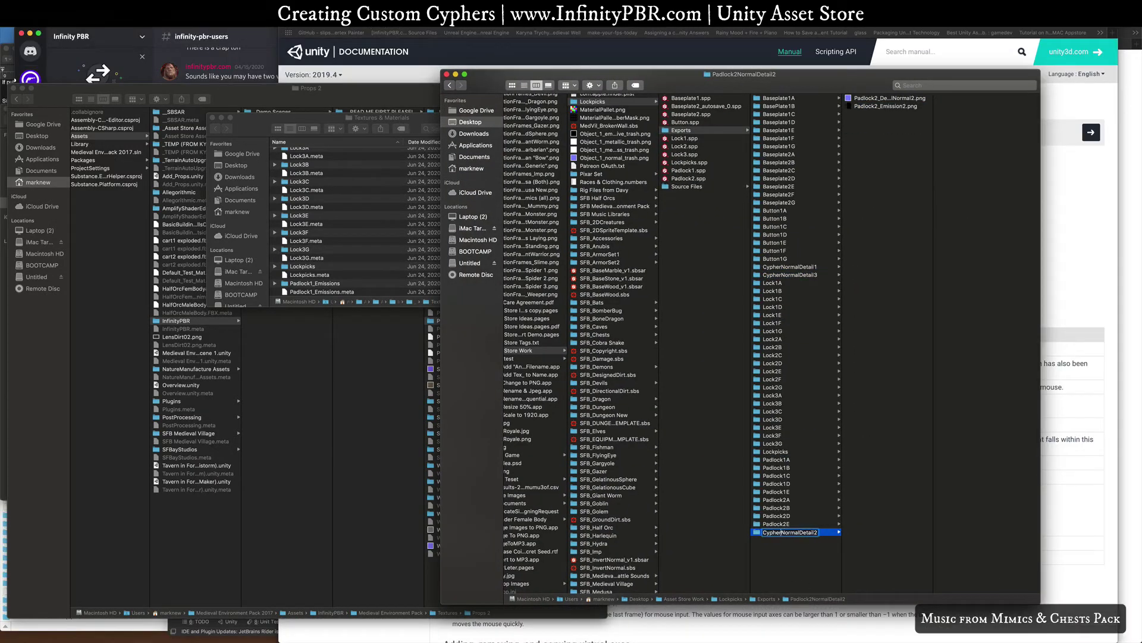
pyautogui.click(792, 510)
pyautogui.press('Return')
pyautogui.write('CypherA')
pyautogui.press('Return')
pyautogui.click(800, 516)
pyautogui.press('Return')
pyautogui.write('CypherB')
# Rename the Padlock2_Emission2.png file in the CypherNormalDetail2 folder as Cypher_Emission1.png
pyautogui.press('Return')
pyautogui.click(786, 524)
pyautogui.press('Return')
pyautogui.write('CypherD')
pyautogui.press('Return')
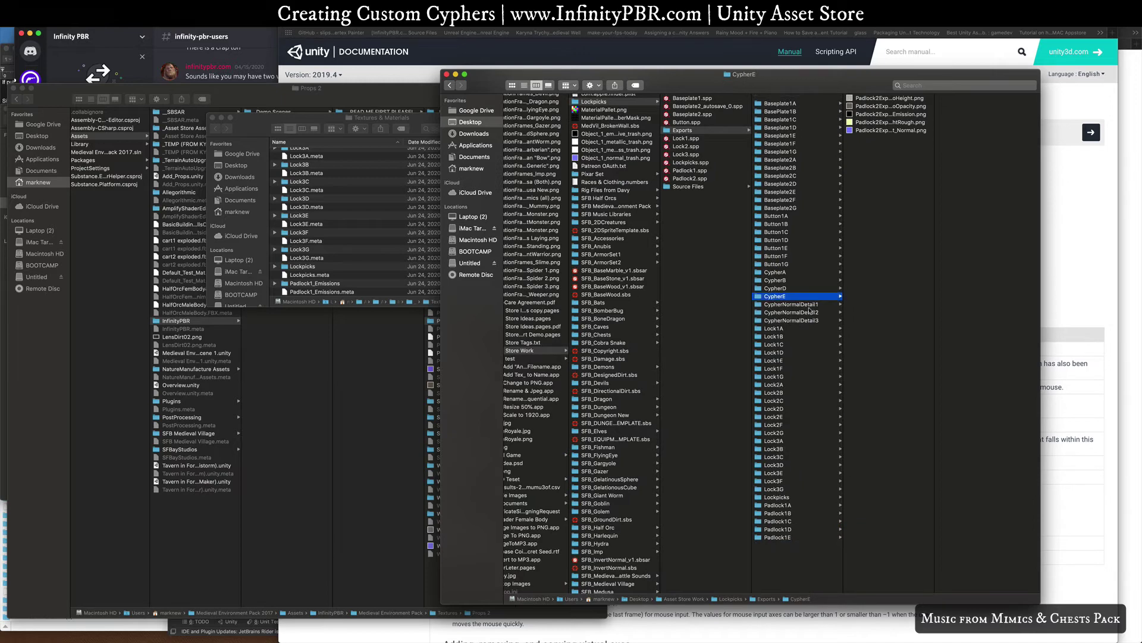
pyautogui.click(791, 308)
pyautogui.click(880, 106)
pyautogui.press('Return')
pyautogui.write('Cypher_Emission1.pnpng')
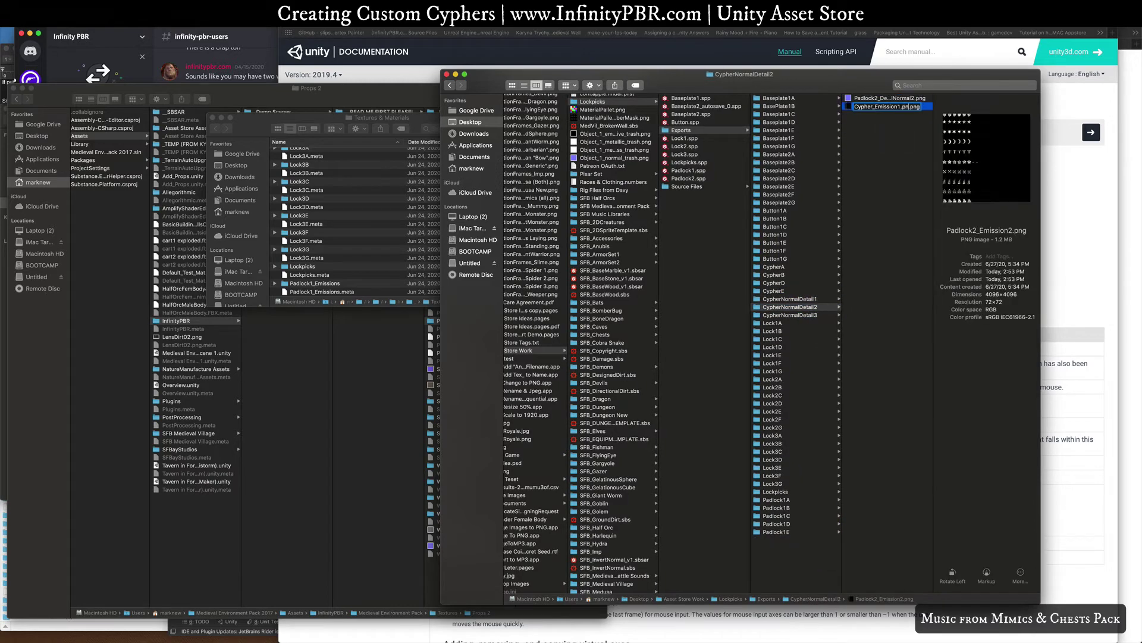
# Tidy the texture files in the CypherNormalDetail folders, naming those in the third Cypher_DetailNormal3.png and Cypher_Emission3.png
pyautogui.press('Return')
pyautogui.click(790, 316)
pyautogui.click(886, 98)
pyautogui.click(887, 106)
pyautogui.press('Return')
pyautogui.click(887, 98)
pyautogui.click(791, 299)
pyautogui.click(883, 107)
pyautogui.click(790, 307)
pyautogui.click(883, 106)
pyautogui.click(790, 315)
pyautogui.click(883, 106)
pyautogui.press('Return')
pyautogui.write('Cypher_DetailNormal3')
pyautogui.click(879, 107)
# Preview the Cypher_Emission3.png and Cypher_DetailNormal3.png textures at large size to check the exported symbols
pyautogui.press('space')
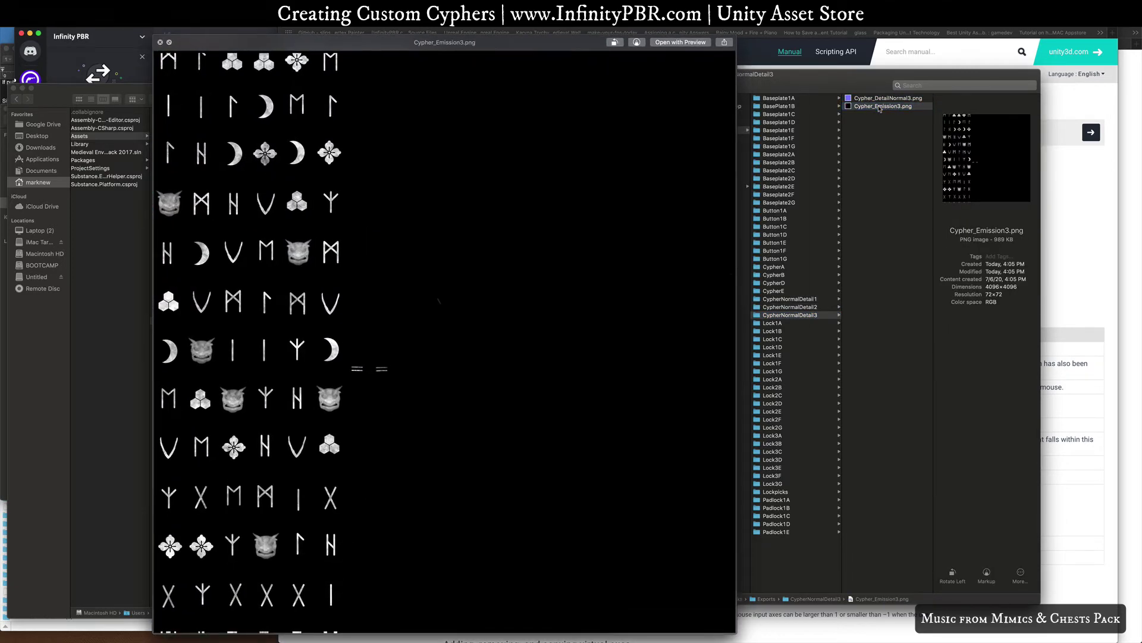
pyautogui.press('Up')
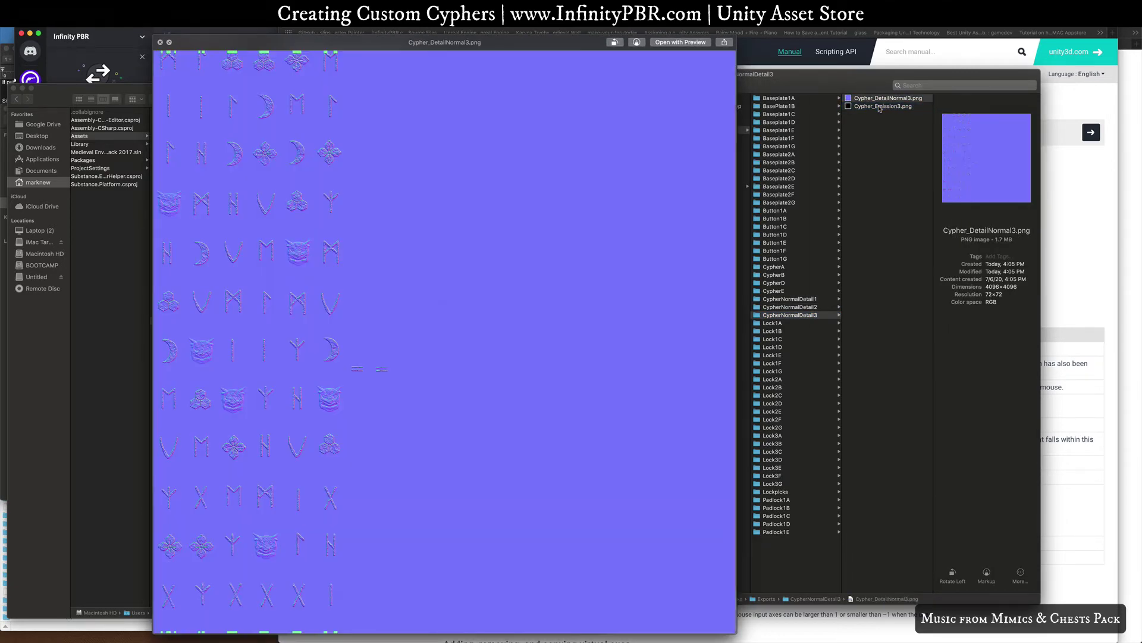
pyautogui.press('Down')
pyautogui.press('Up')
pyautogui.press('space')
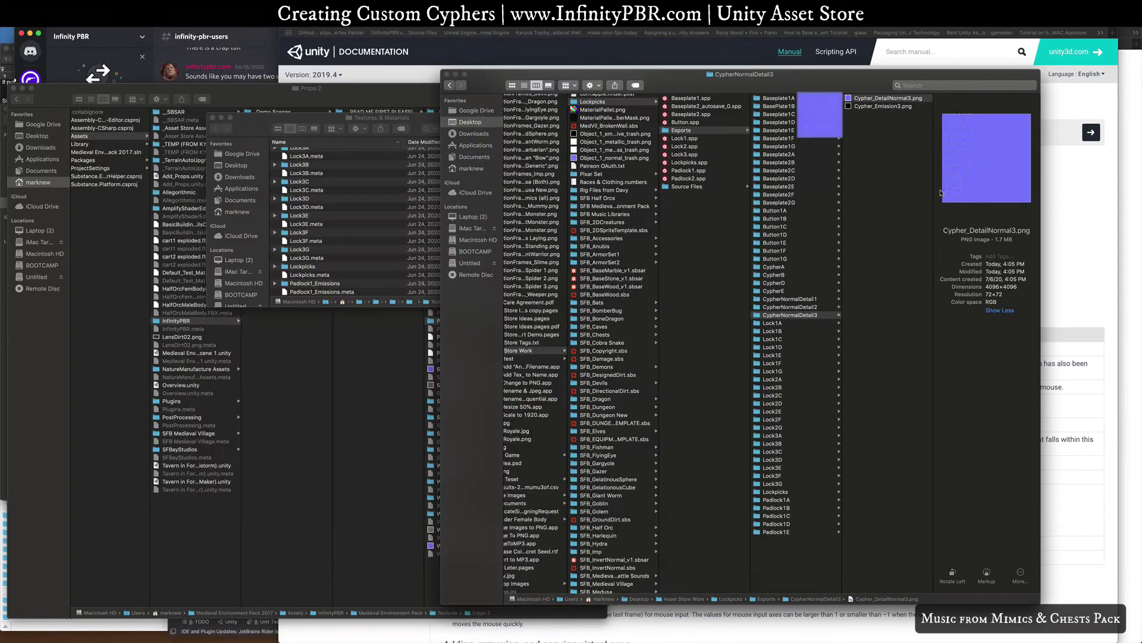
# Copy the CypherNormalDetail3 folder from Exports into the Unity project's Textures & Materials folder
pyautogui.click(346, 181)
pyautogui.scroll(-5, 347, 183)
pyautogui.scroll(1, 347, 184)
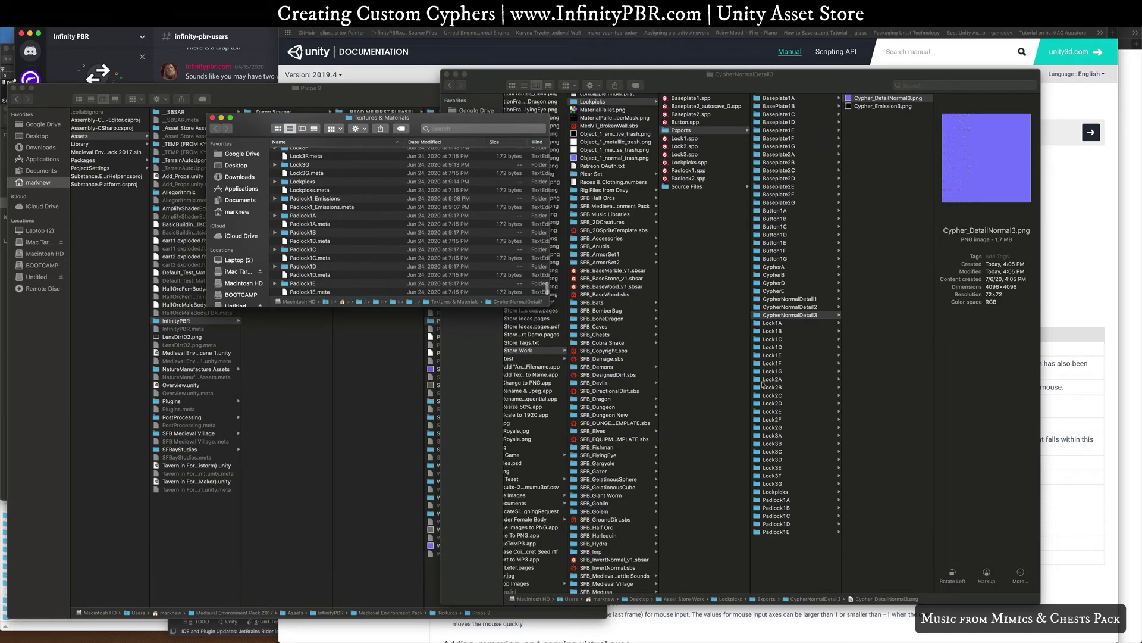
pyautogui.moveTo(797, 316); pyautogui.dragTo(332, 277)
pyautogui.scroll(10, 361, 184)
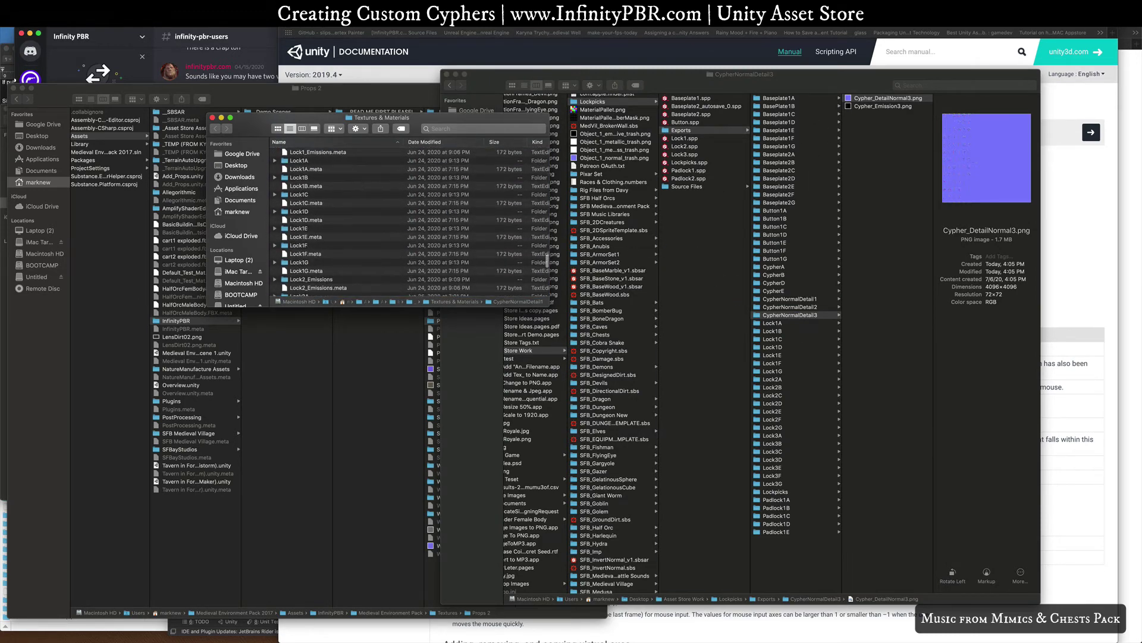
# Switch to Unity, set the texture type of Cypher_DetailNormal3 to Normal map and apply the import settings
pyautogui.click(356, 630)
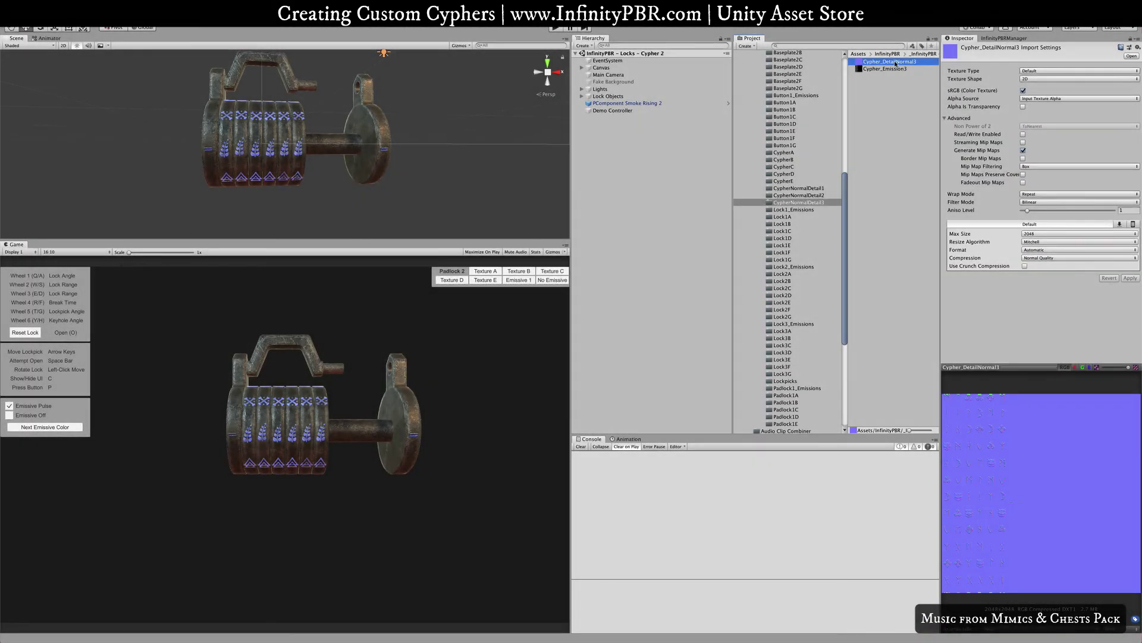
pyautogui.click(1078, 71)
pyautogui.click(1048, 78)
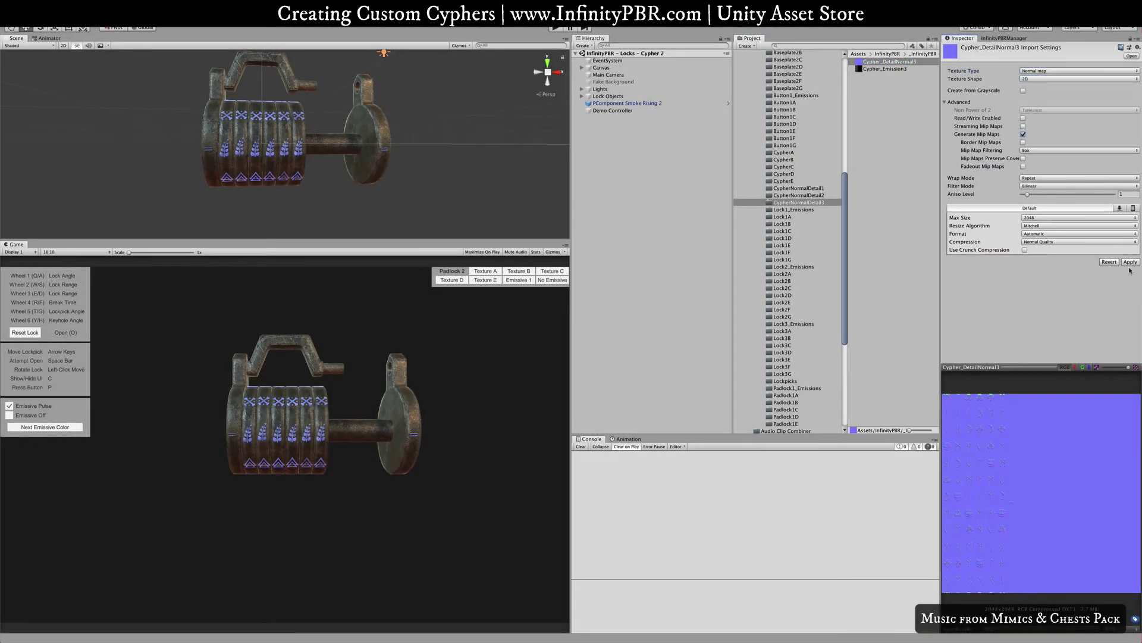
pyautogui.click(1130, 263)
# Set the max size of Cypher_DetailNormal3 and Cypher_Emission3 to 4096, apply it and check the emission texture's import settings
pyautogui.keyDown('shift'); pyautogui.click(882, 69); pyautogui.keyUp('shift')
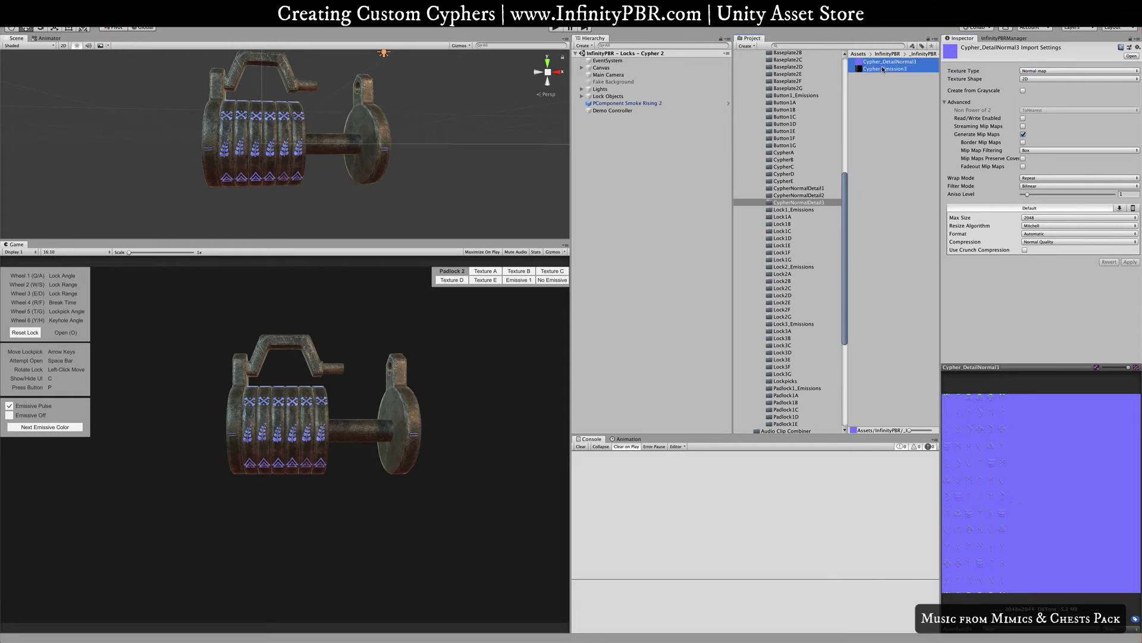
pyautogui.click(1065, 218)
pyautogui.click(1065, 227)
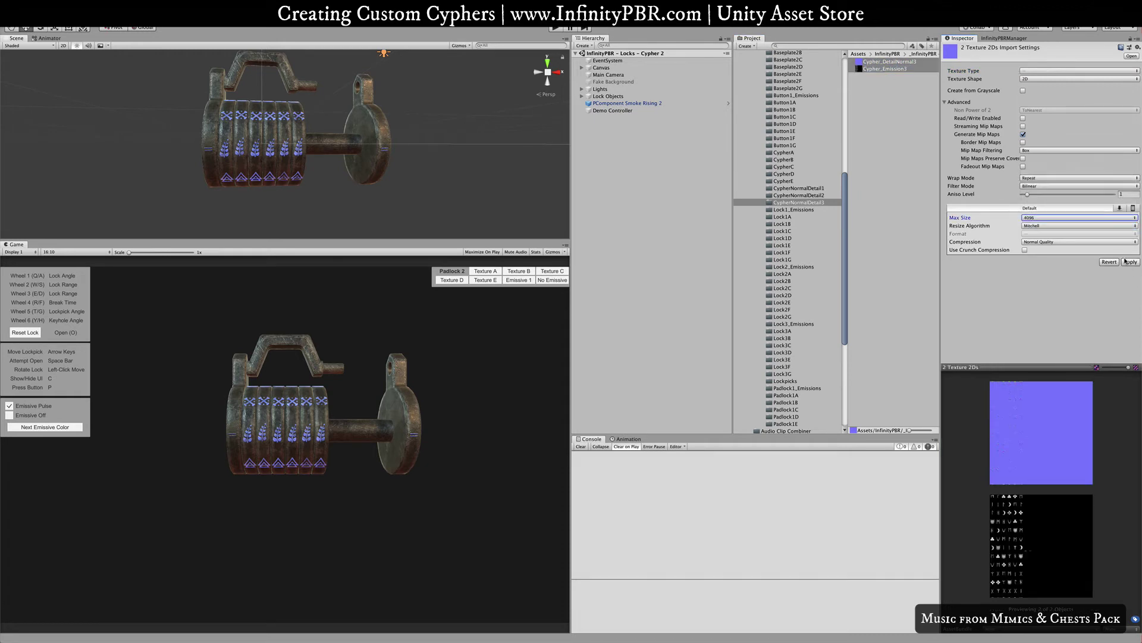
pyautogui.click(1127, 261)
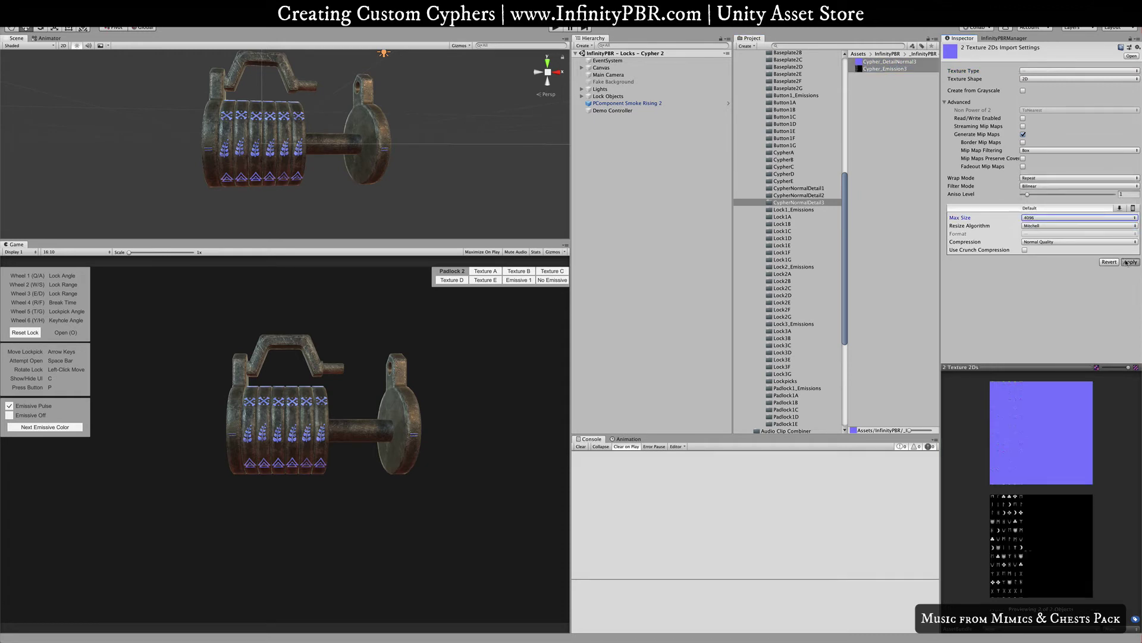
pyautogui.click(821, 196)
pyautogui.press('Down')
pyautogui.click(871, 69)
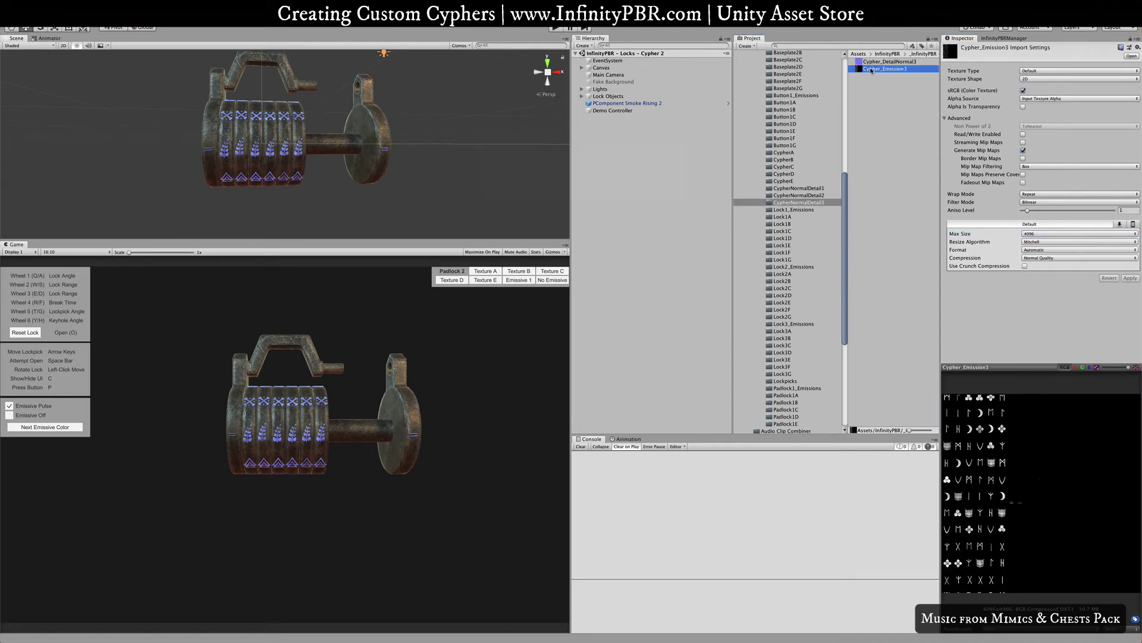
# Rename the "_Cypher - 10 Spots" folder in Textures & Materials as "_Cypher - 9 Spots"
pyautogui.scroll(10, 789, 153)
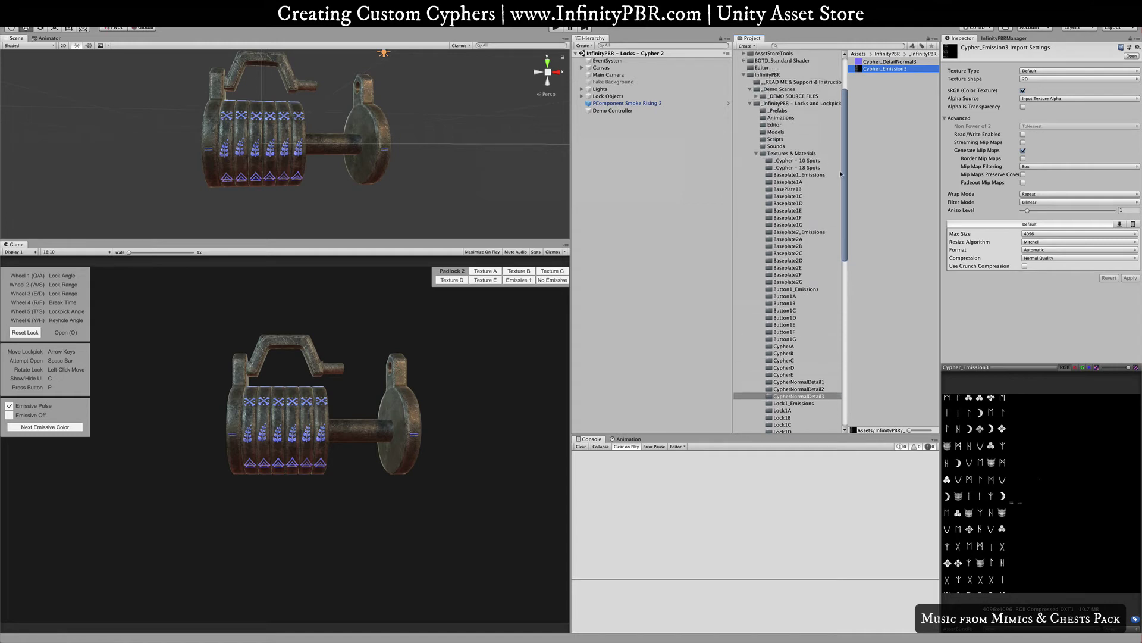
pyautogui.click(806, 161)
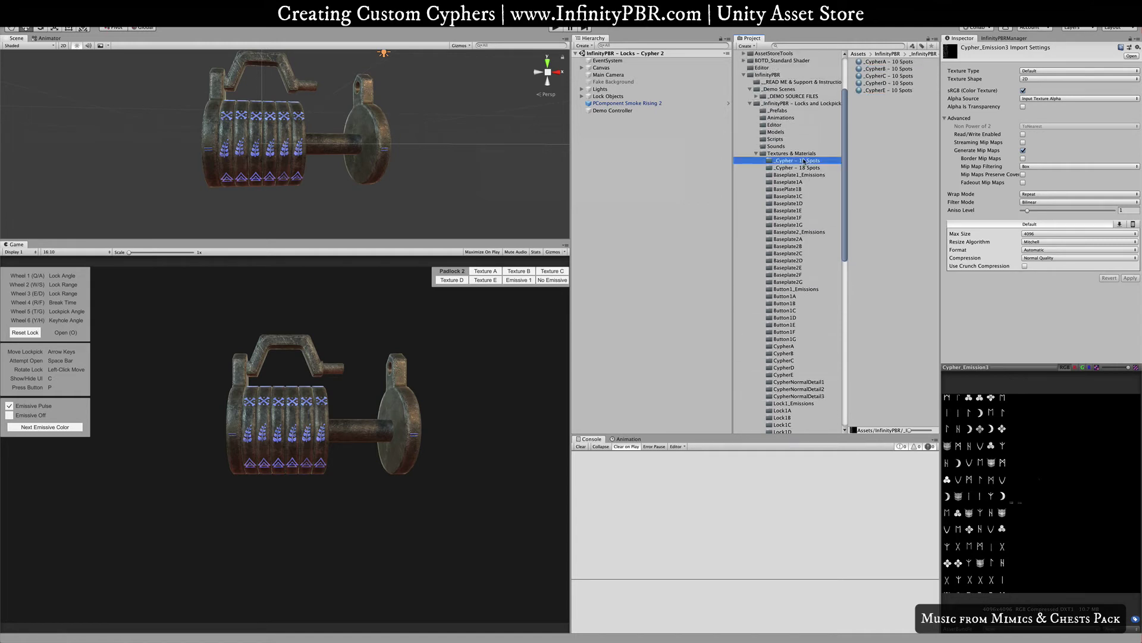
pyautogui.click(806, 161)
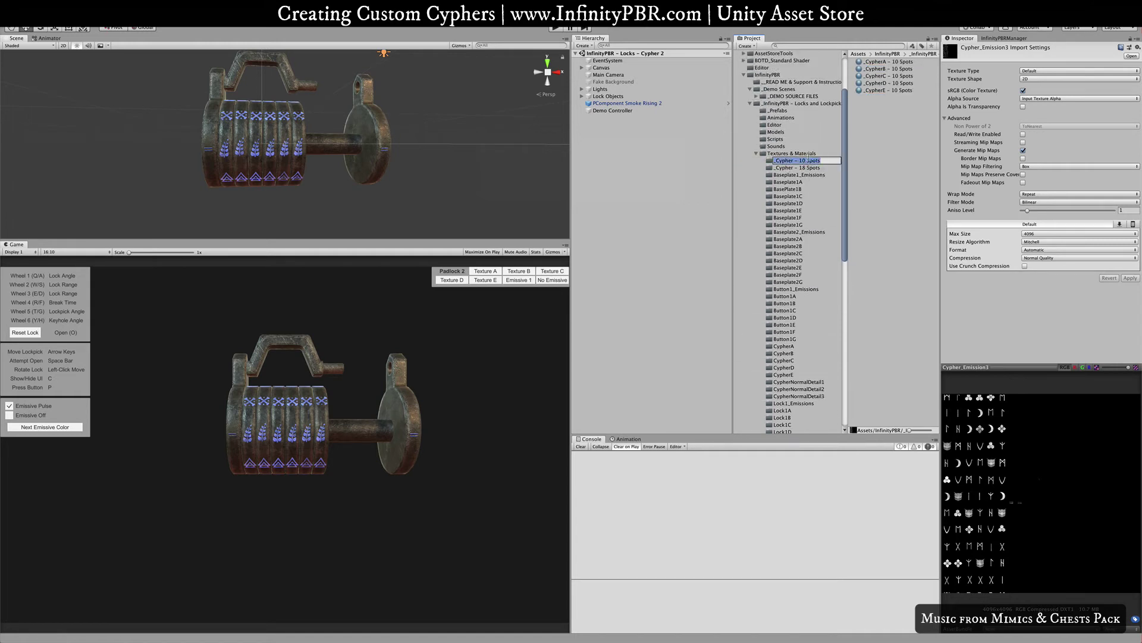
pyautogui.press('Right')
pyautogui.press('Left')
pyautogui.press('BackSpace')
pyautogui.press('BackSpace')
pyautogui.write('9')
pyautogui.press('Return')
# Duplicate the "_Cypher - 18 Spots" folder and rename the copy "_Cypher - 12 Spots"
pyautogui.click(799, 168)
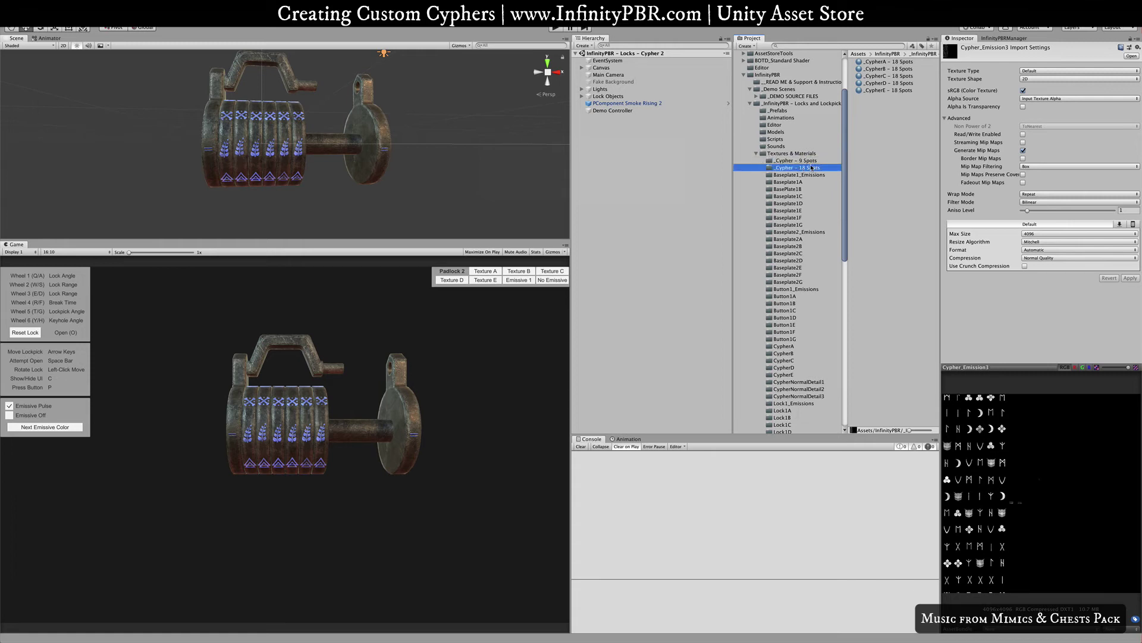
pyautogui.press('super+d')
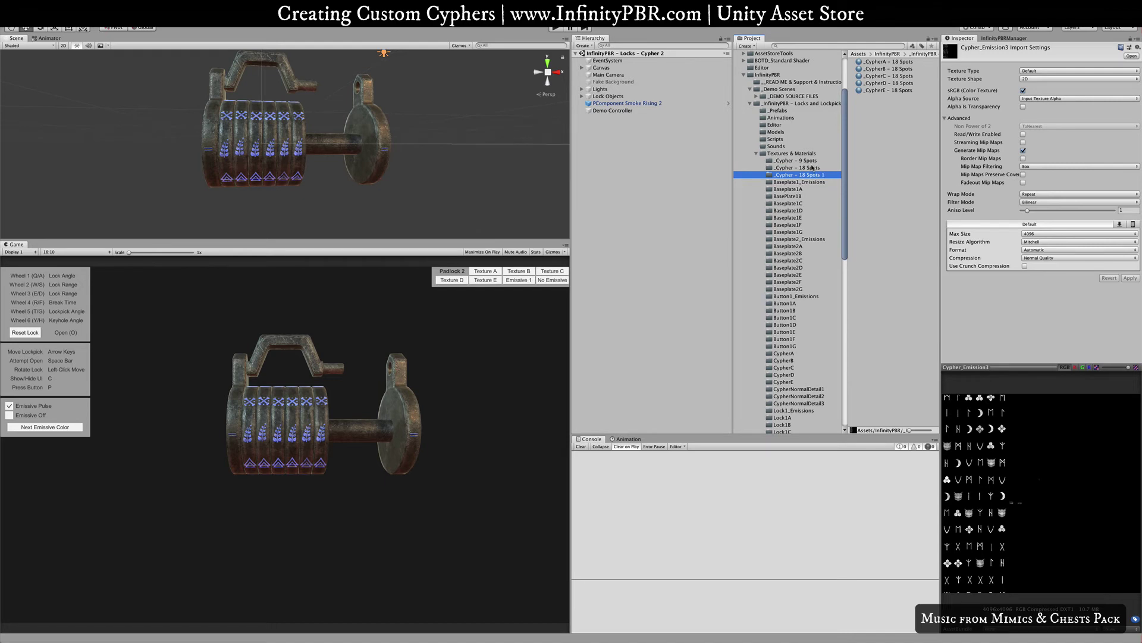
pyautogui.press('Return')
pyautogui.press('BackSpace')
pyautogui.press('BackSpace')
pyautogui.press('BackSpace')
pyautogui.press('BackSpace')
pyautogui.press('BackSpace')
pyautogui.write('2 Spots')
pyautogui.press('Return')
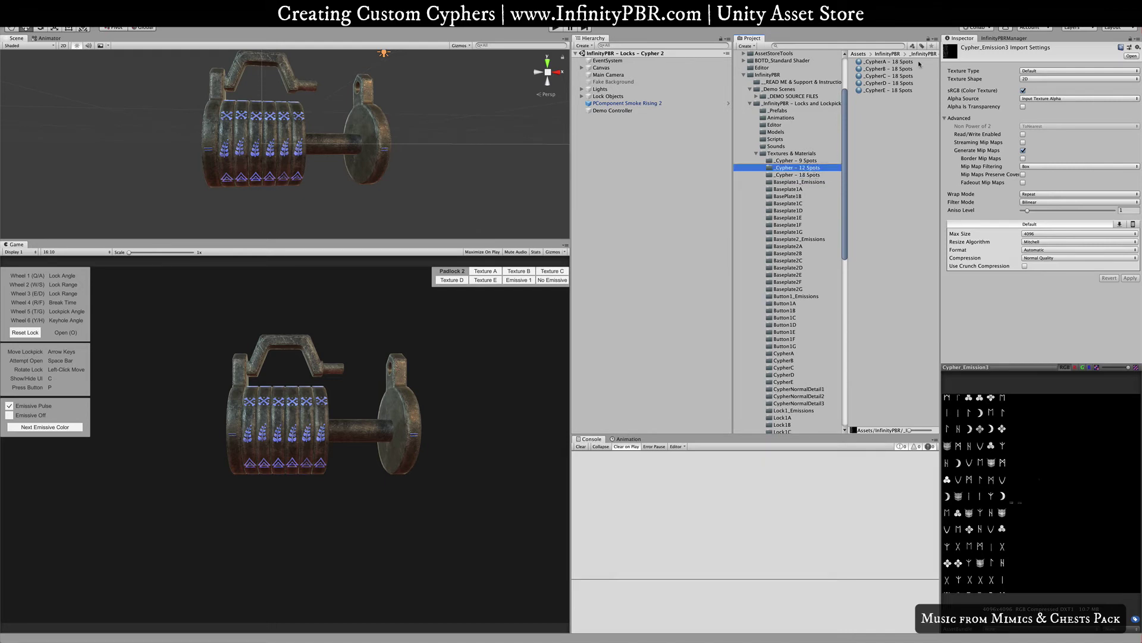
# Rename the copied materials to "12 Spots" and assign Cypher_Emission3 and Cypher_DetailNormal3 to _CypherA's emission and secondary normal map
pyautogui.click(902, 62)
pyautogui.press('Return')
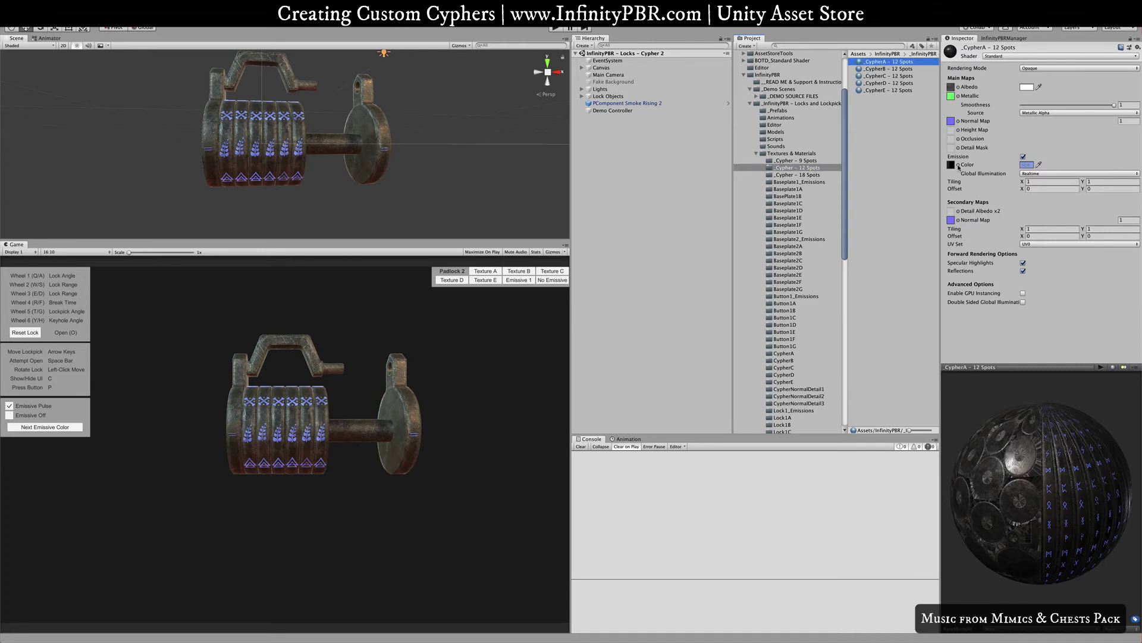
pyautogui.click(958, 165)
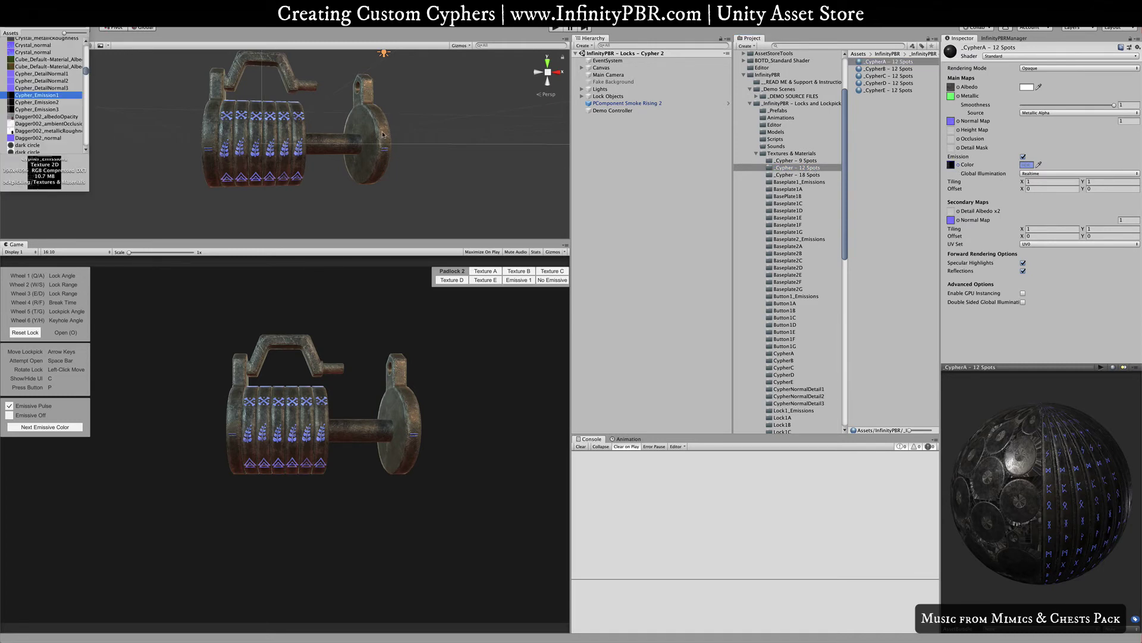
pyautogui.click(32, 109)
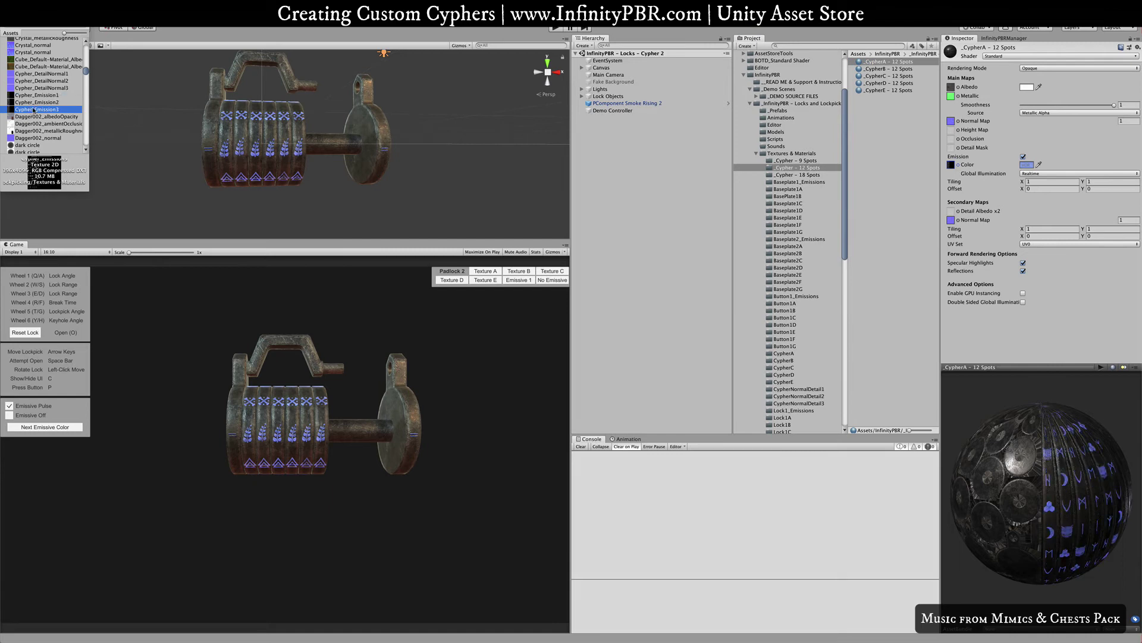
pyautogui.click(958, 220)
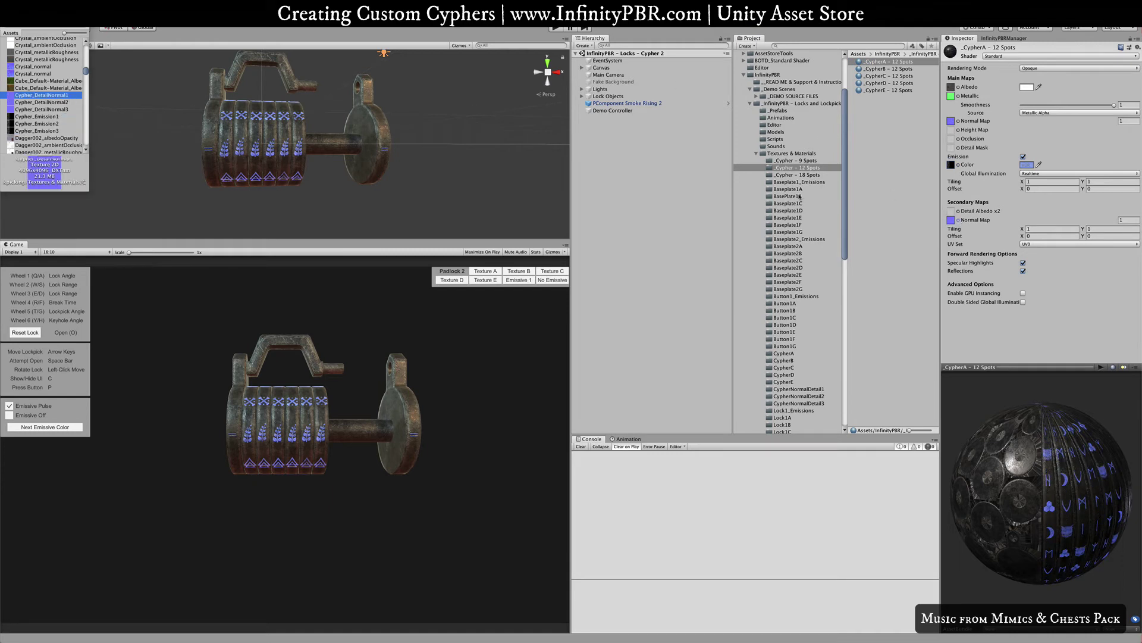
pyautogui.click(45, 109)
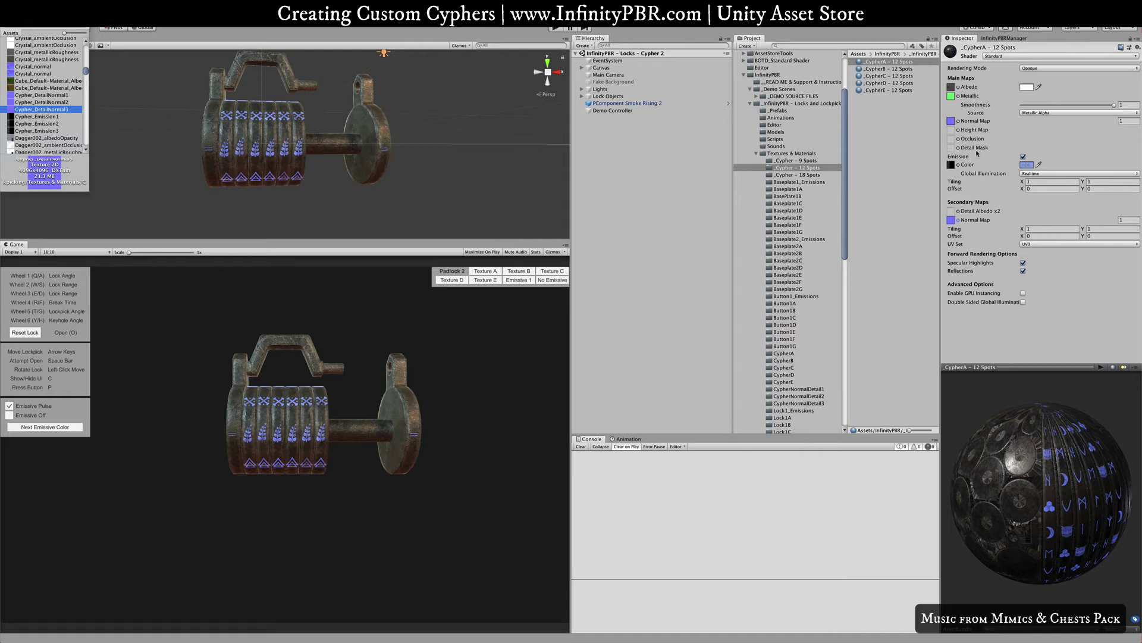
# Assign Cypher_Emission3 and Cypher_DetailNormal3 as emission and secondary normal map in the CypherB to CypherE 12 Spots materials
pyautogui.press('Down')
pyautogui.press('Down')
pyautogui.press('Down')
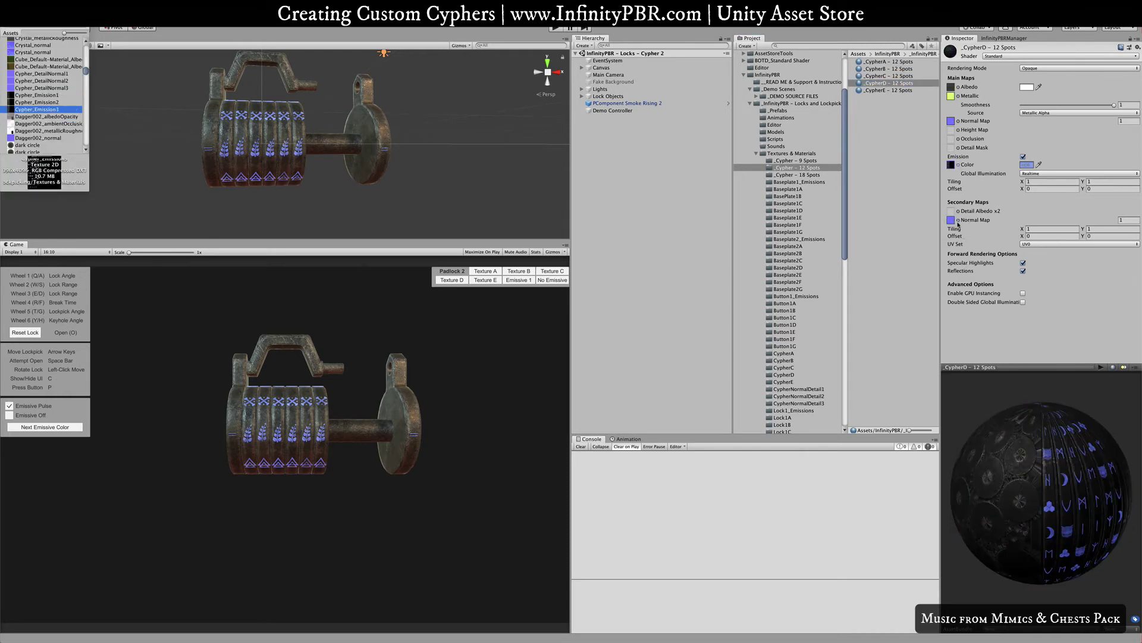
pyautogui.click(45, 109)
pyautogui.click(888, 90)
pyautogui.click(958, 219)
pyautogui.click(46, 110)
# Go through the CypherA to CypherE 12 Spots materials one by one and check their previews and assigned maps
pyautogui.click(888, 62)
pyautogui.click(887, 68)
pyautogui.press('Down')
pyautogui.press('Down')
pyautogui.press('Down')
pyautogui.press('Up')
pyautogui.press('Up')
pyautogui.press('Up')
pyautogui.press('Up')
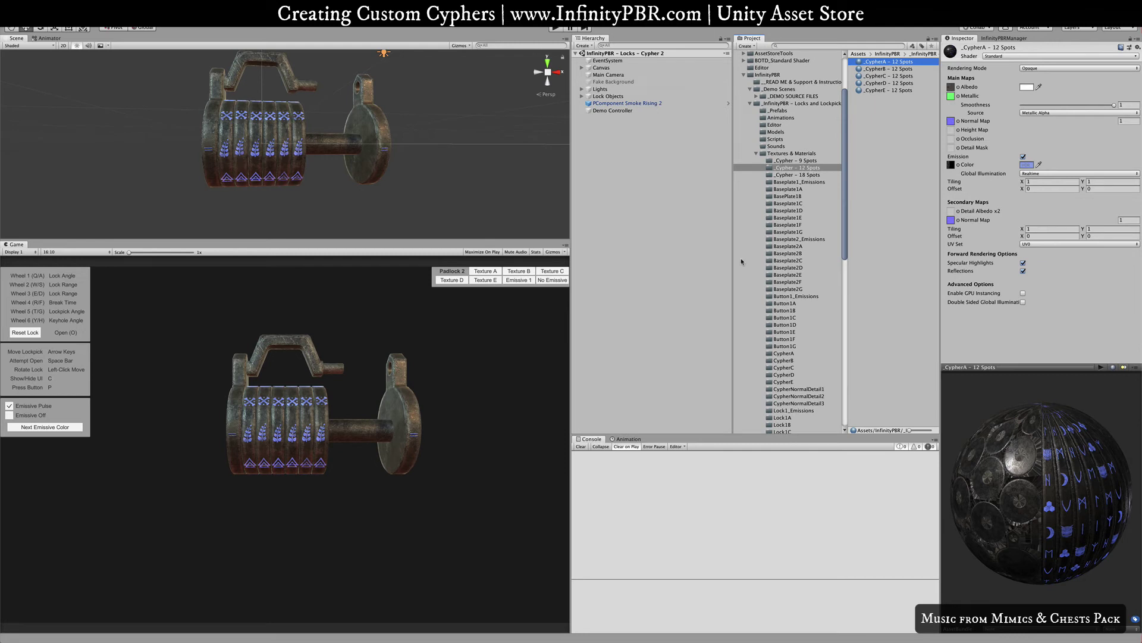
# Duplicate the "InfinityPBR - Locks - Cypher 2" demo scene, open the Cypher 3 copy and expand its Lock Objects
pyautogui.click(780, 89)
pyautogui.click(909, 76)
pyautogui.press('super+d')
pyautogui.doubleClick(910, 83)
pyautogui.click(582, 96)
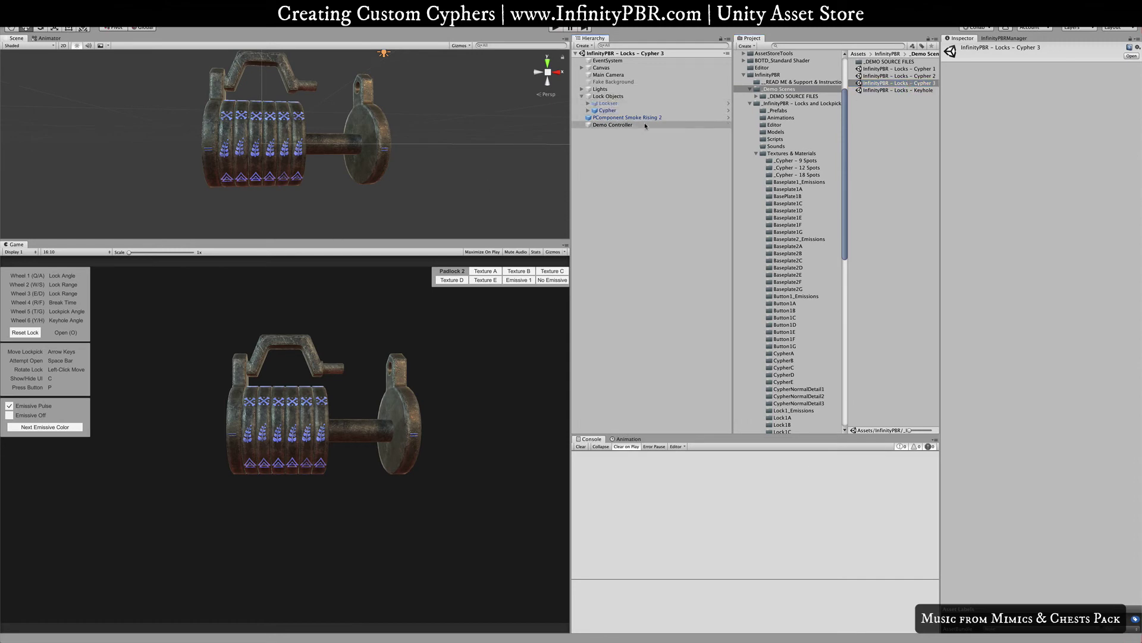
# Apply a 12 Spots cypher material to all parts of the Cypher object, from Padlock2EndL to Padlock2Wheel6
pyautogui.click(593, 111)
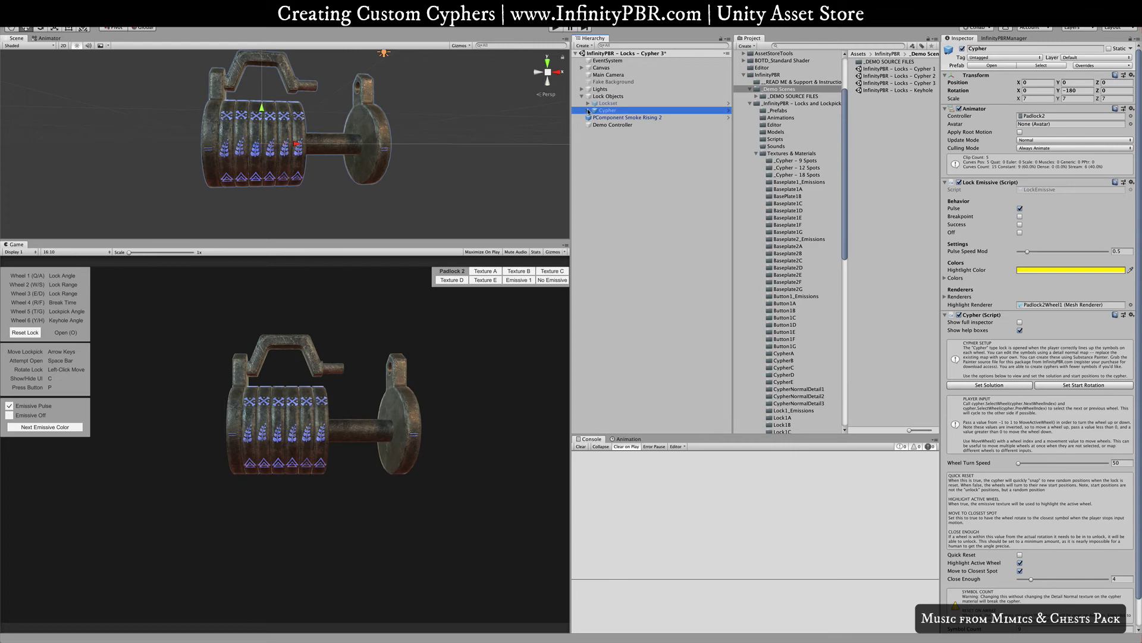
pyautogui.click(588, 111)
pyautogui.click(622, 117)
pyautogui.click(594, 125)
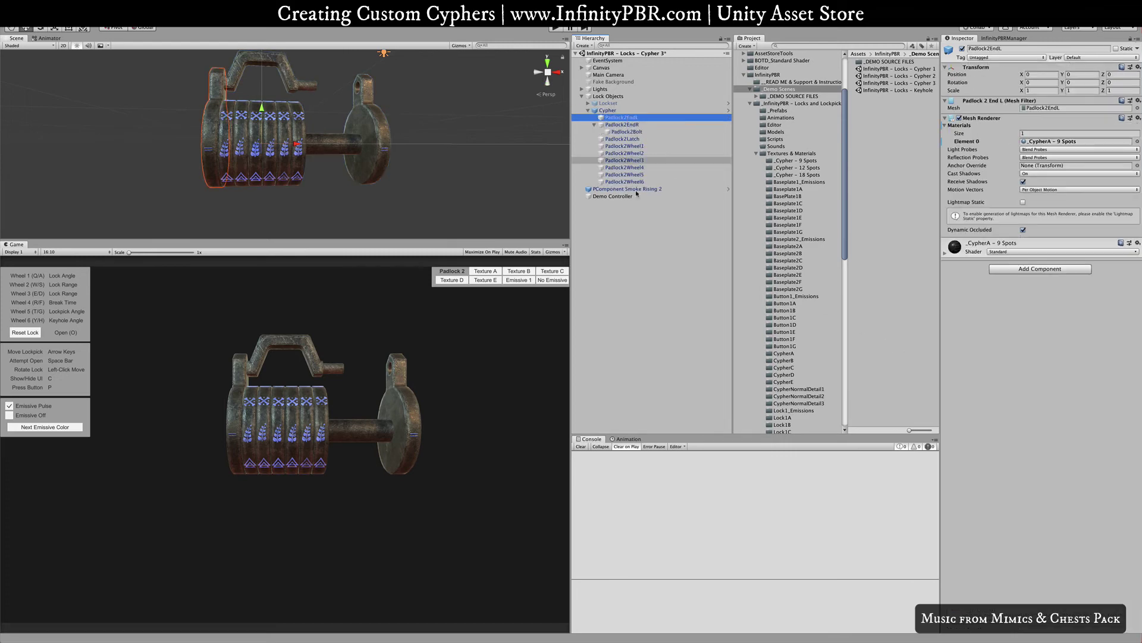
pyautogui.keyDown('shift'); pyautogui.click(625, 181); pyautogui.keyUp('shift')
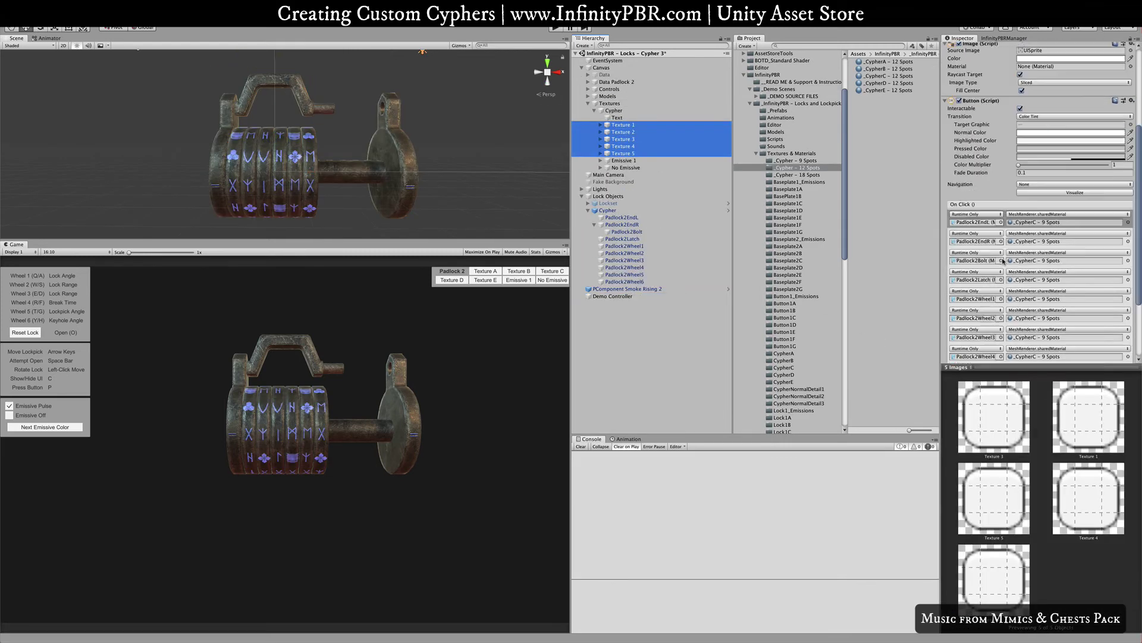
# Replace the 9 Spots materials with the matching 12 Spots ones in the On Click events of the Texture 1 to Texture 5 buttons
pyautogui.click(1128, 175)
pyautogui.press('Down')
pyautogui.click(640, 126)
pyautogui.click(1128, 175)
pyautogui.press('Down')
pyautogui.click(1128, 328)
pyautogui.press('Down')
pyautogui.click(1128, 349)
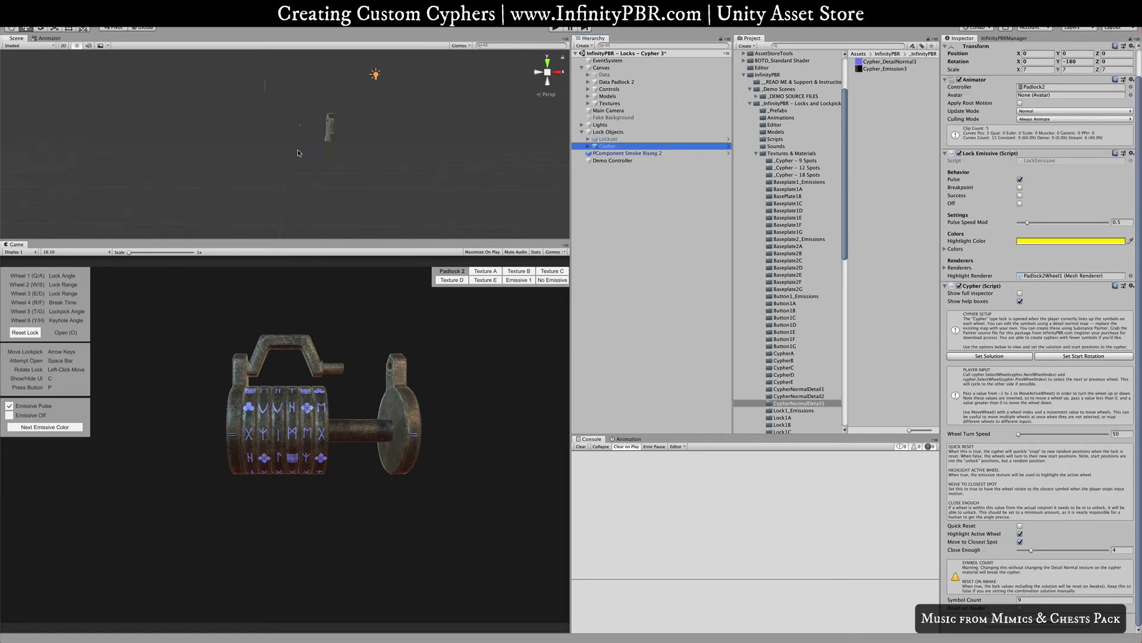
# Collapse the Lock Emissive component on the Cypher object and set the Cypher script's Symbol Count to 12
pyautogui.press('f')
pyautogui.keyDown('alt'); pyautogui.moveTo(300, 152); pyautogui.dragTo(302, 128); pyautogui.keyUp('alt')
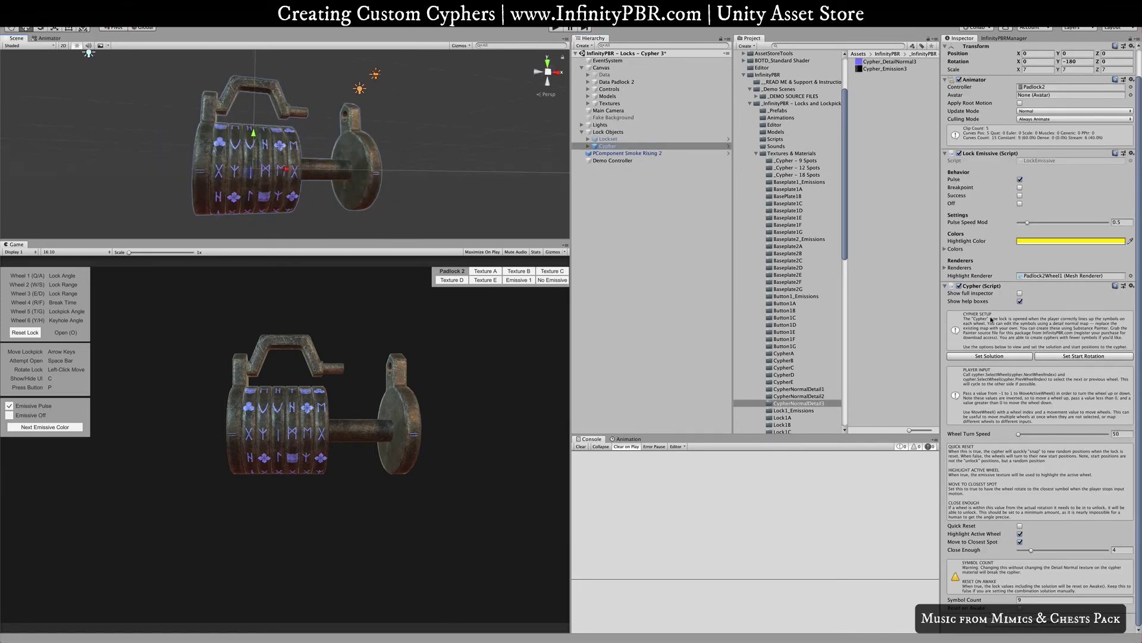
pyautogui.click(944, 153)
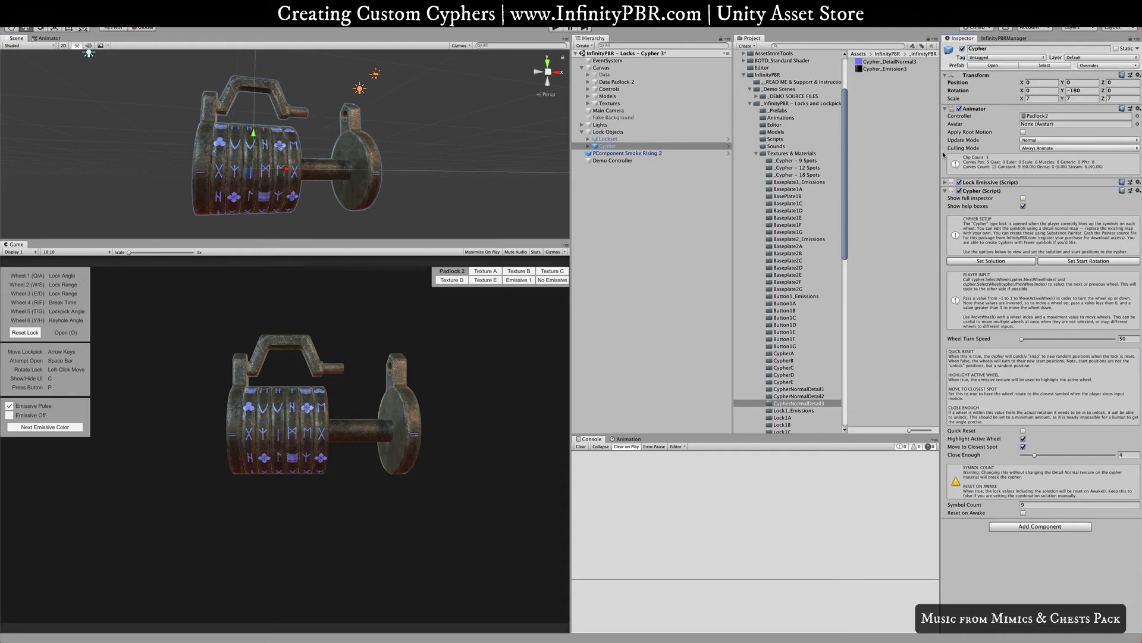
pyautogui.click(1023, 205)
pyautogui.click(1023, 206)
pyautogui.click(1022, 206)
pyautogui.click(1022, 206)
pyautogui.click(1040, 505)
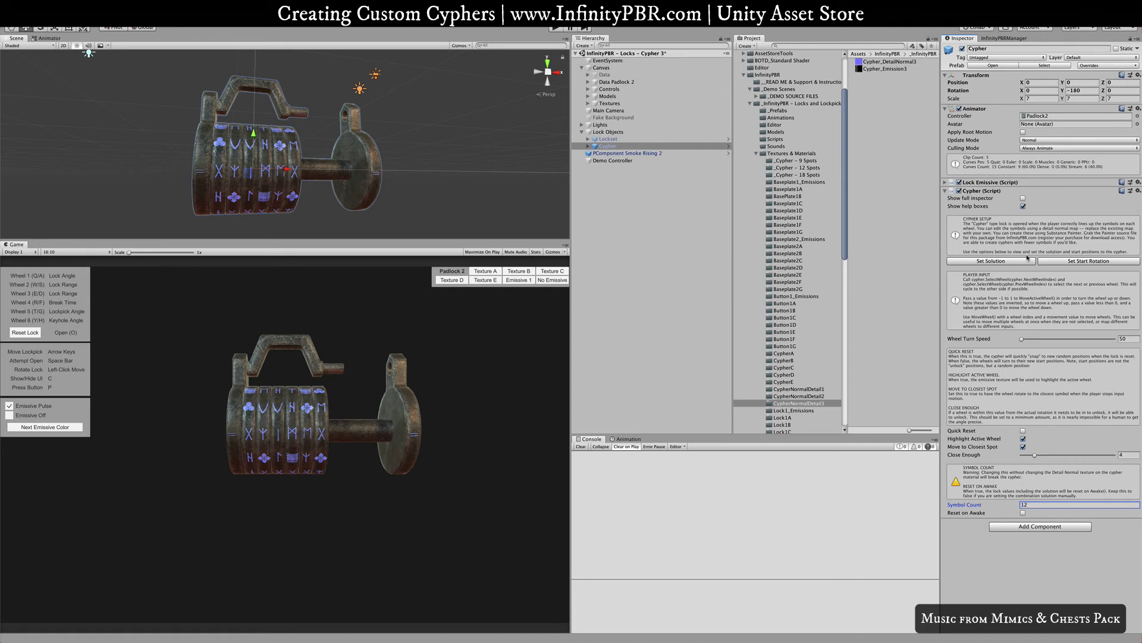
# Set the solutions of wheels 0 to 5 to 120, 150, 0, 120, -30 and 150 and save the solution values
pyautogui.click(991, 262)
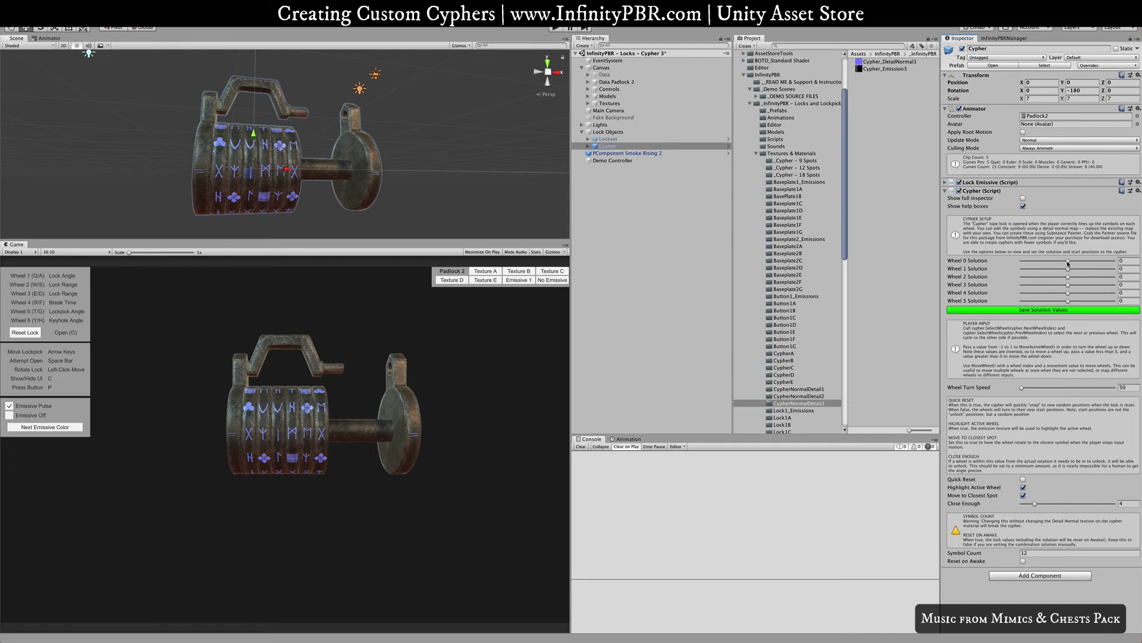
pyautogui.moveTo(1068, 263); pyautogui.dragTo(1107, 301)
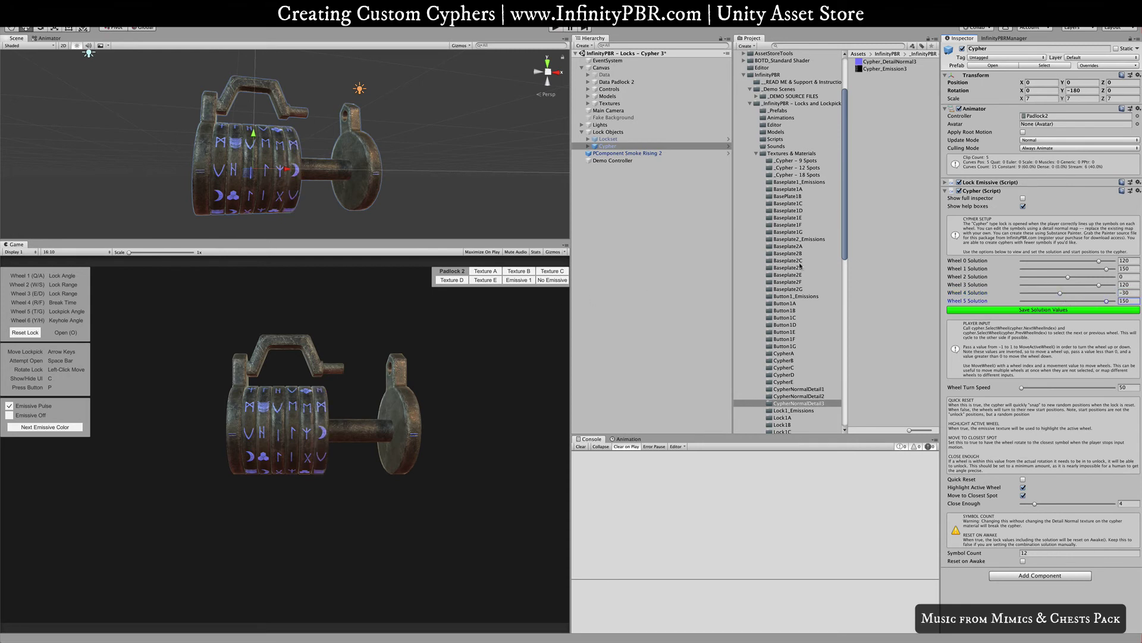
pyautogui.click(1056, 310)
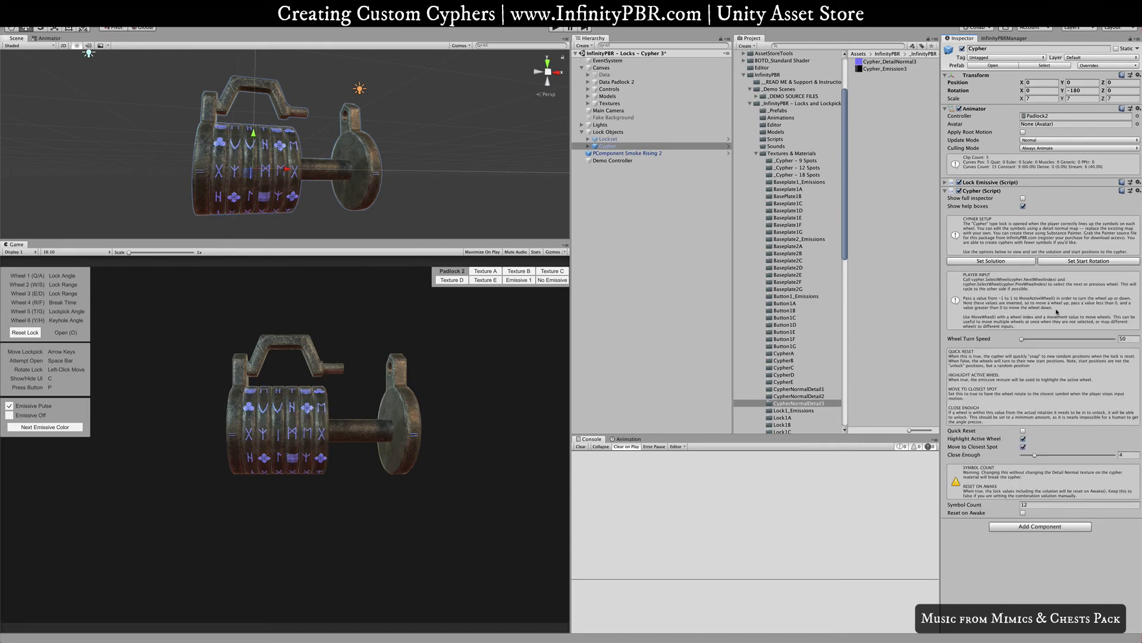
# Set the start rotations of wheels 0 to 5 to -99, 77, 86, -118, 58 and -176 and save the start values
pyautogui.click(1062, 262)
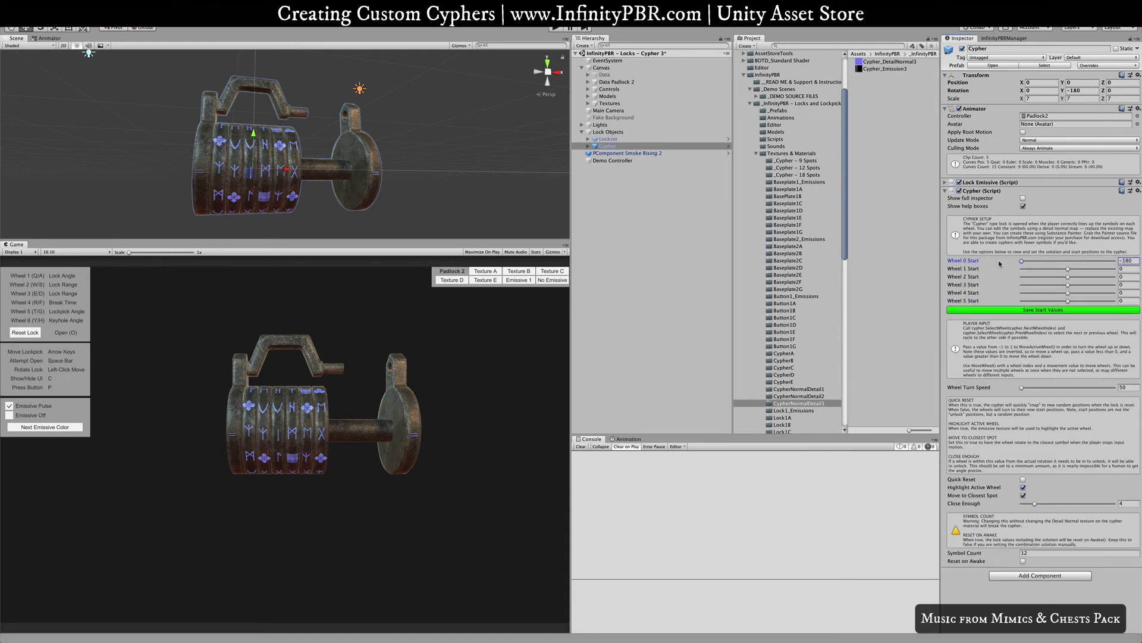
pyautogui.moveTo(1022, 261); pyautogui.dragTo(1088, 270)
pyautogui.click(1090, 277)
pyautogui.click(1038, 285)
pyautogui.click(1083, 294)
pyautogui.click(1022, 300)
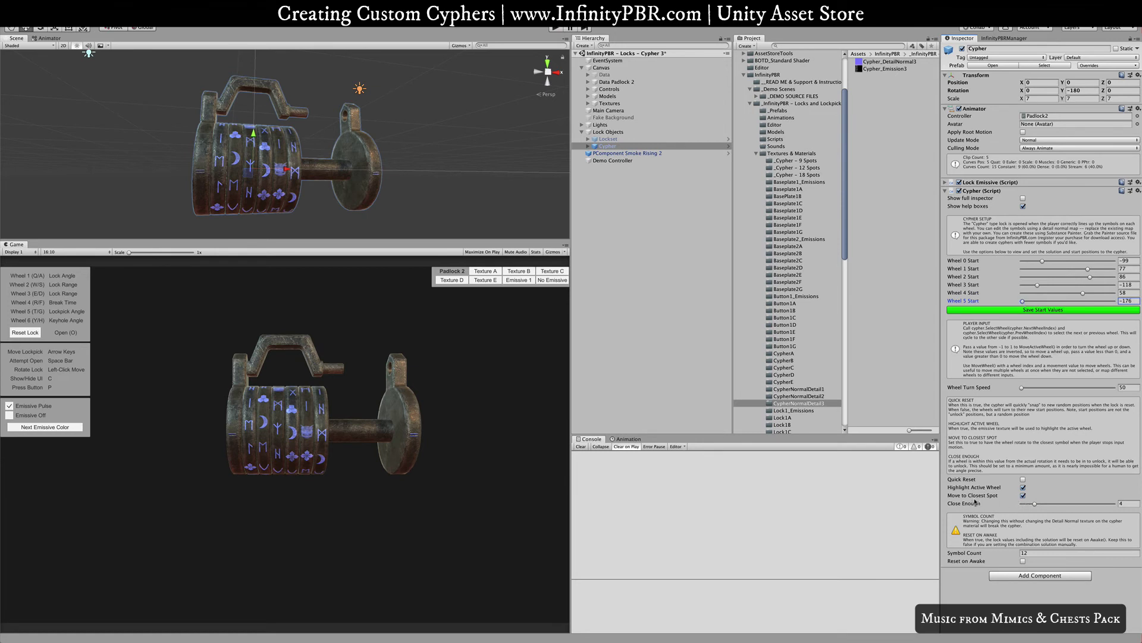
pyautogui.click(1025, 311)
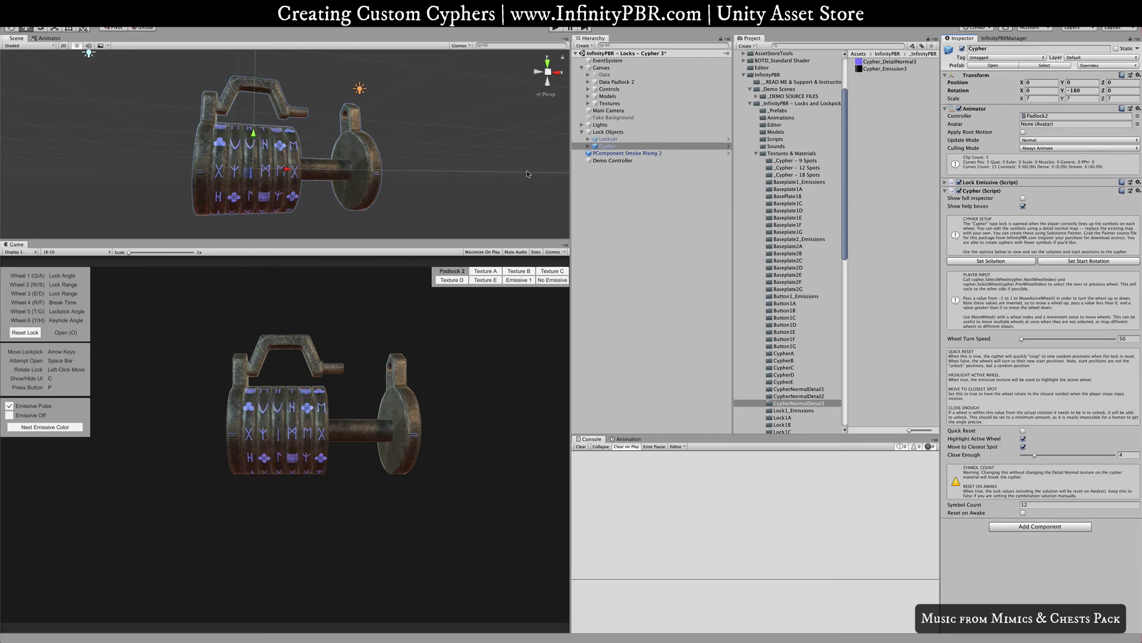
# Run the scene and turn the padlock's first and second wheels to test how they snap to the 12 symbol positions
pyautogui.click(557, 28)
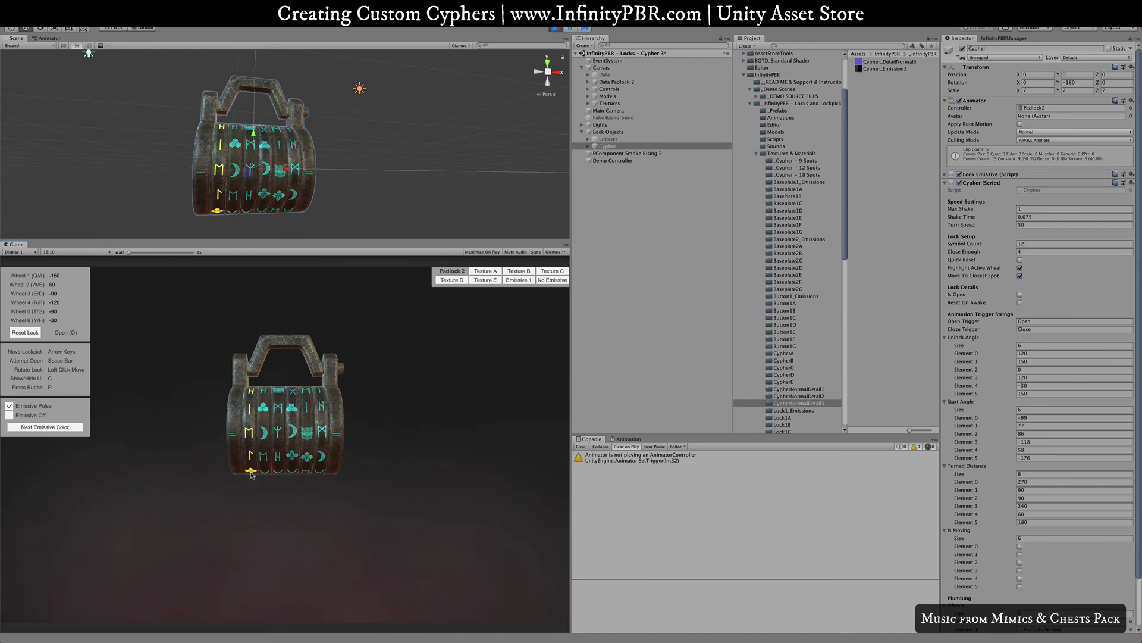
pyautogui.press('q')
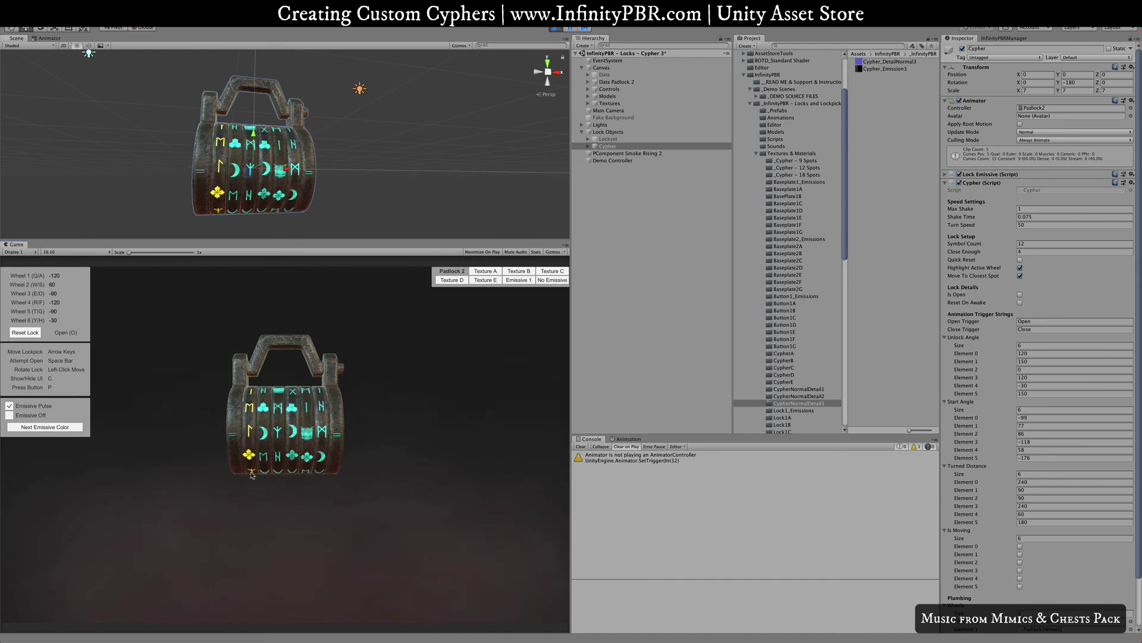
pyautogui.press('q')
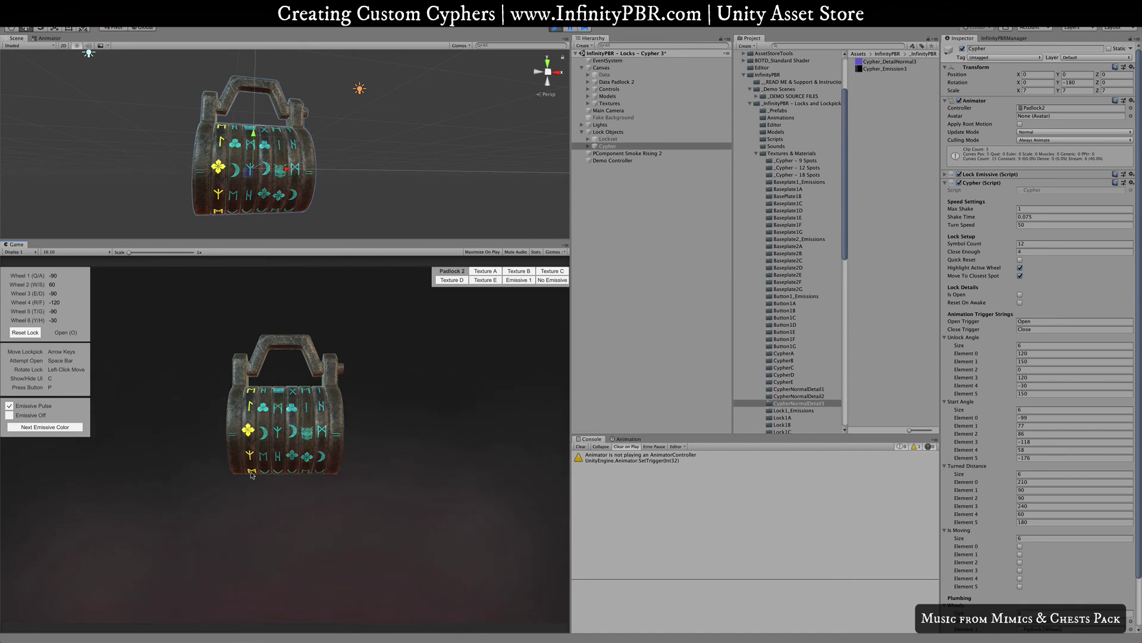
pyautogui.press('q')
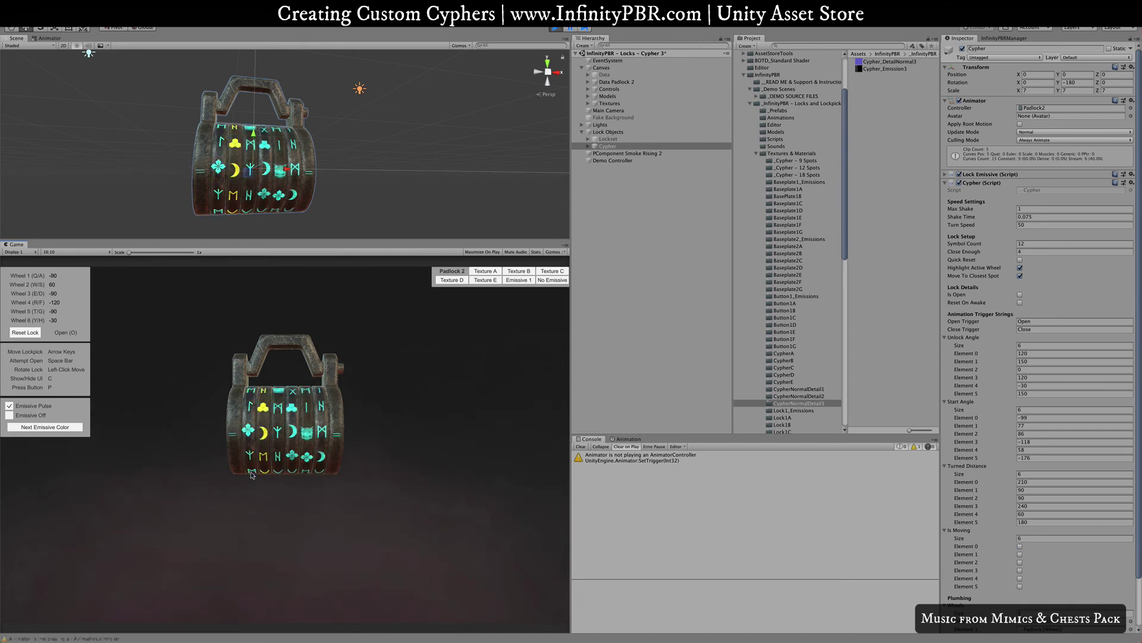
pyautogui.press('w')
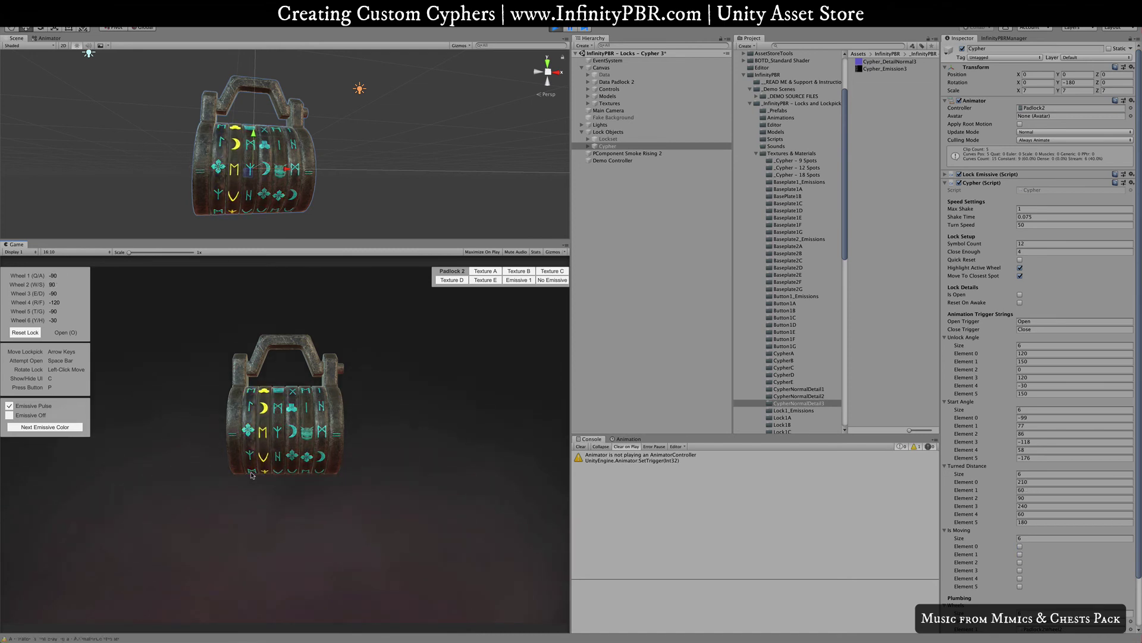
pyautogui.press('q')
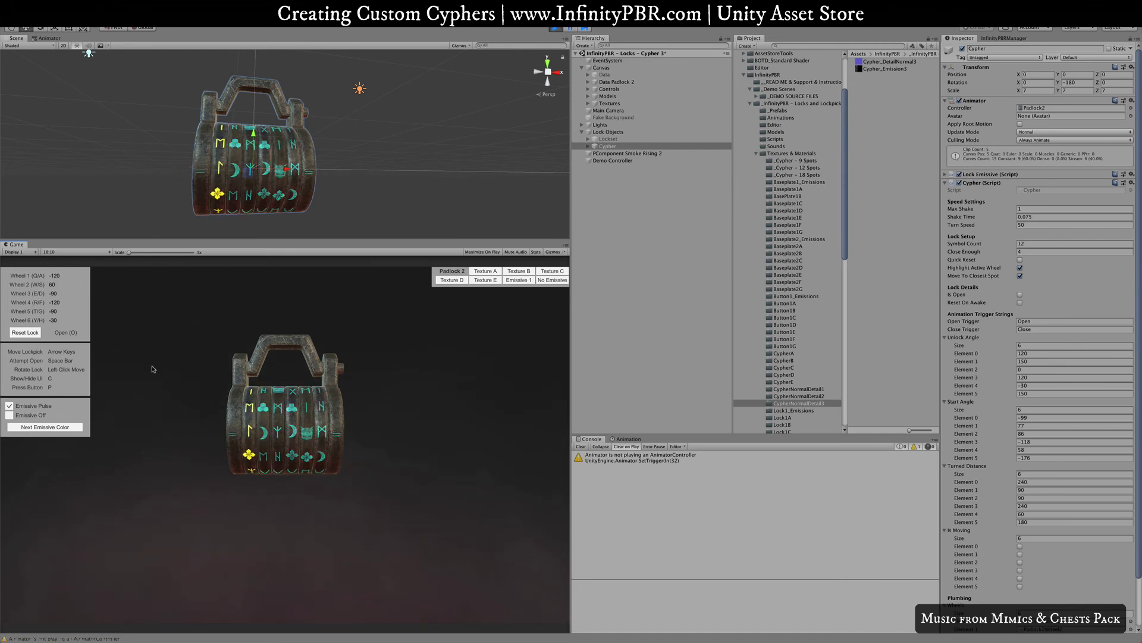
# Turn all six wheels of the running padlock to the solution, until each wheel's offset is 0
pyautogui.press('a')
pyautogui.press('a')
pyautogui.press('a')
pyautogui.press('a')
pyautogui.press('s')
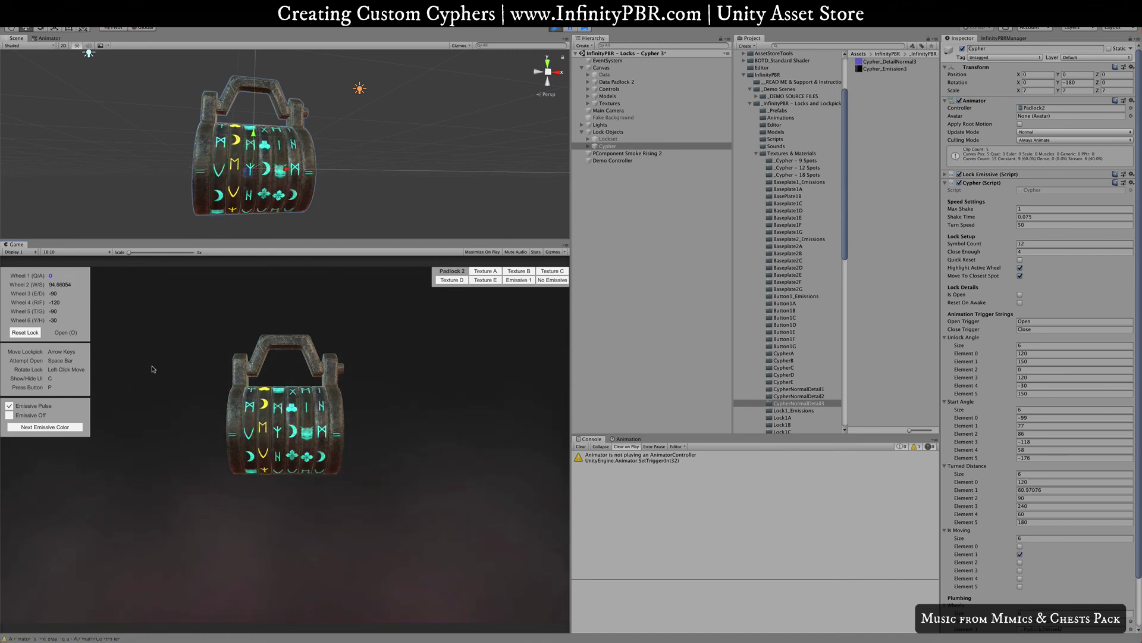
pyautogui.press('w')
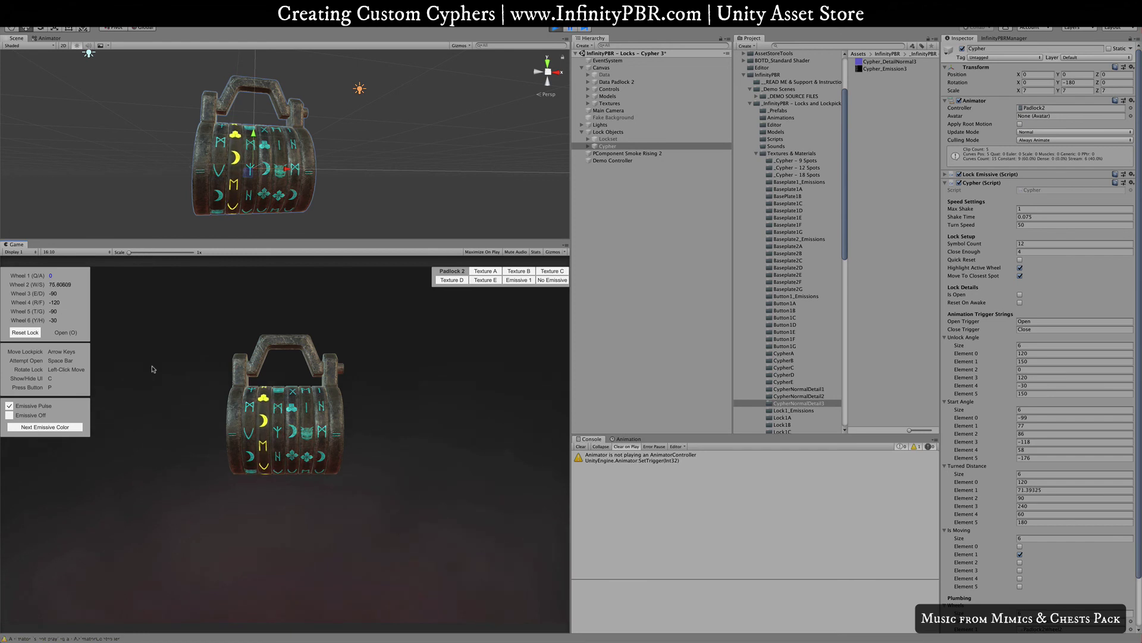
pyautogui.press('w')
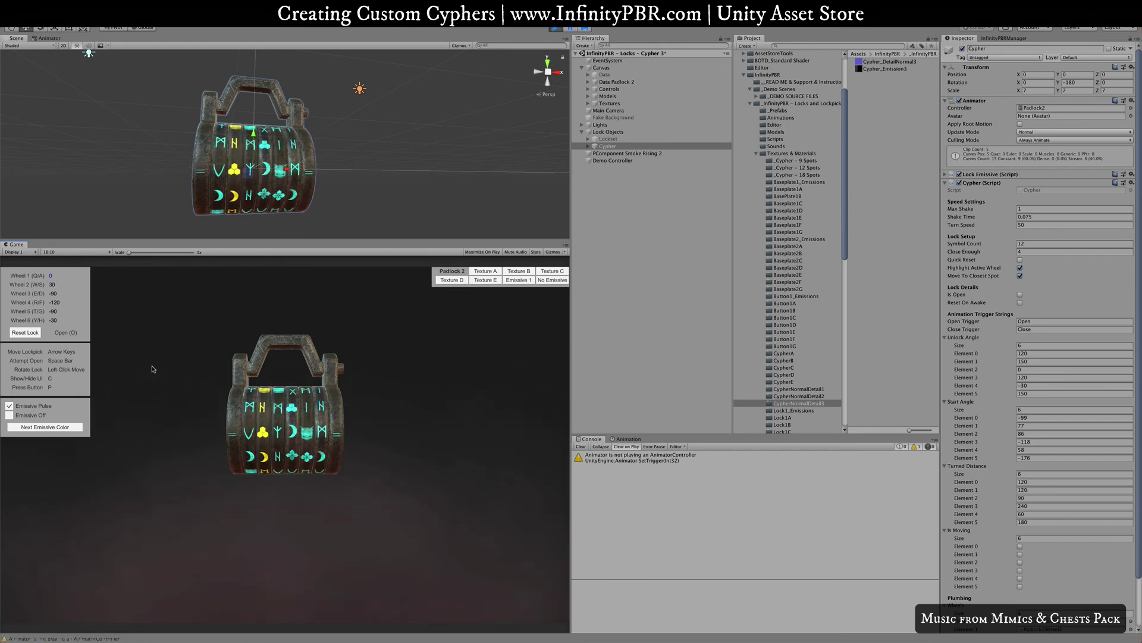
pyautogui.press('d')
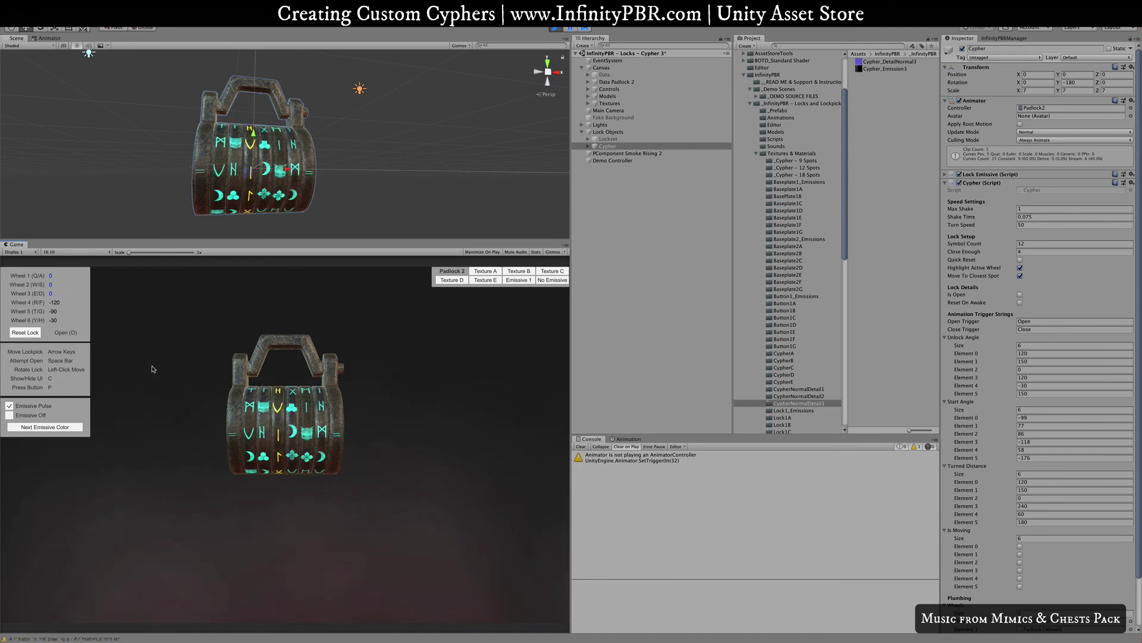
pyautogui.press('f')
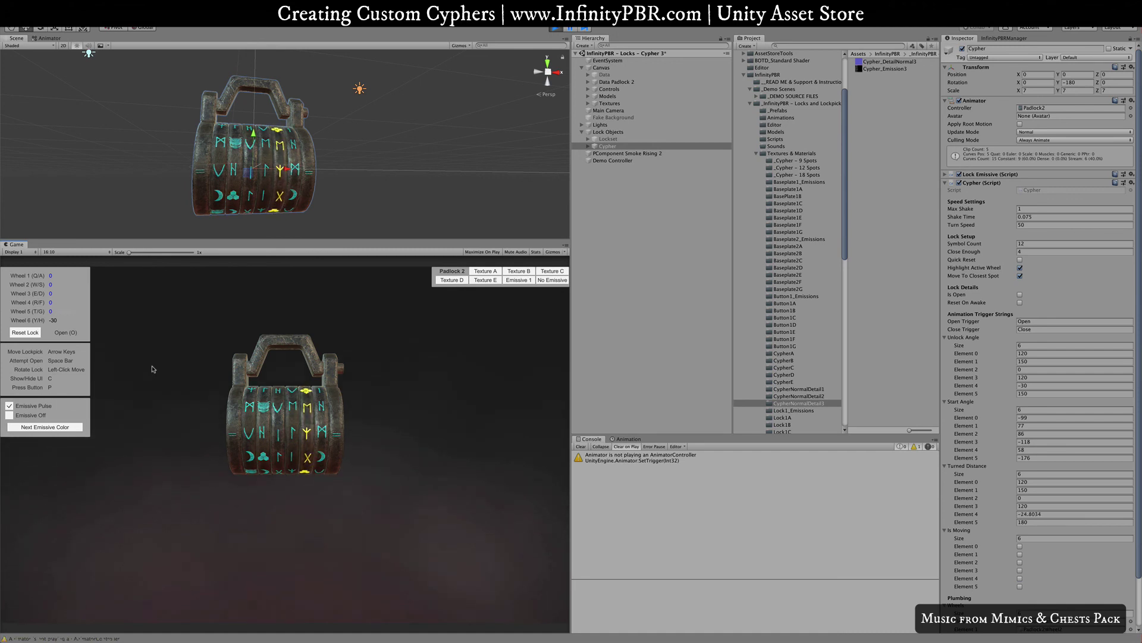
pyautogui.press('h')
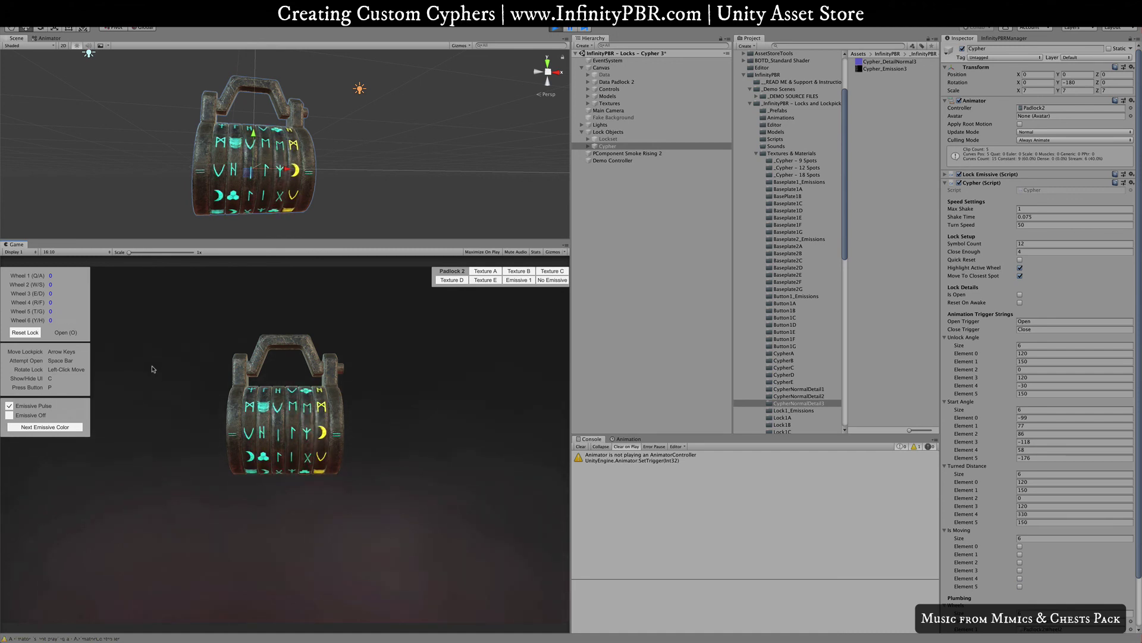
# Attempt to open the solved padlock, inspect it from another angle and reset the lock
pyautogui.press('space')
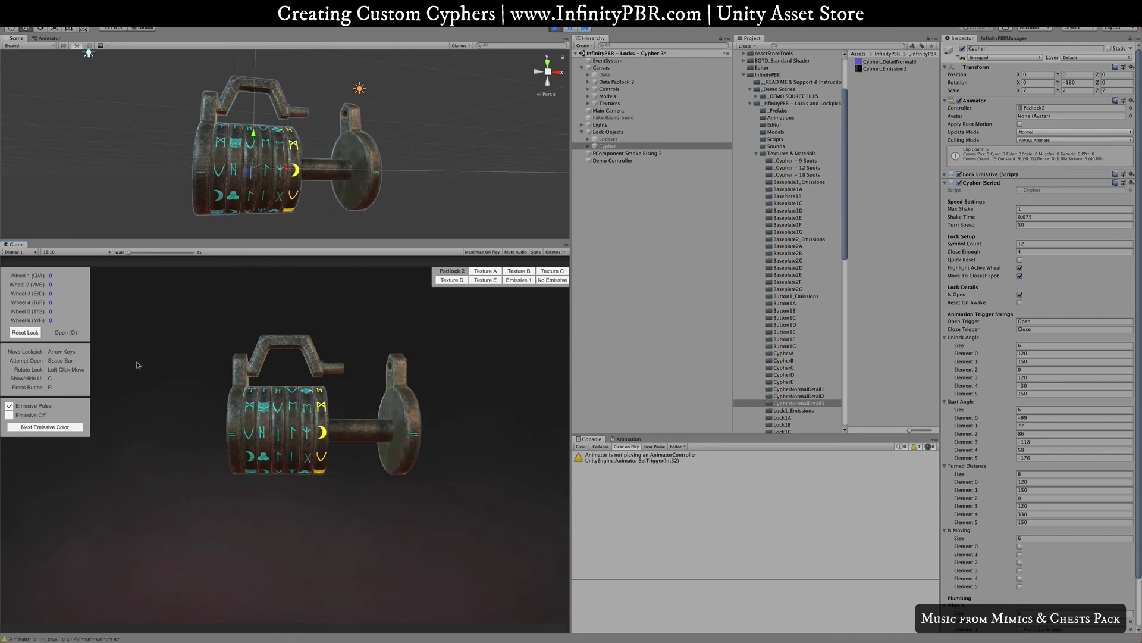
pyautogui.moveTo(108, 423); pyautogui.dragTo(342, 437)
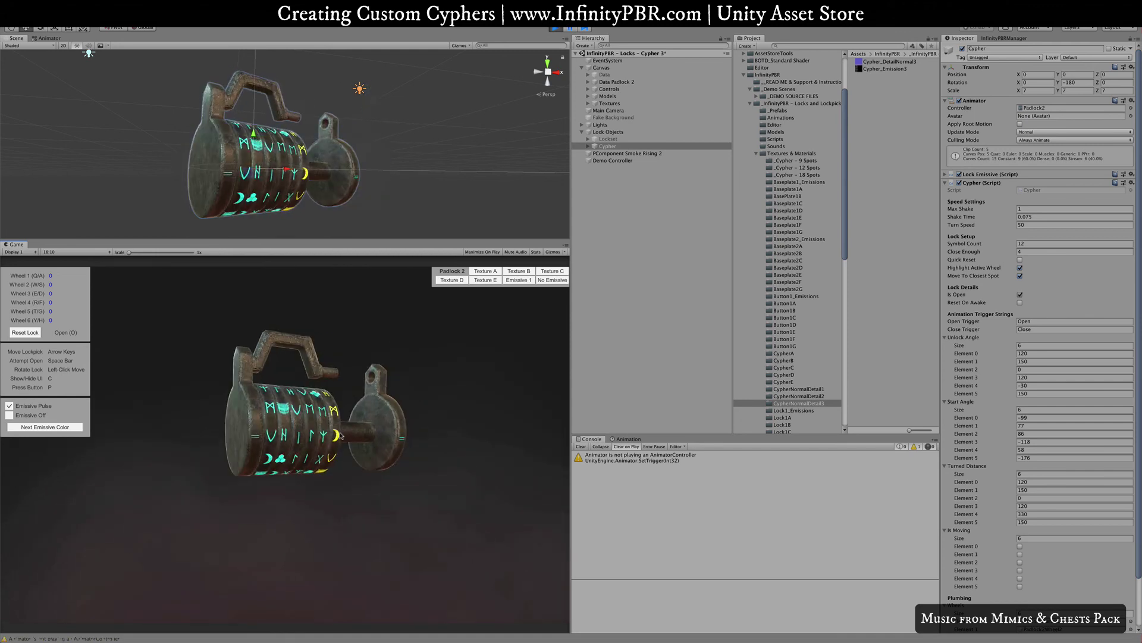
pyautogui.click(22, 333)
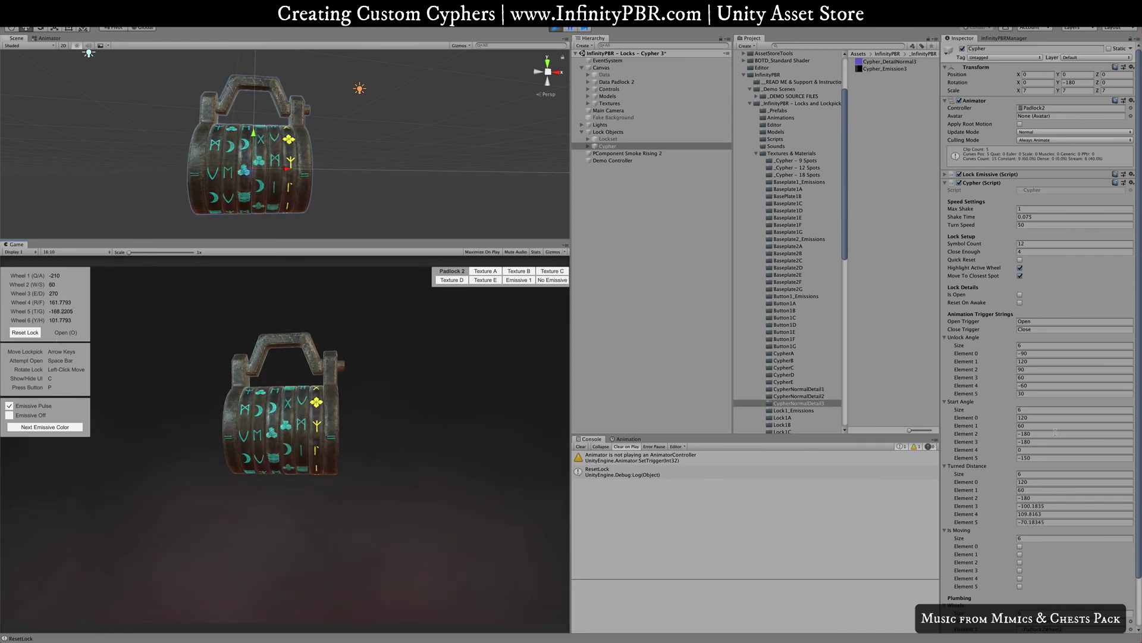
# Reset the running padlock again to check how its wheels turn to new start positions, and stop the scene
pyautogui.moveTo(243, 454); pyautogui.dragTo(264, 459)
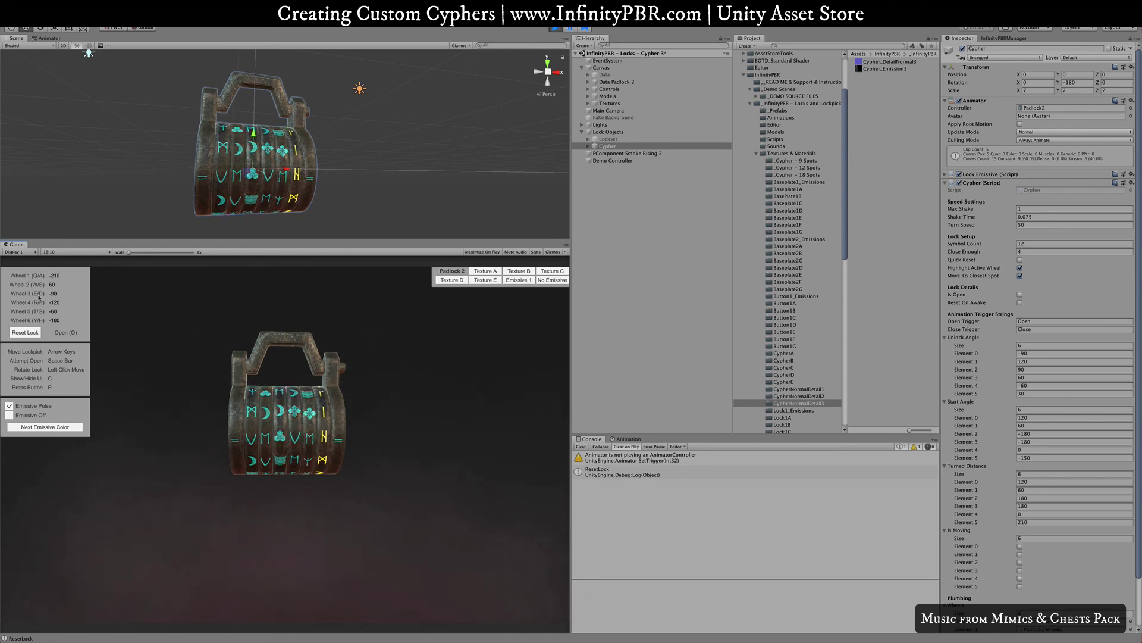
pyautogui.click(24, 333)
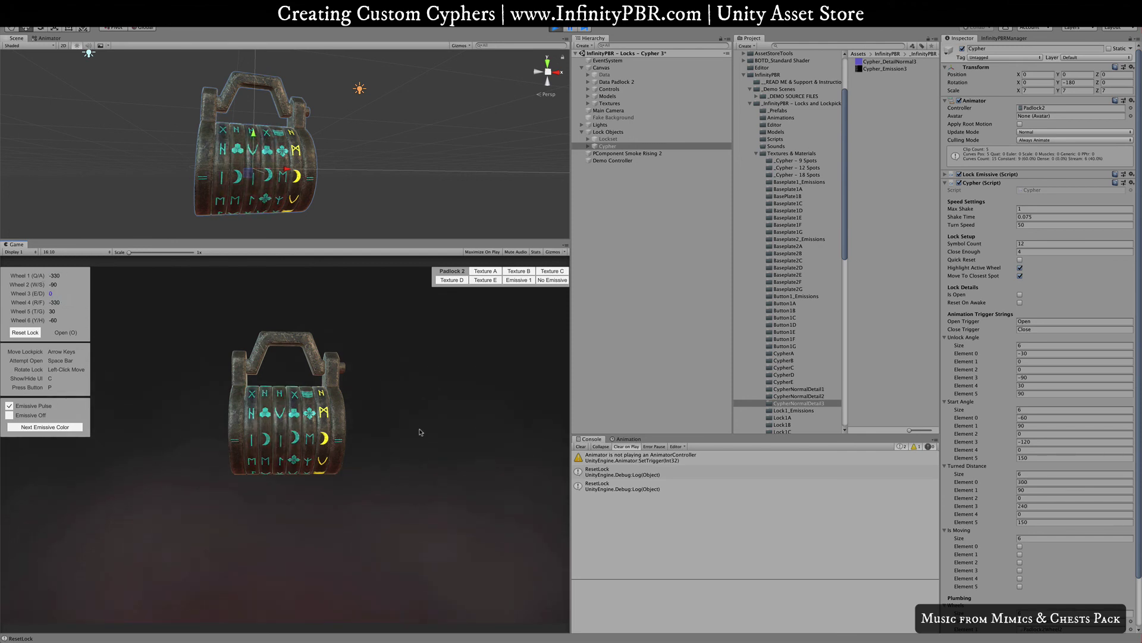
pyautogui.click(556, 28)
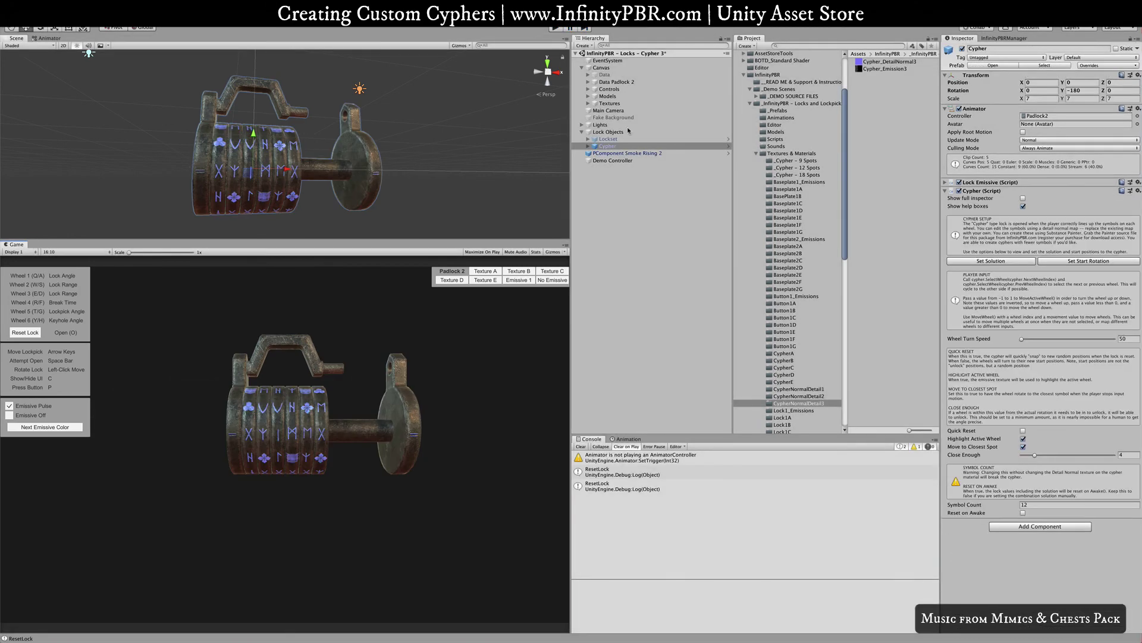
# Test-run the padlock scene with Quick Reset enabled on the Cypher script, and turn Quick Reset back off after stopping it
pyautogui.click(1022, 431)
pyautogui.click(555, 27)
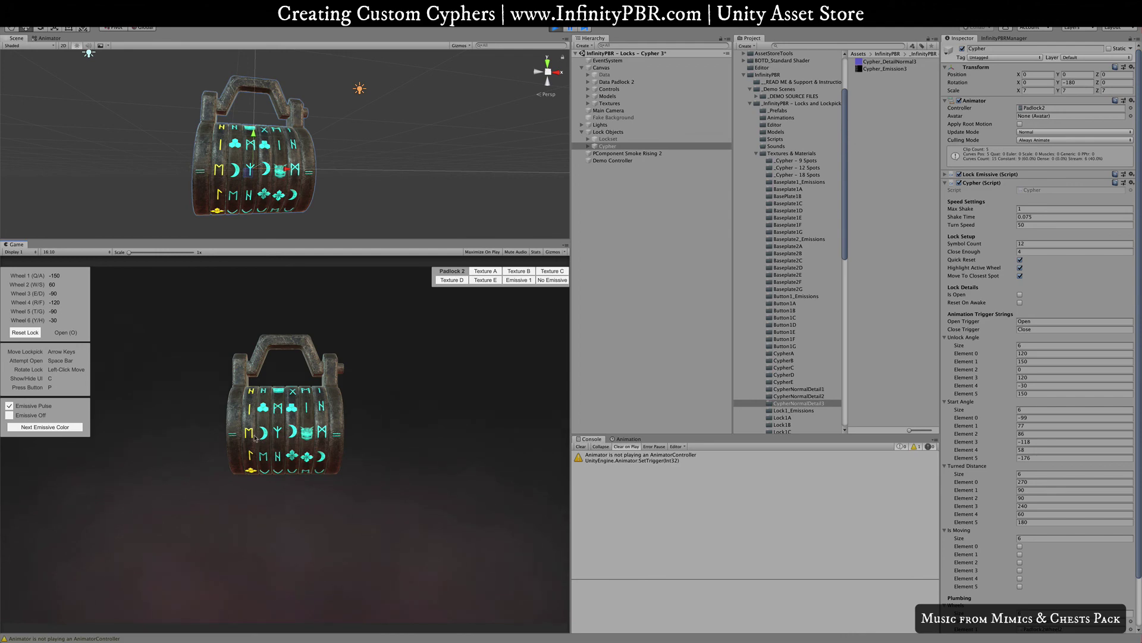
pyautogui.click(556, 28)
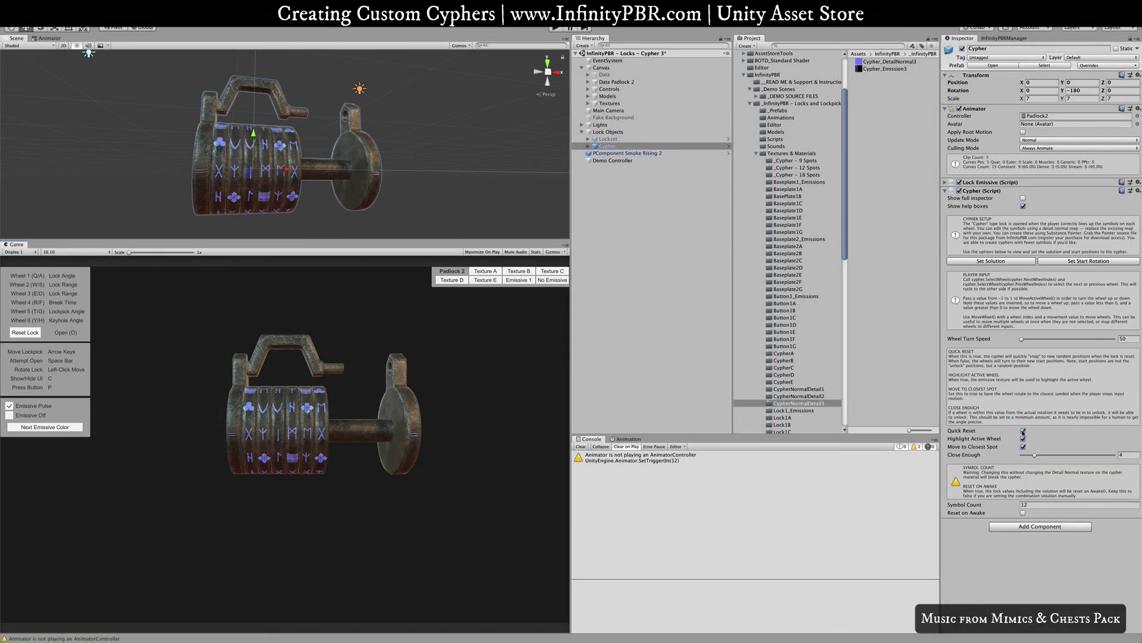
pyautogui.click(1022, 431)
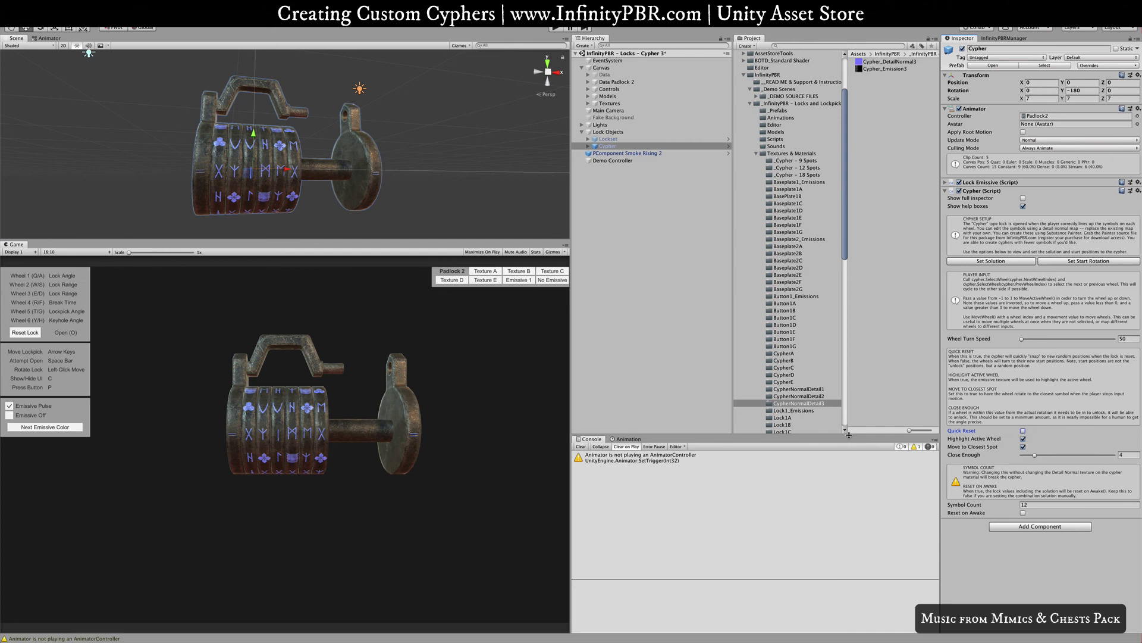